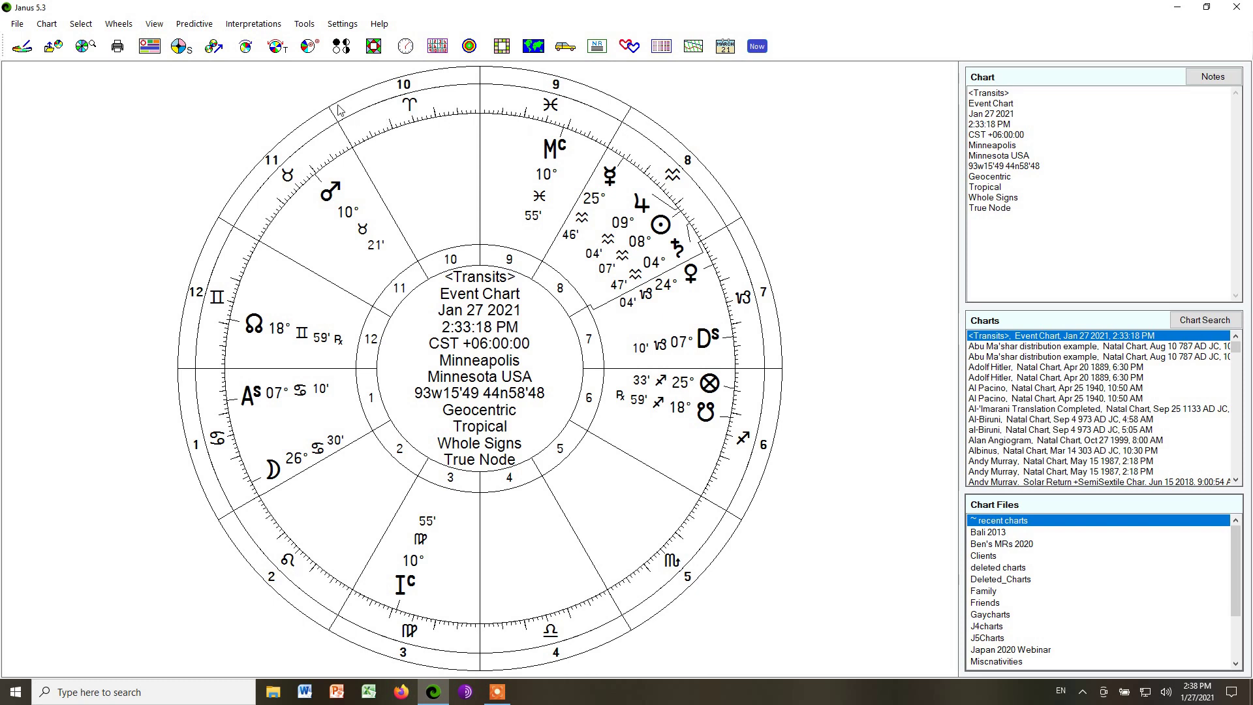
Open the general settings and review the available date and time format options.
left_click(340, 26)
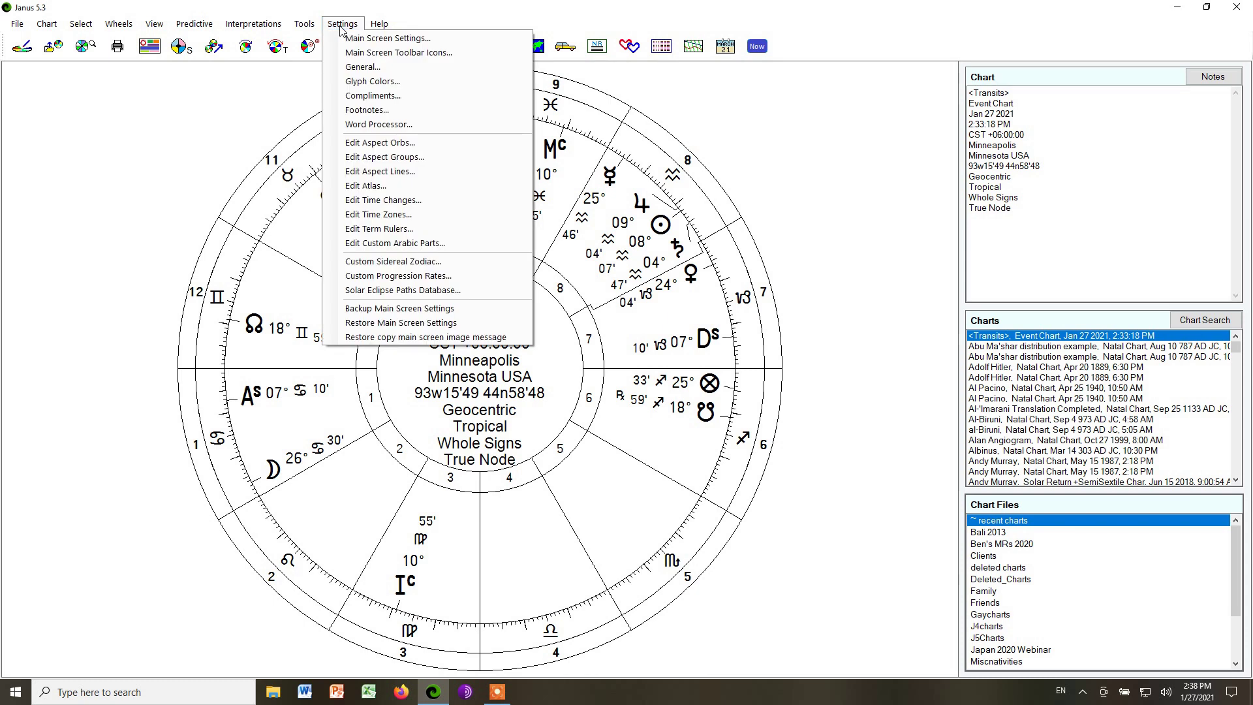
left_click(361, 68)
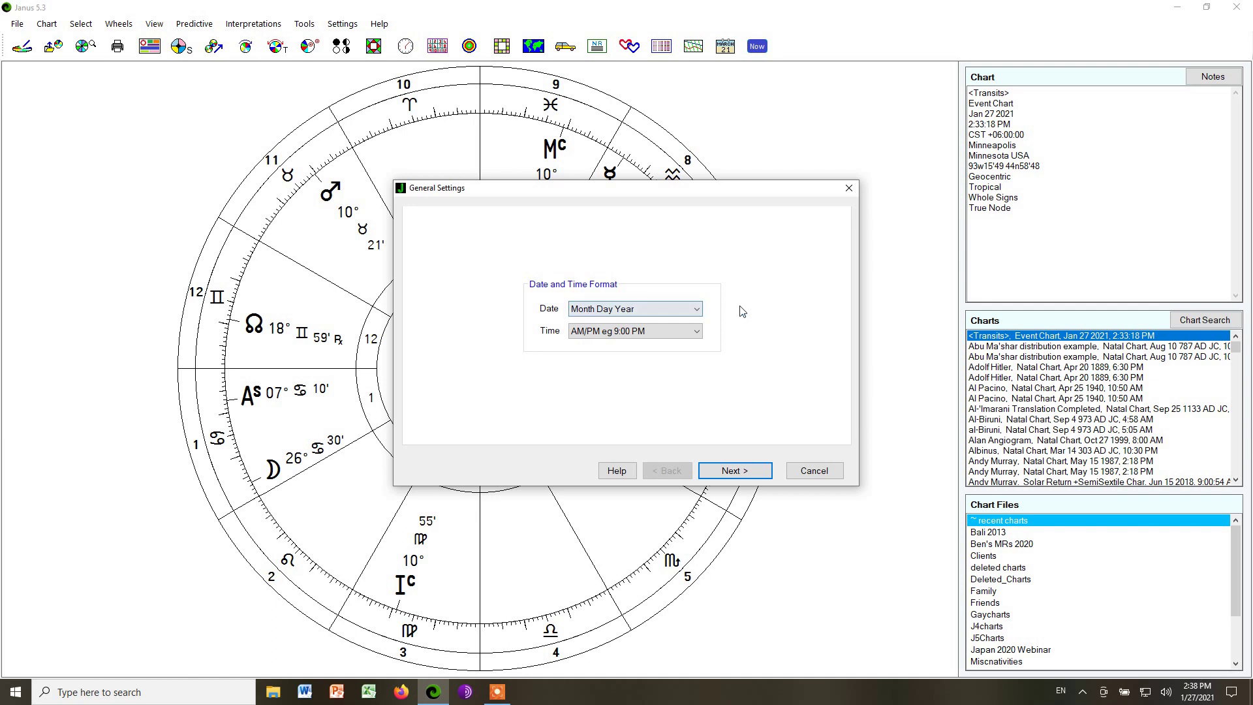
left_click(701, 314)
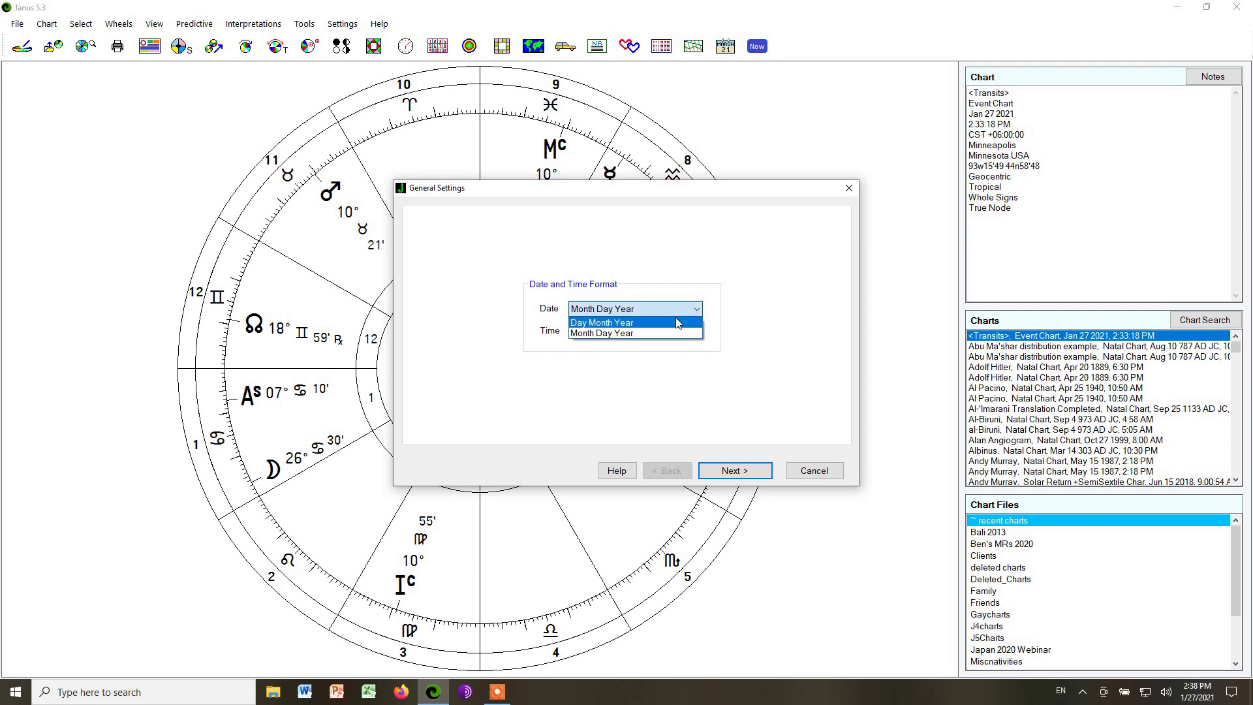
left_click(749, 316)
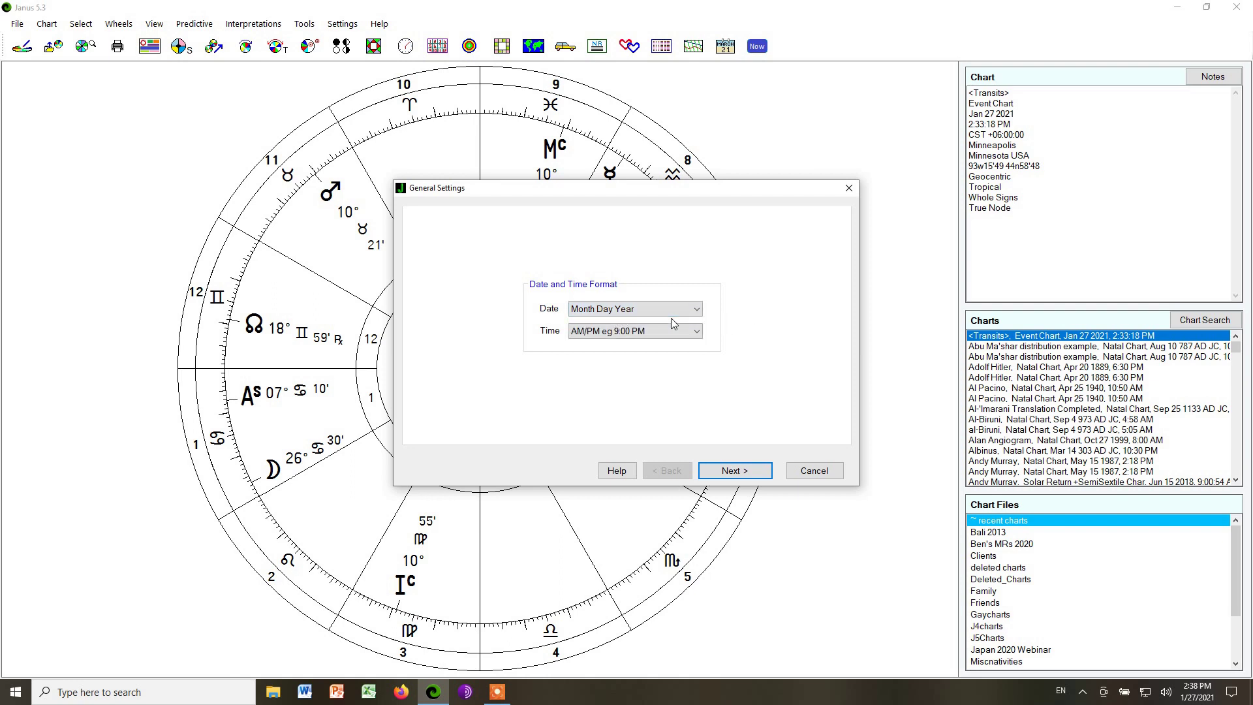
left_click(697, 332)
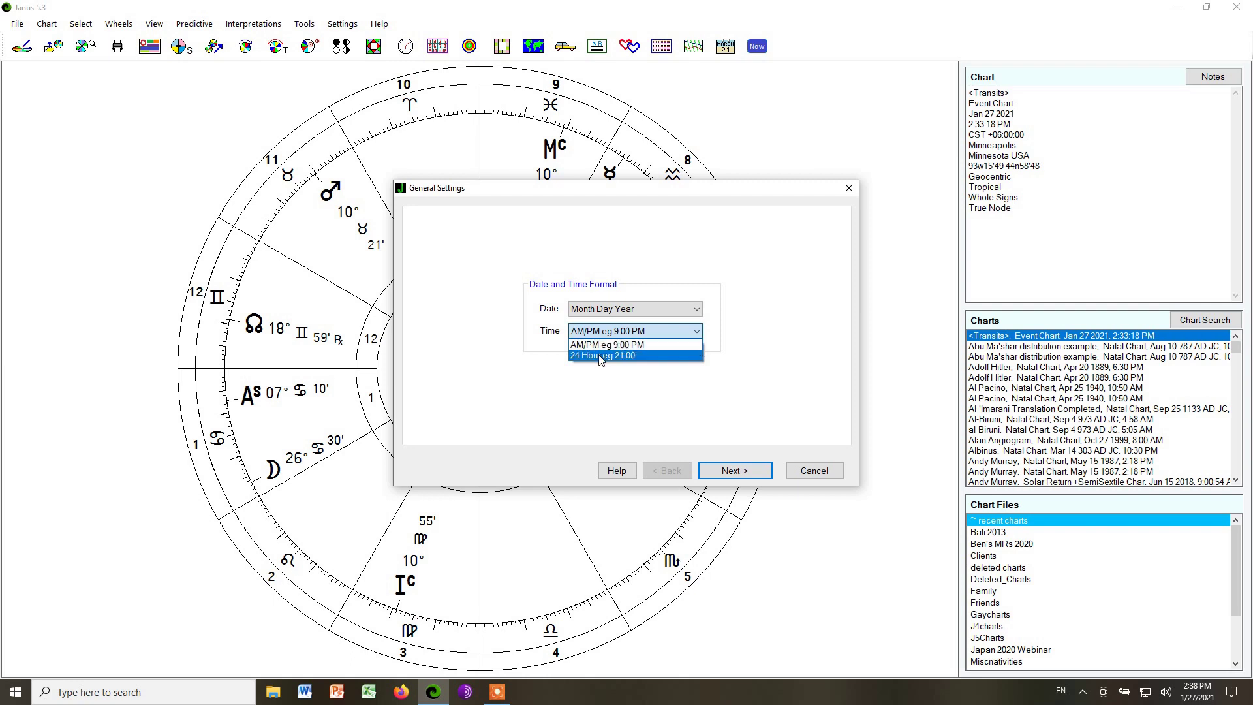
left_click(738, 342)
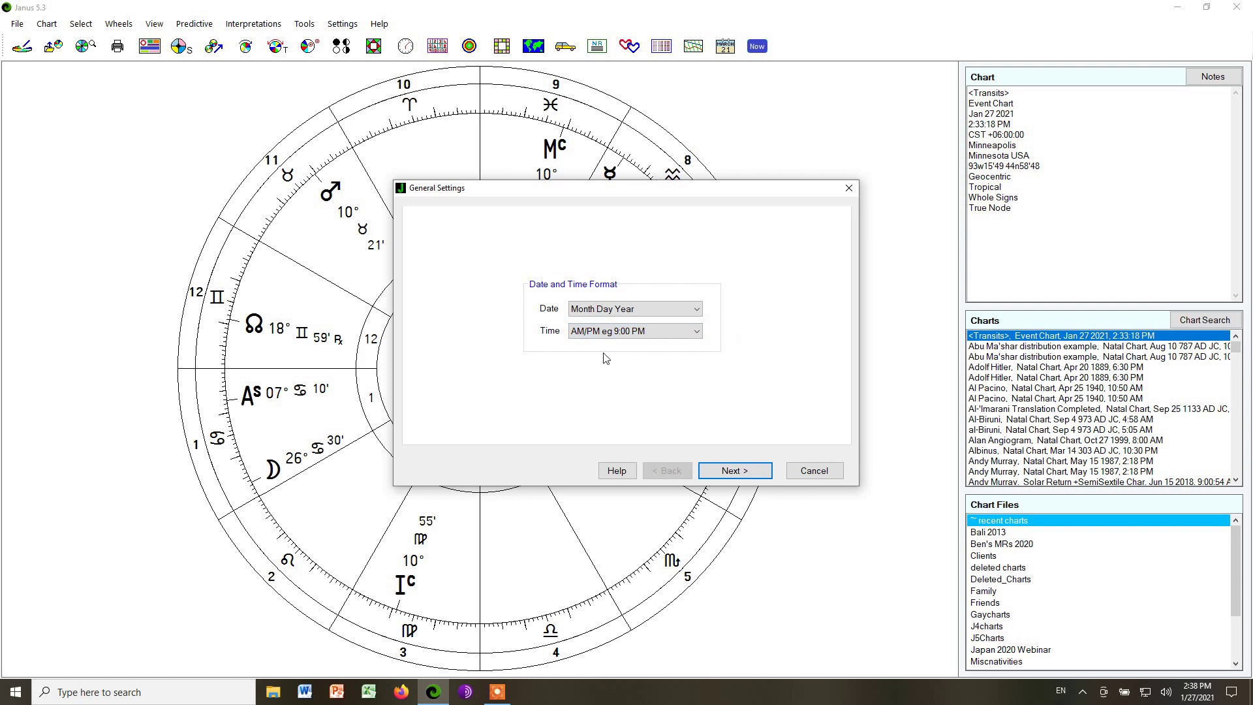
Try the local place lookup with Minnesota USA as the state and "minn" as the city, and cancel the general settings.
left_click(730, 471)
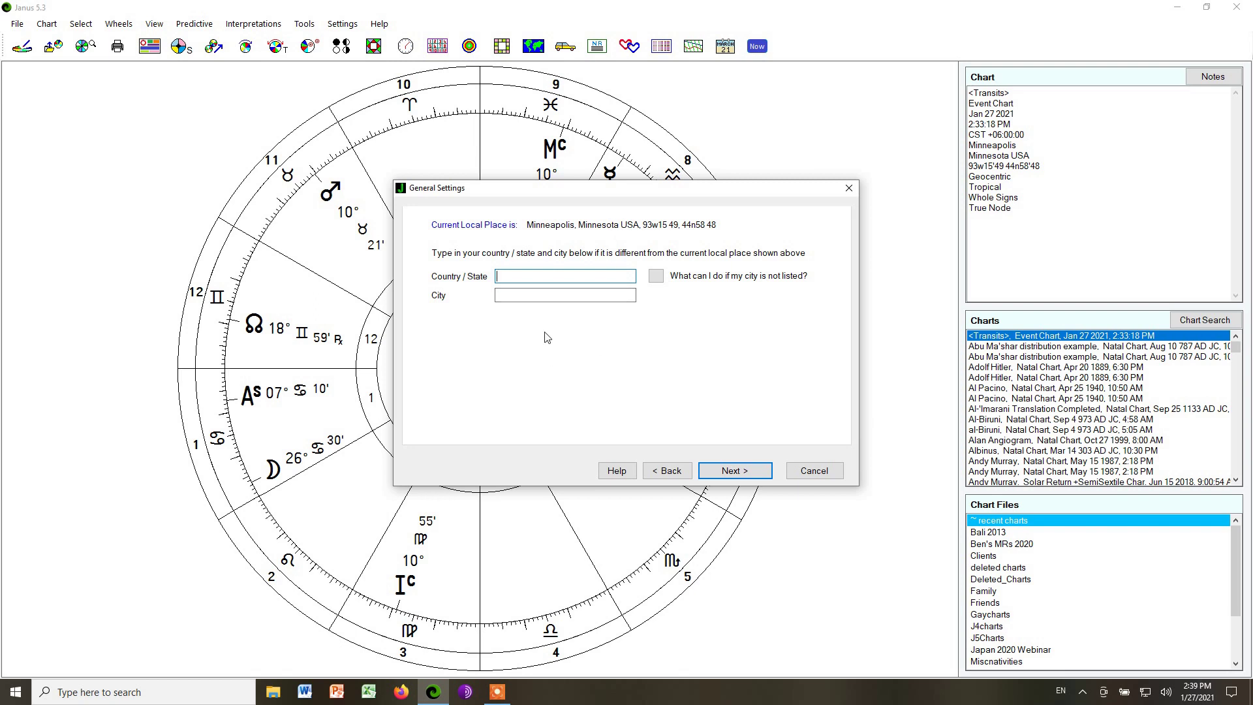
type("min")
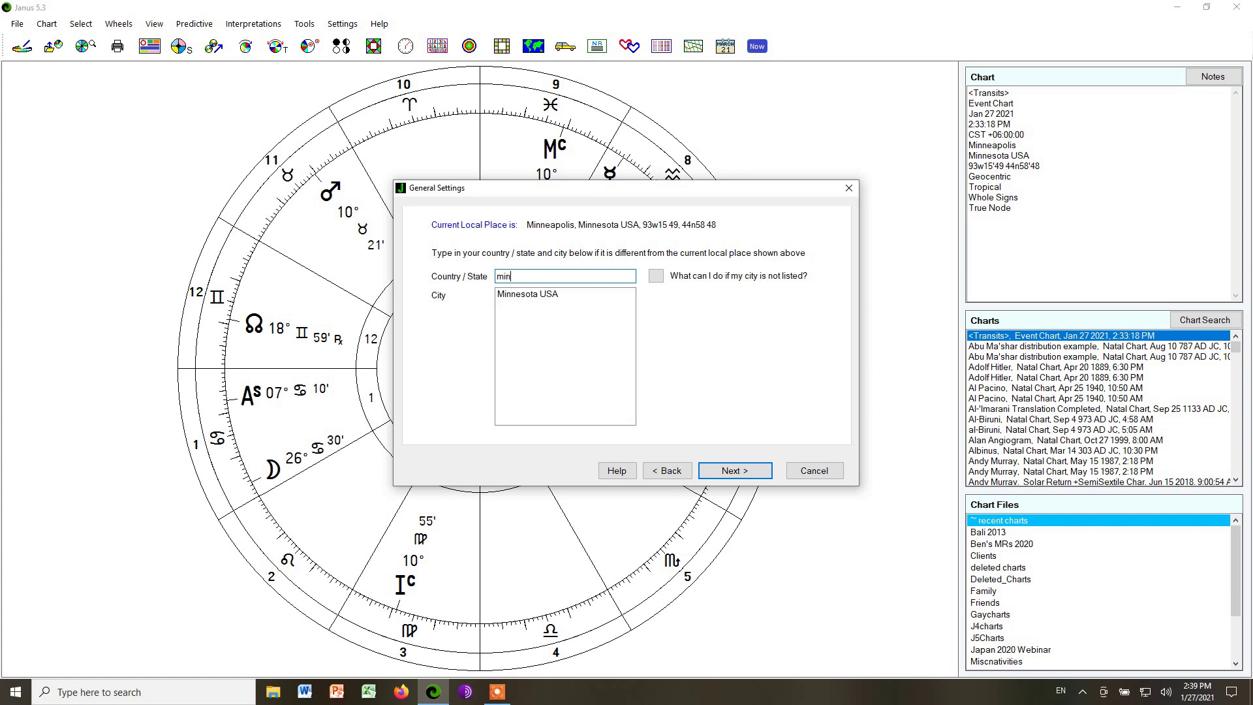
left_click(510, 299)
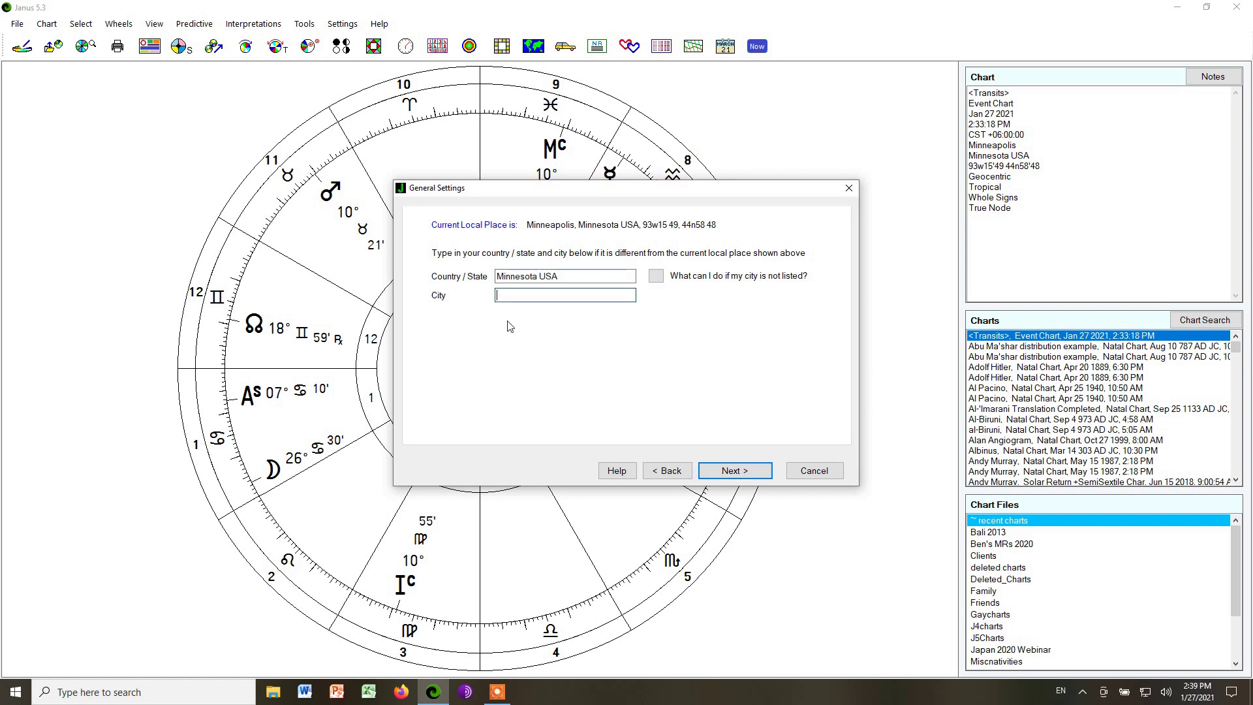
type("minn")
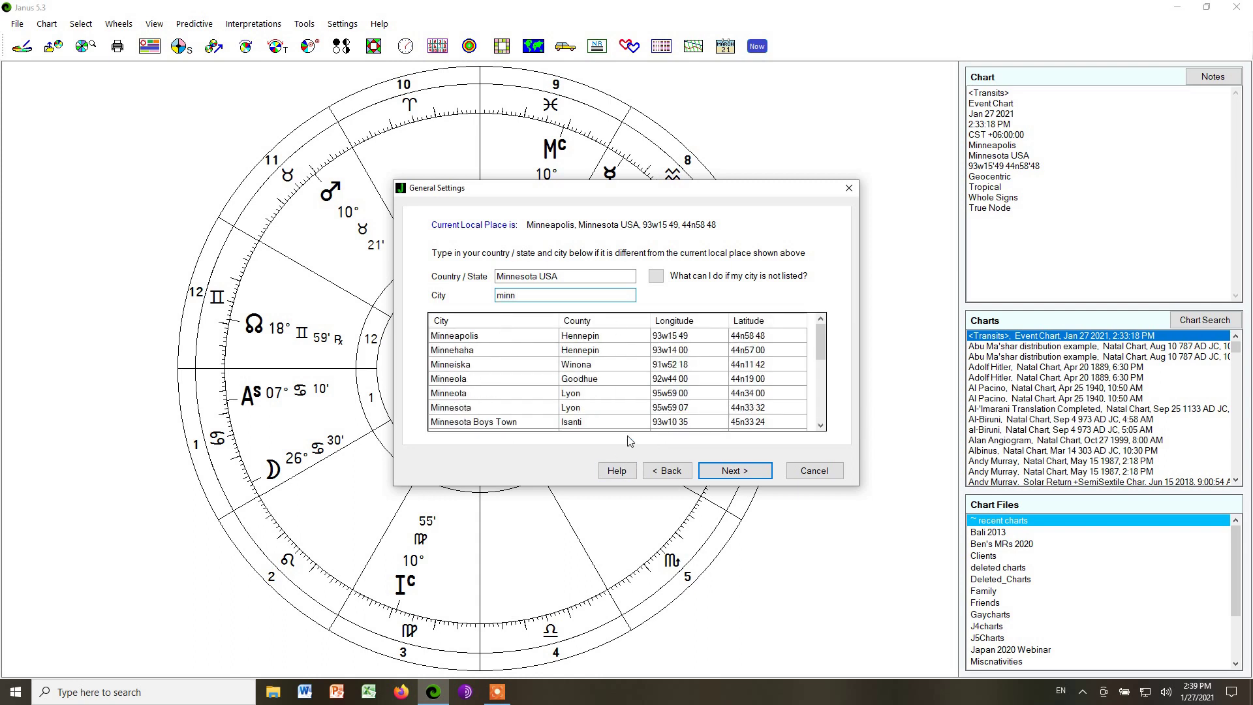
left_click(667, 471)
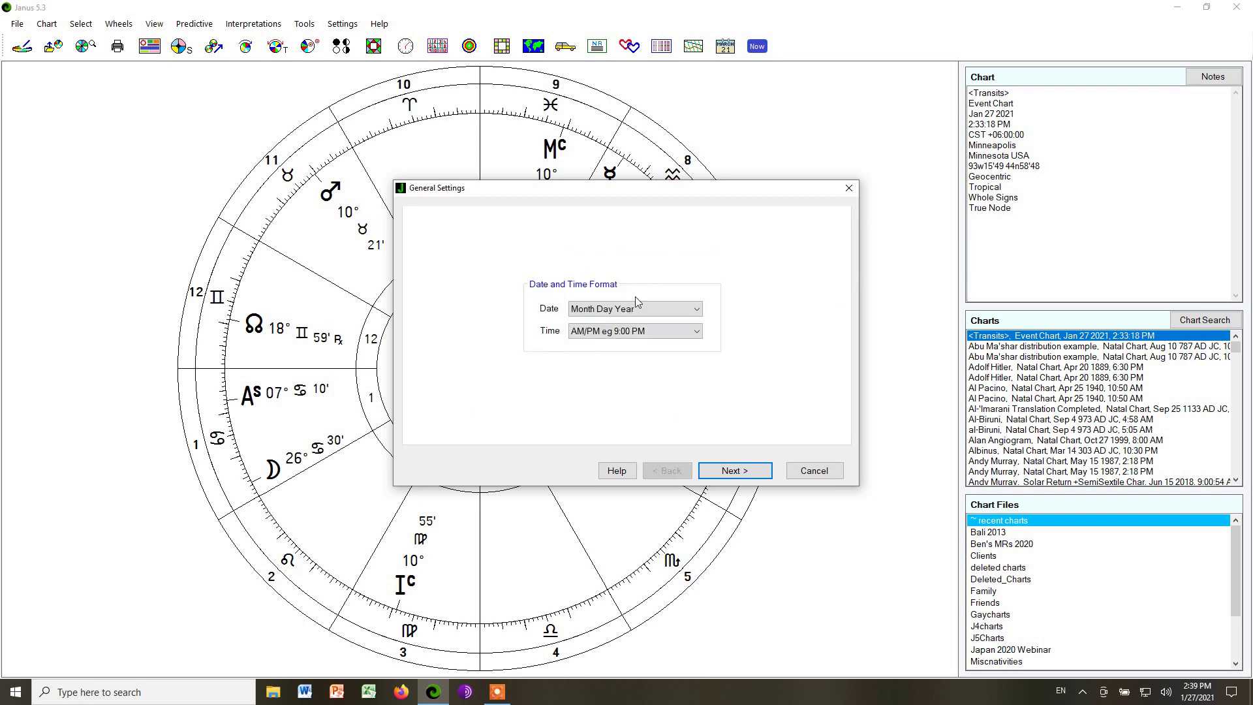
left_click(734, 471)
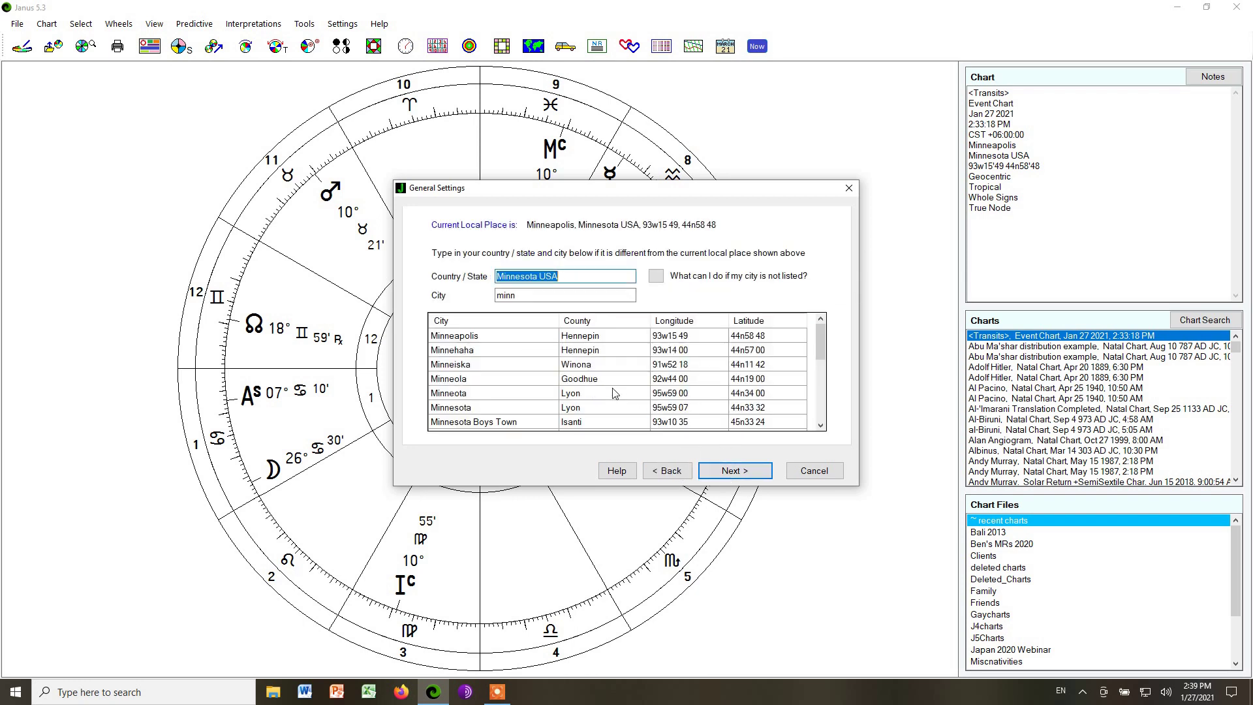
left_click(816, 471)
Reopen the general settings and choose Whole Signs as the initial chart's house system.
left_click(342, 24)
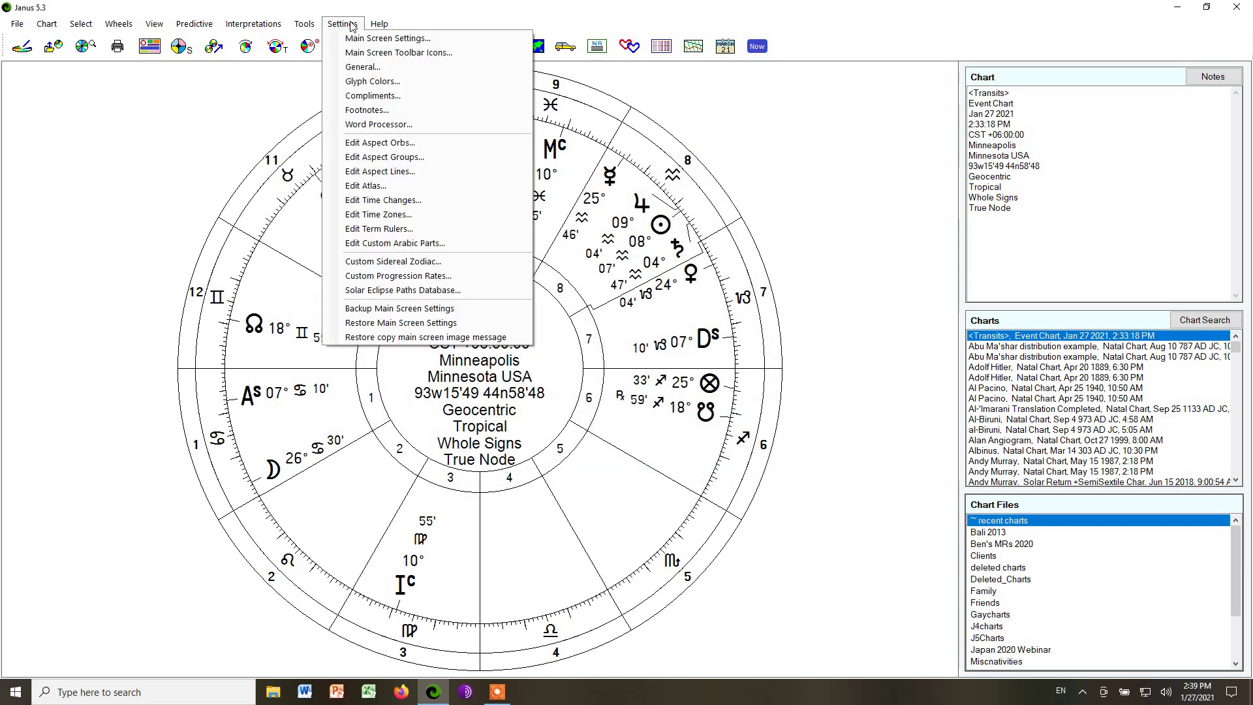
left_click(363, 67)
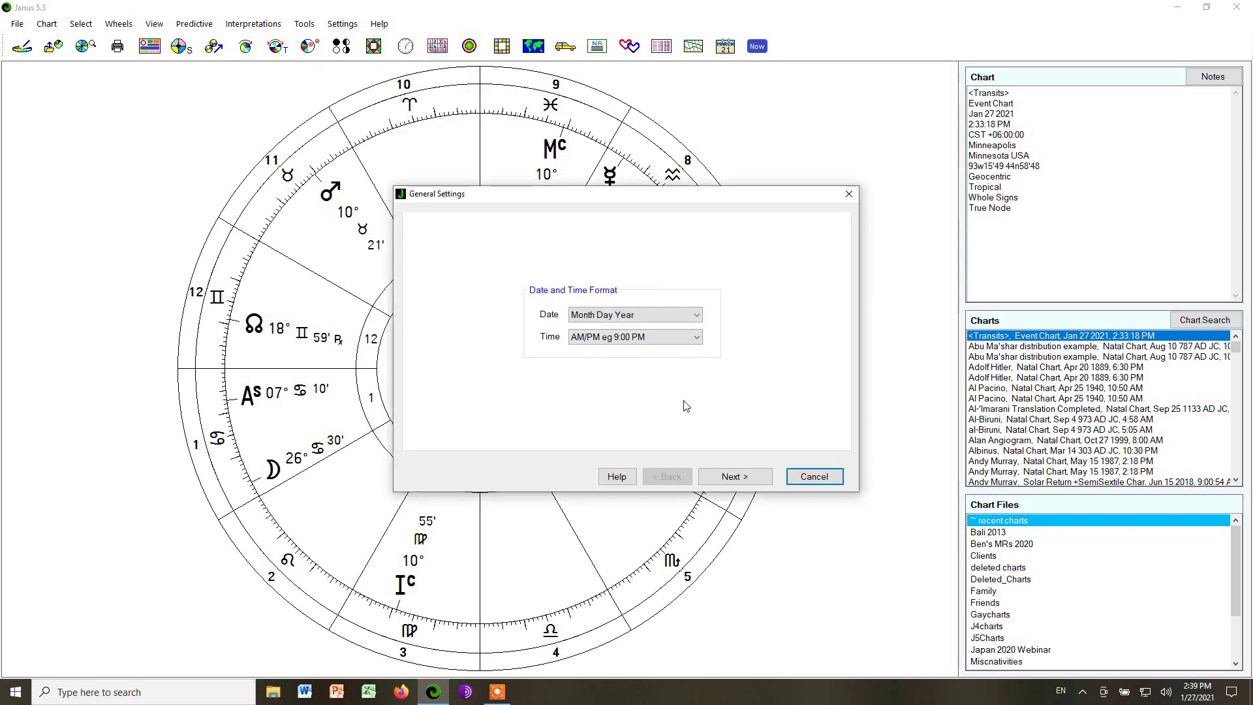
left_click(727, 477)
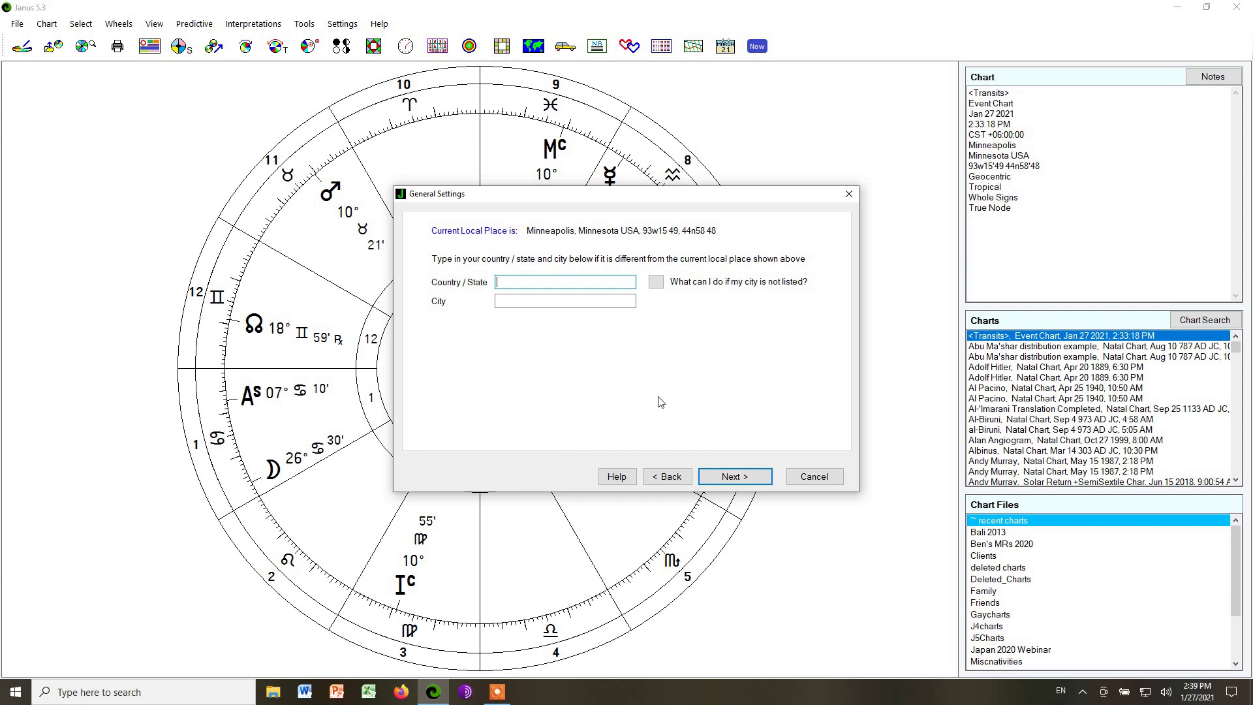
left_click(733, 477)
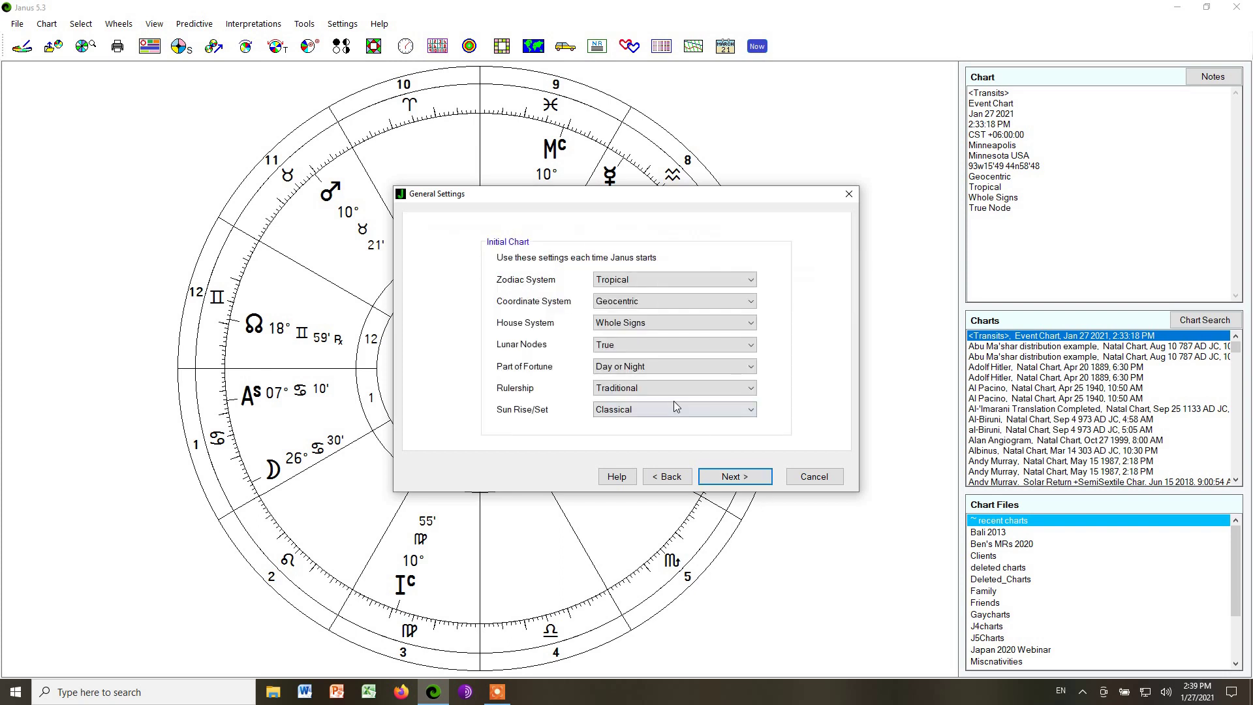
left_click(753, 325)
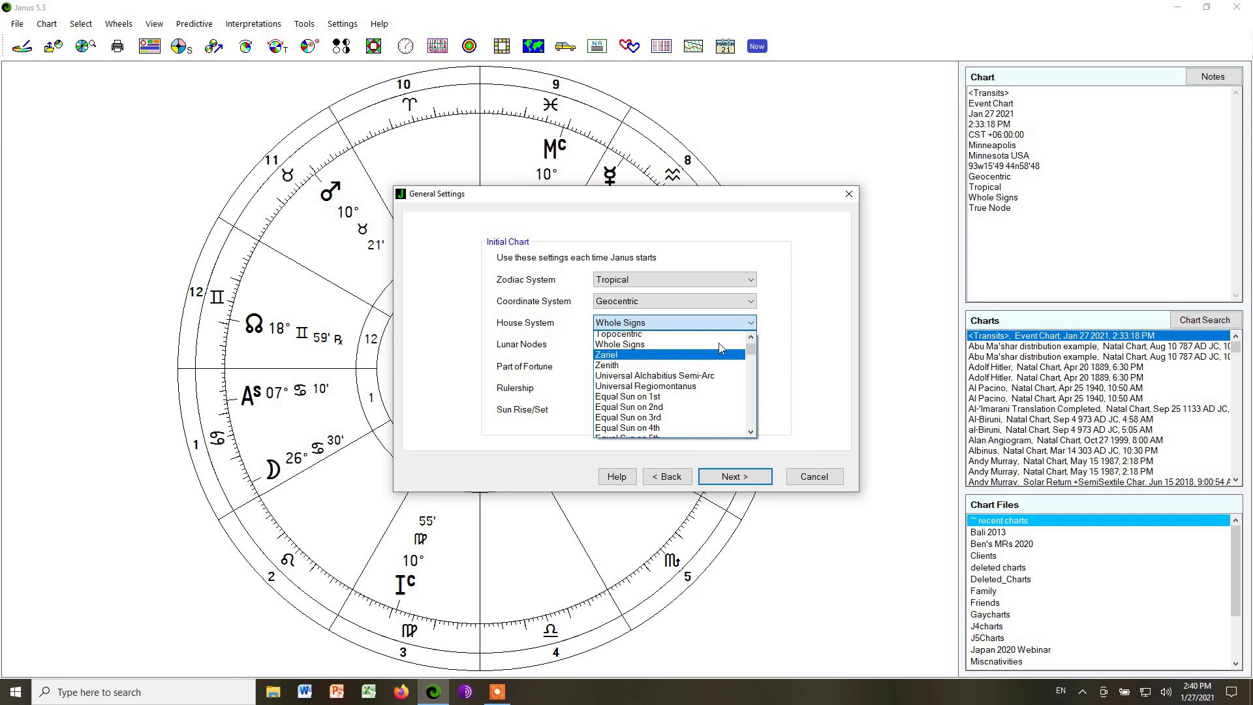
scroll(720, 346, "up", 10)
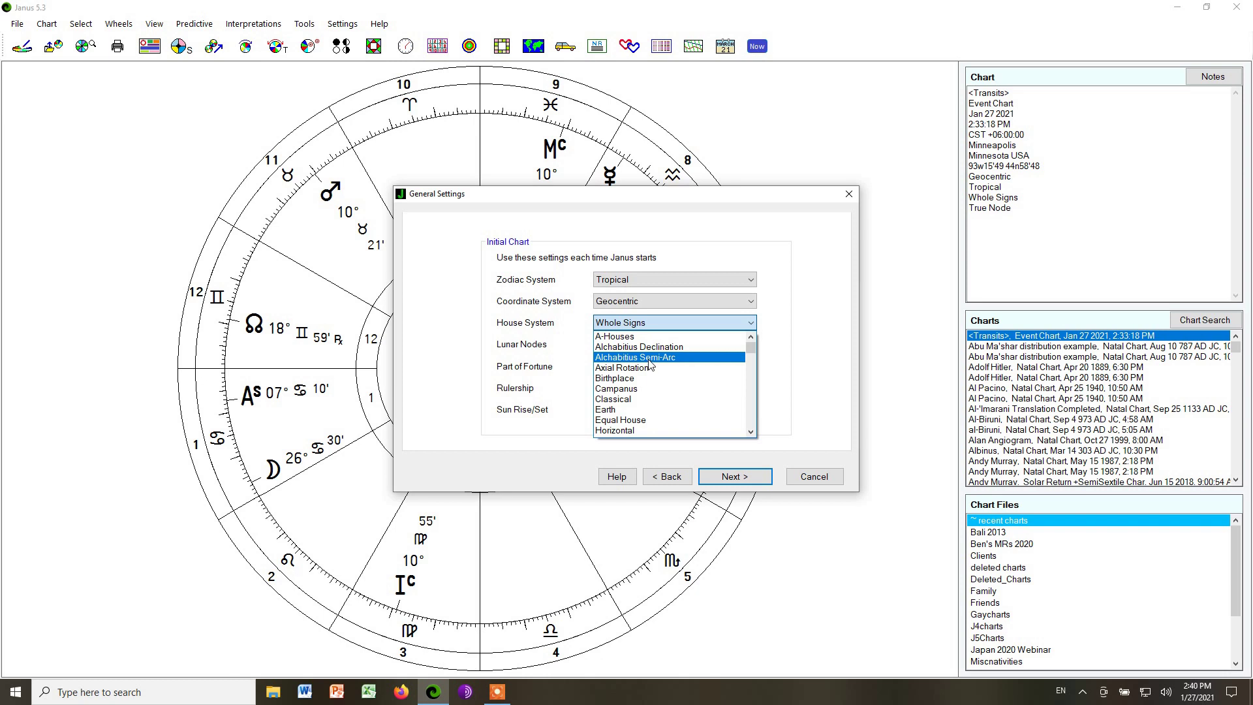
scroll(670, 367, "down", 8)
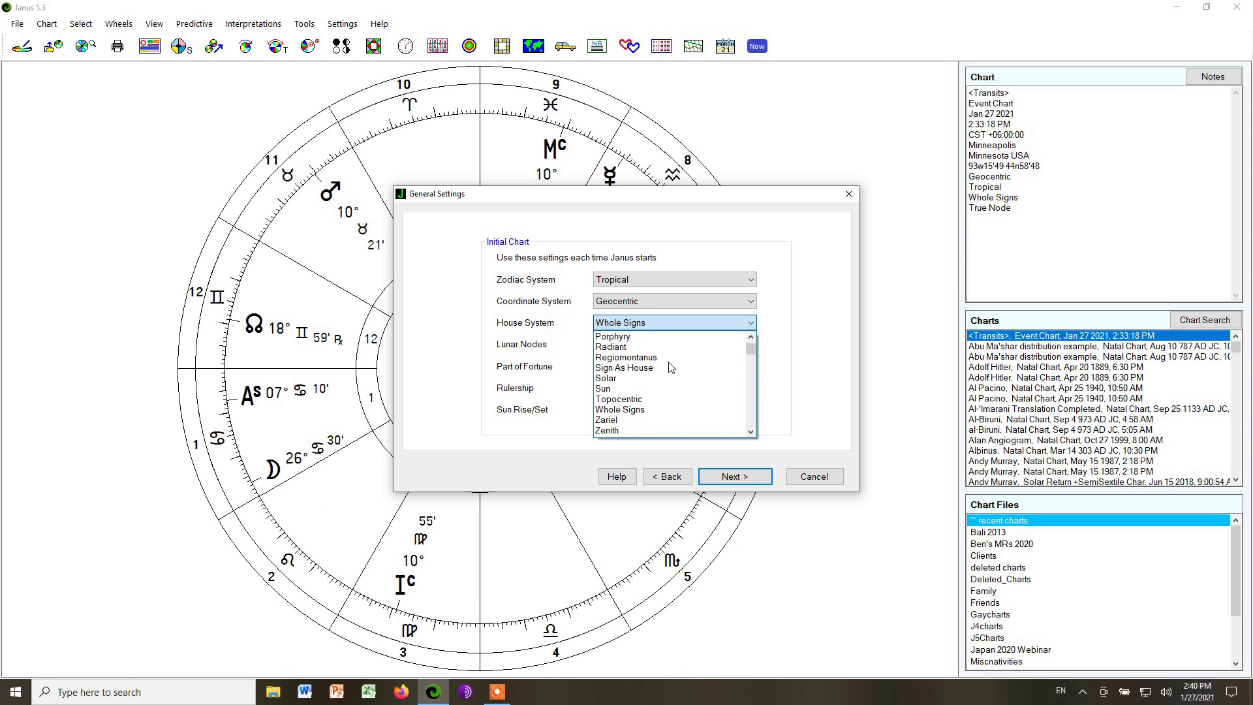
left_click(671, 408)
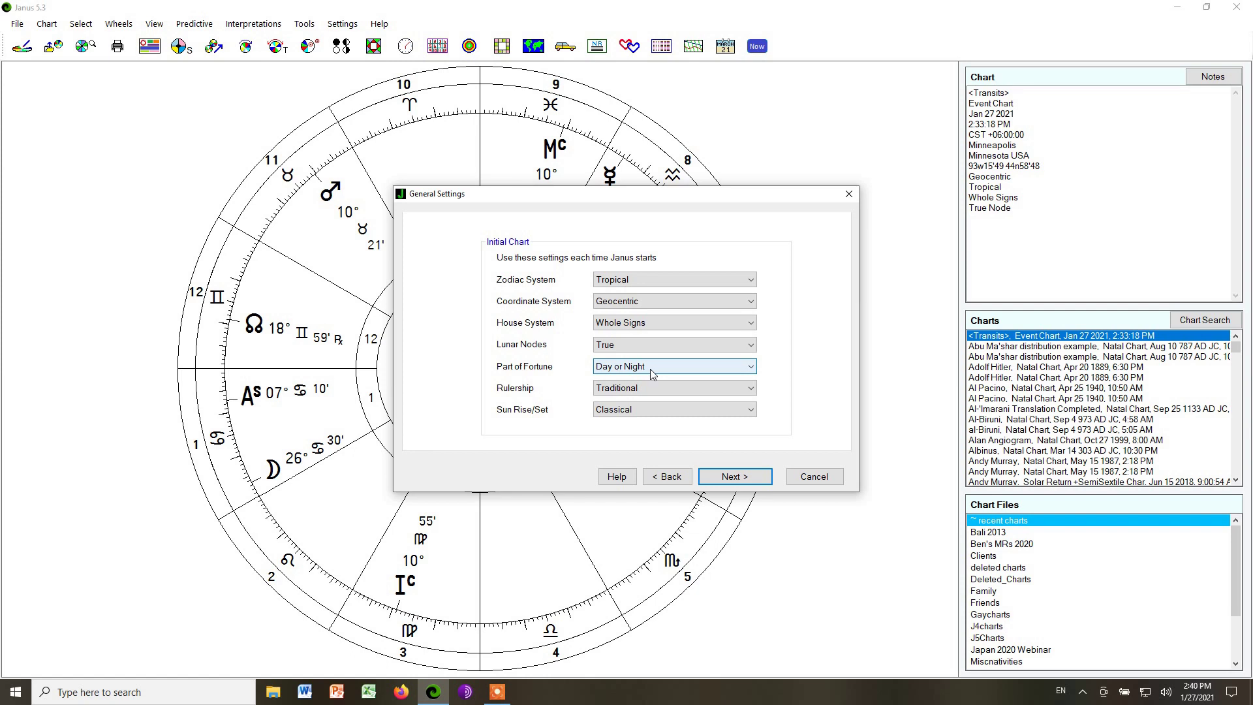
Review the initial chart's options for Part of Fortune, Rulership and Sun Rise/Set.
left_click(753, 369)
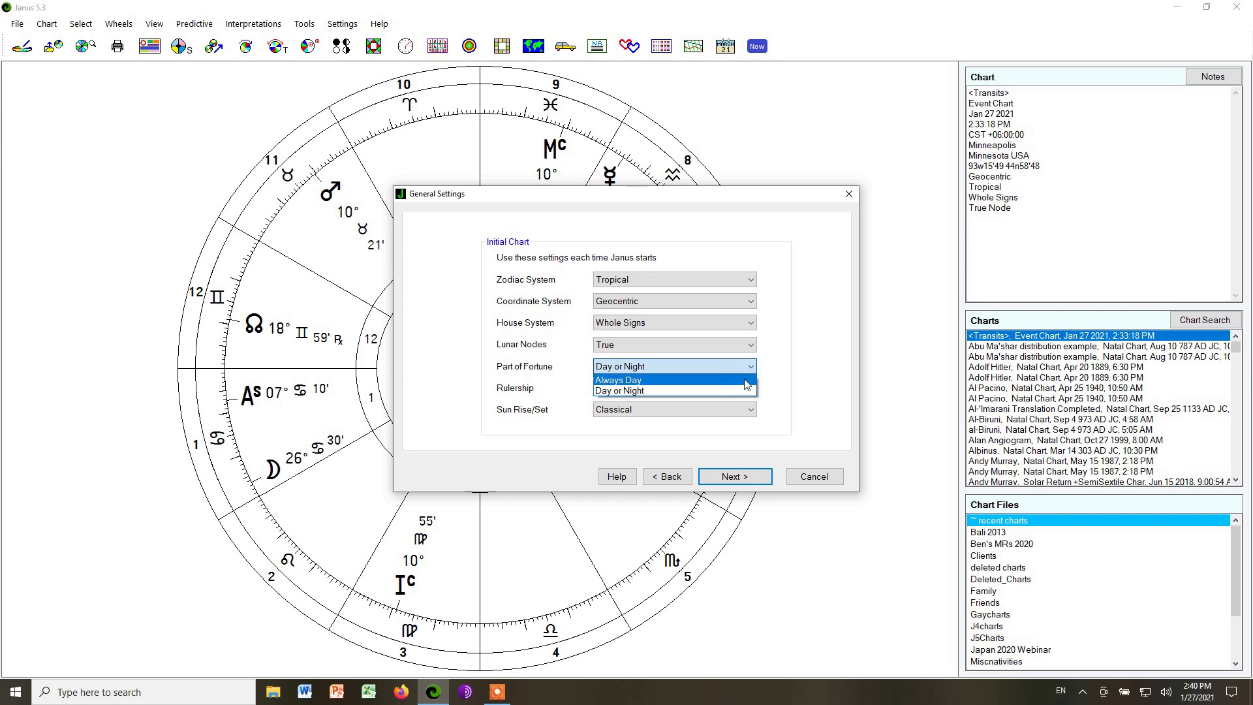
left_click(790, 386)
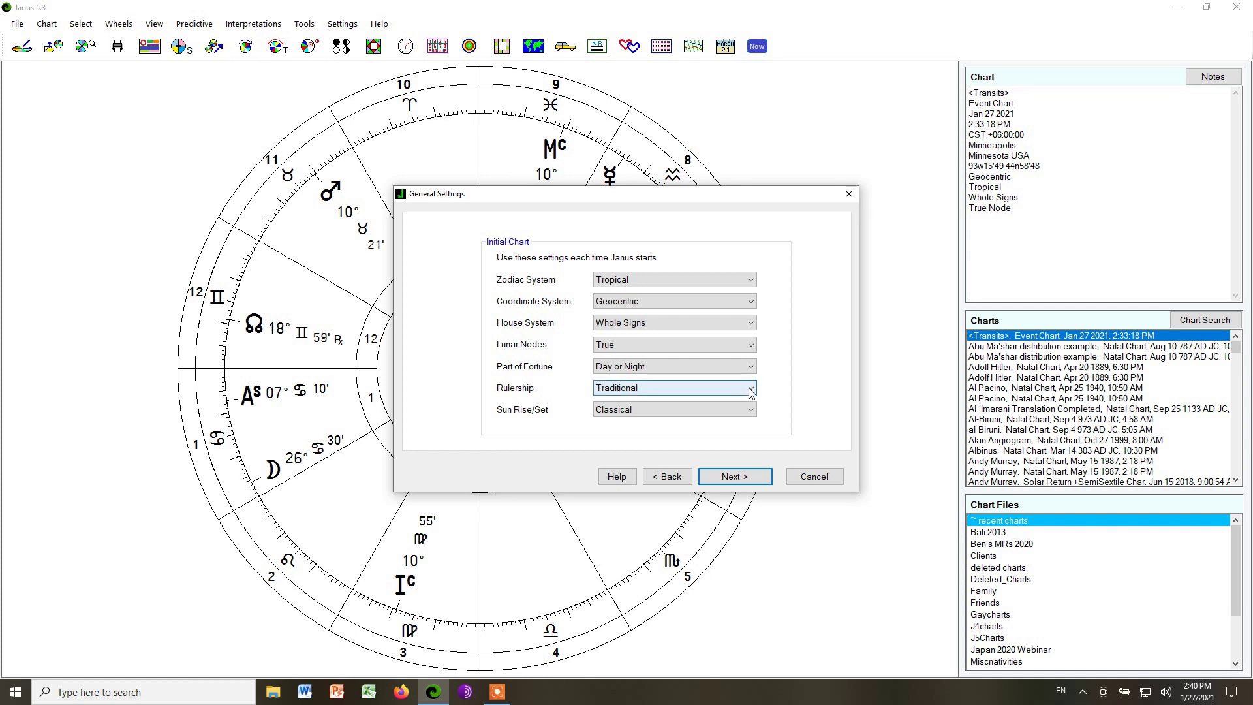
left_click(751, 390)
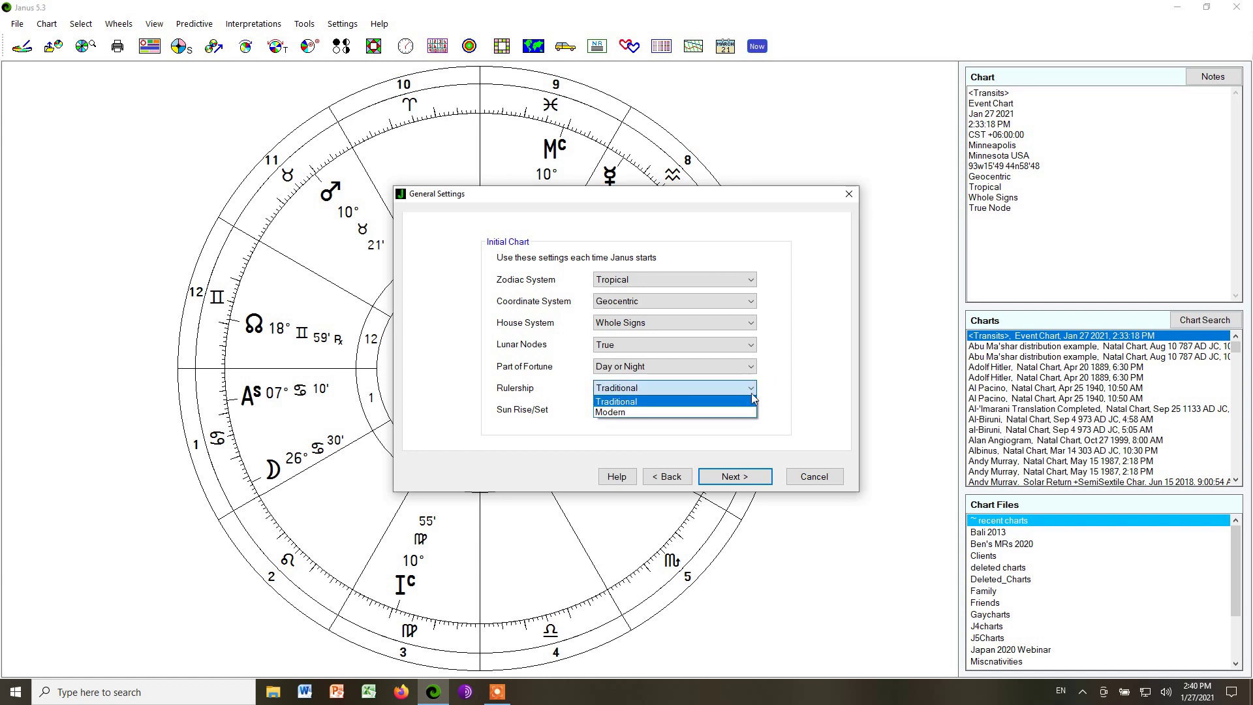
left_click(768, 393)
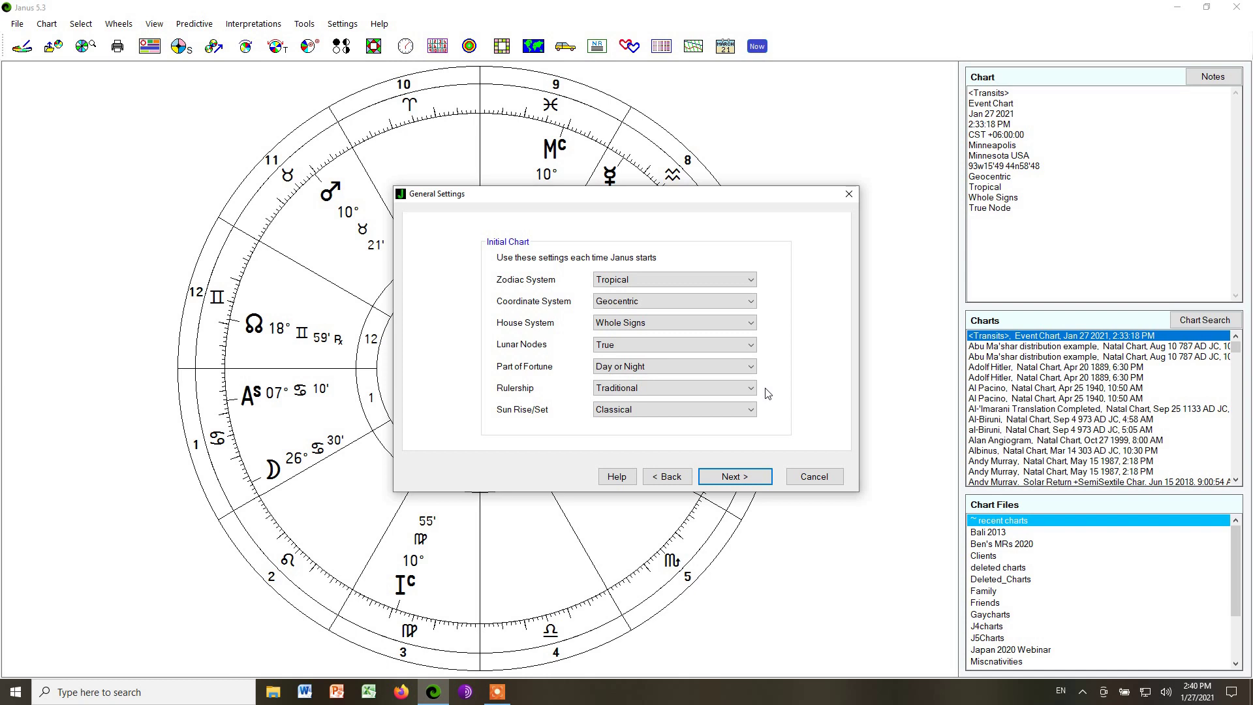
left_click(756, 411)
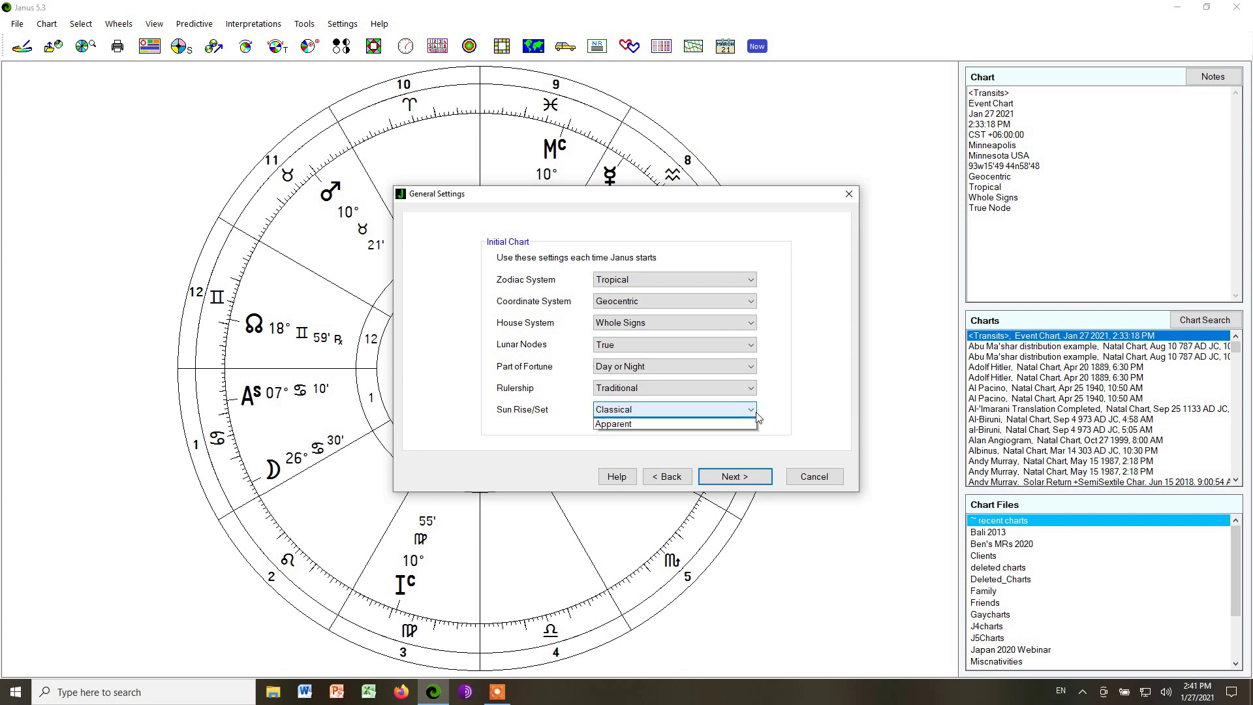
left_click(766, 417)
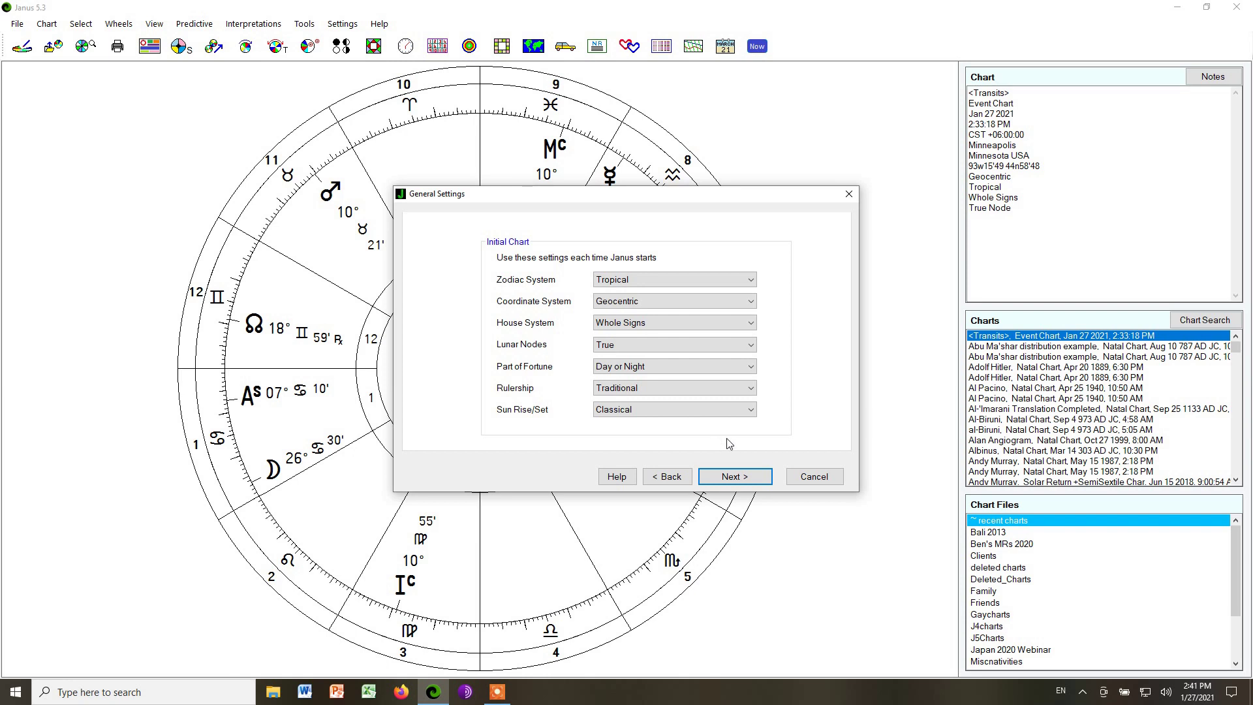
Choose the As glyph for the Ascendant and the Mc glyph for the Midheaven in the planet glyph styles.
left_click(734, 479)
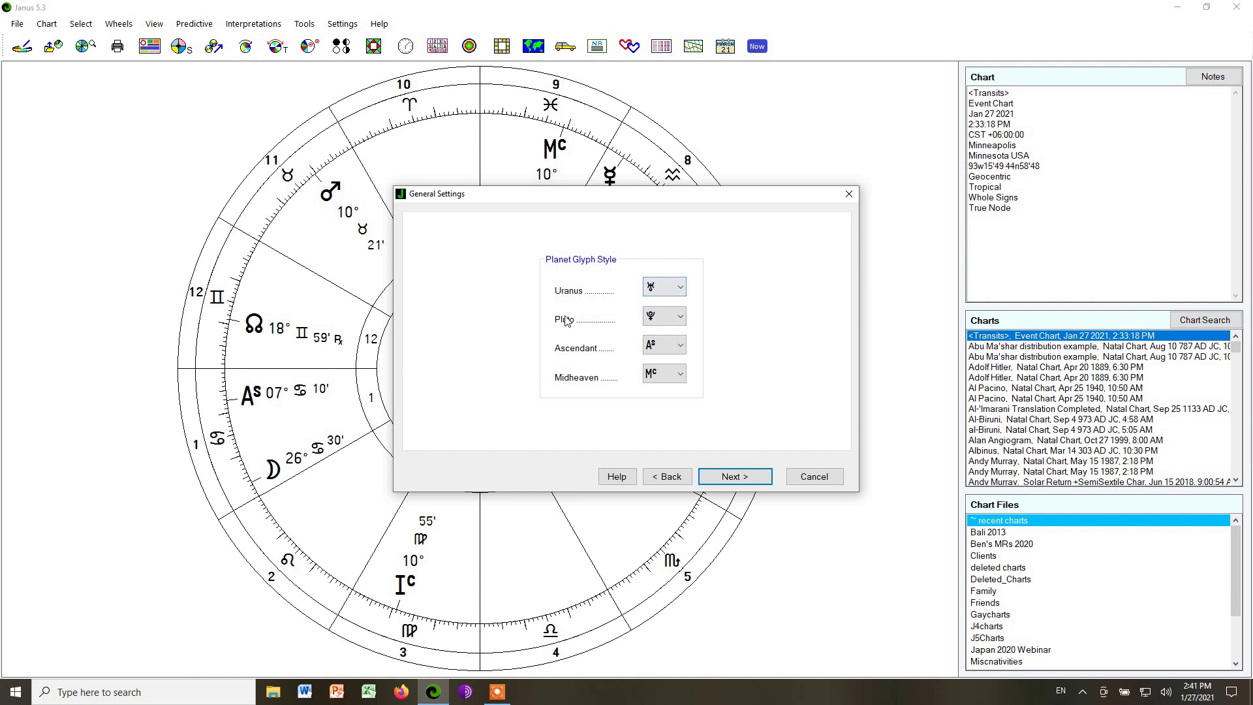
left_click(685, 346)
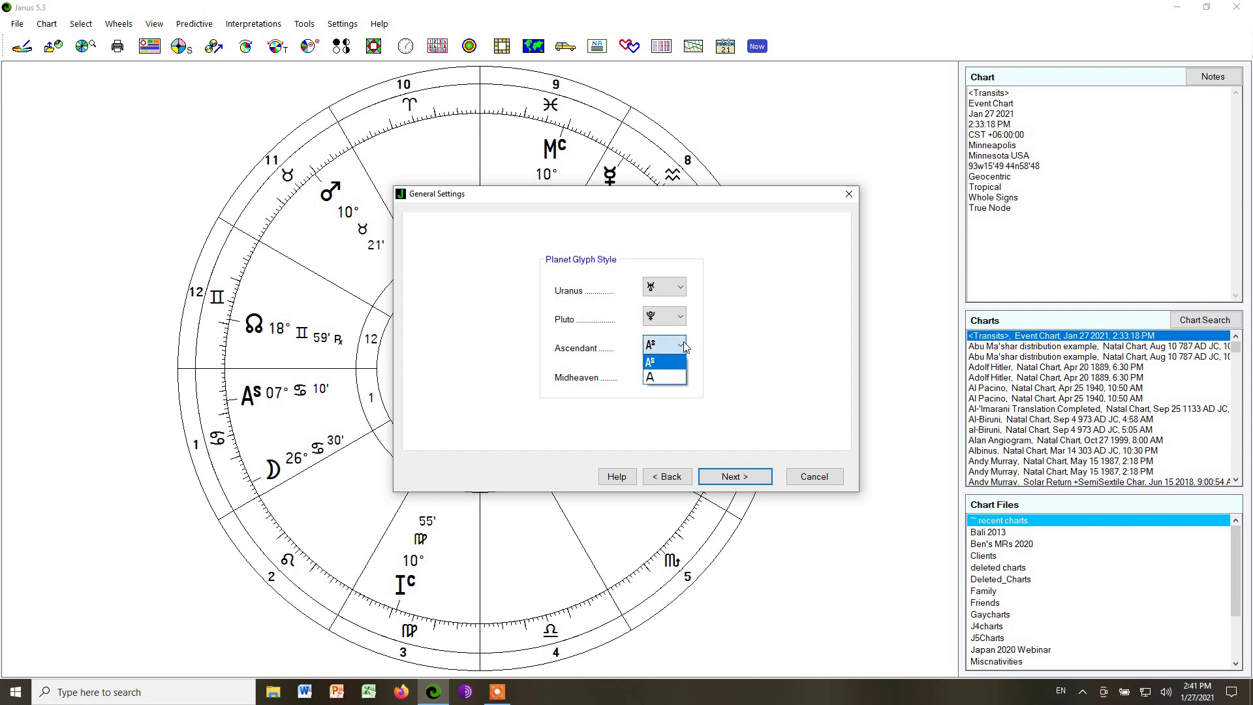
left_click(682, 361)
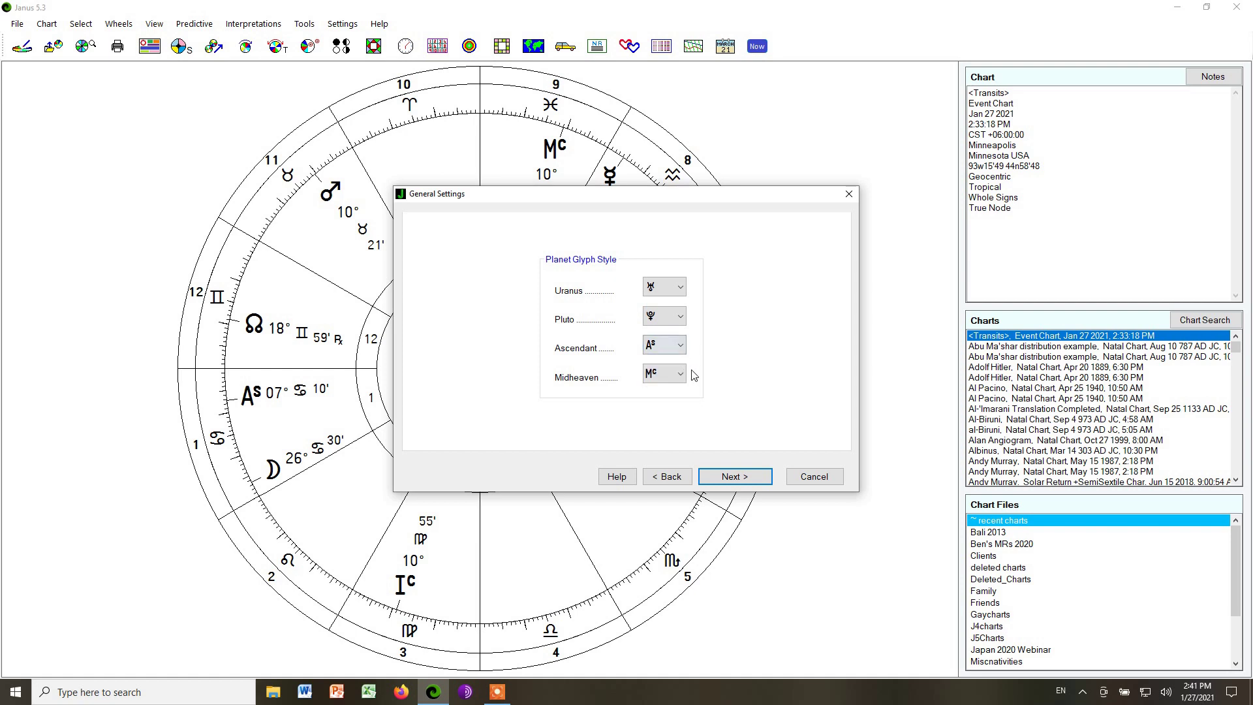
left_click(681, 374)
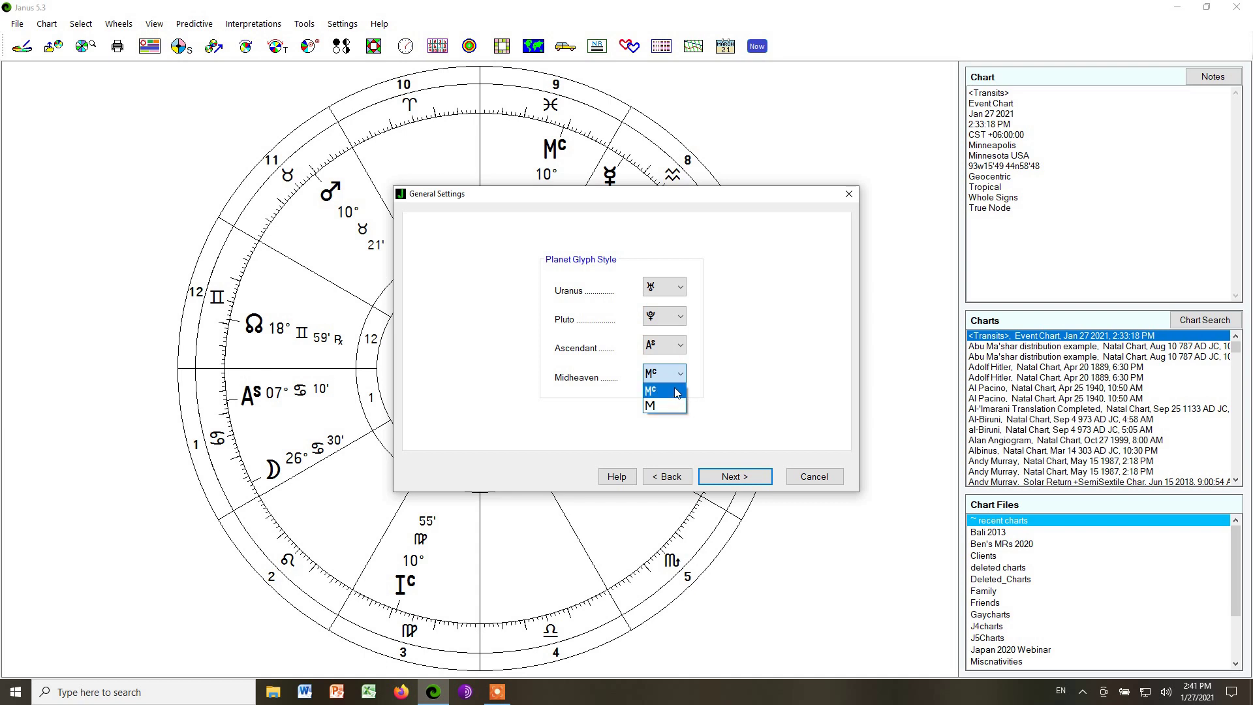
left_click(676, 392)
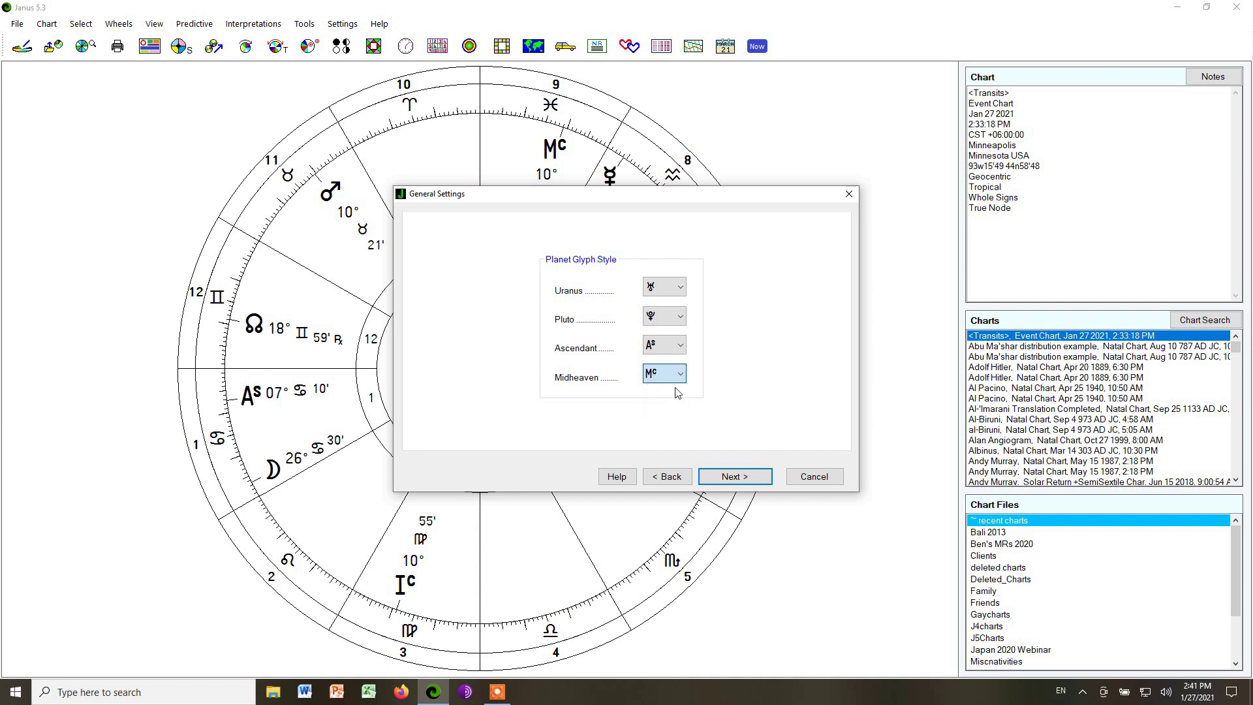
Go past the compliments and footnotes settings and examine the border color choices for the panel color scheme.
left_click(726, 479)
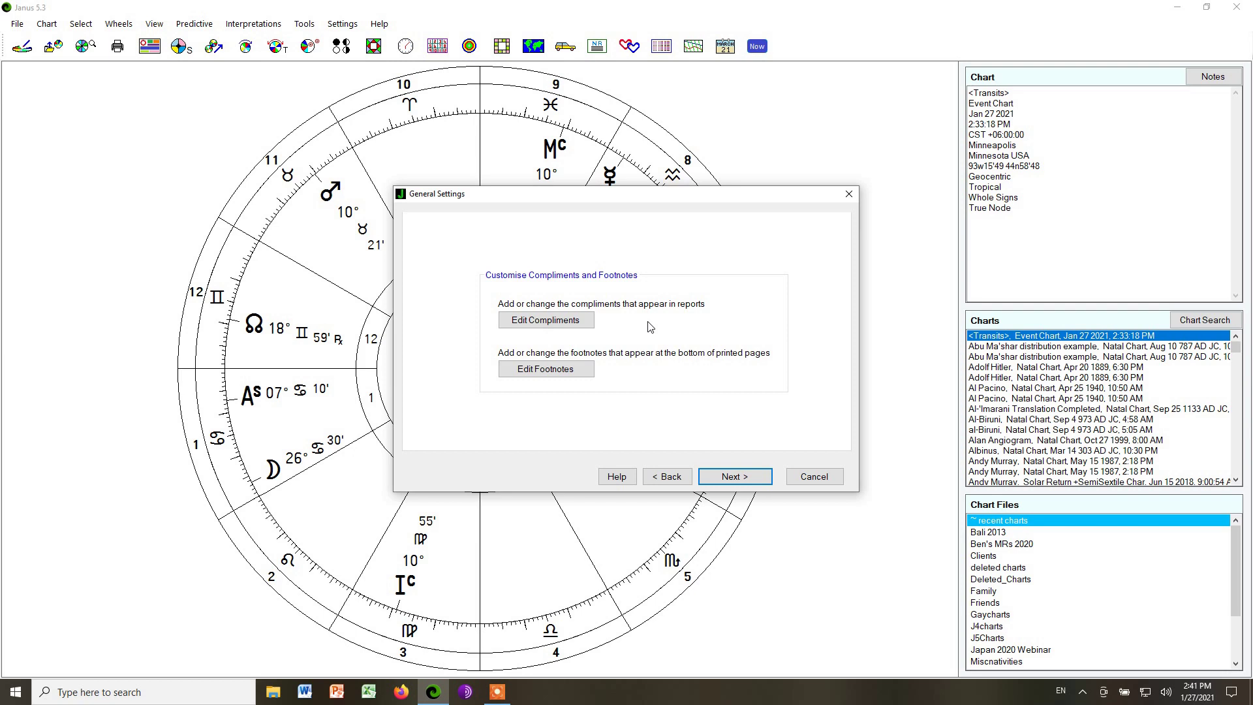
left_click(731, 479)
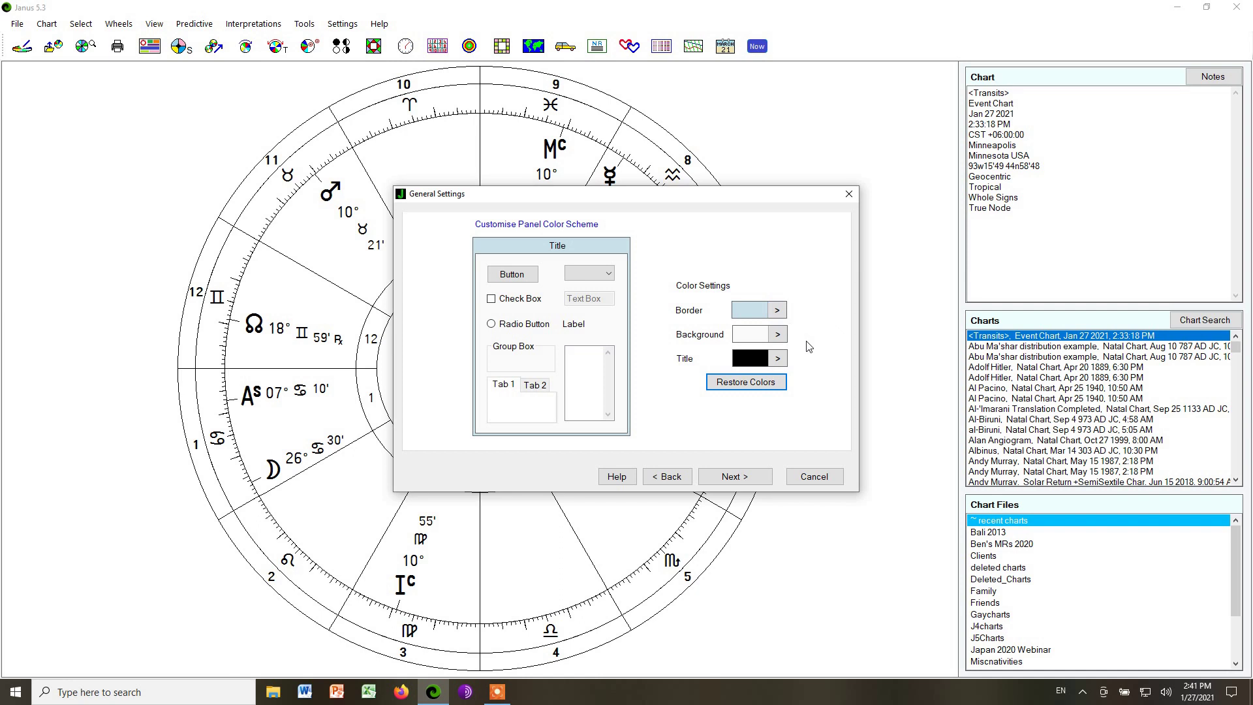
left_click(779, 311)
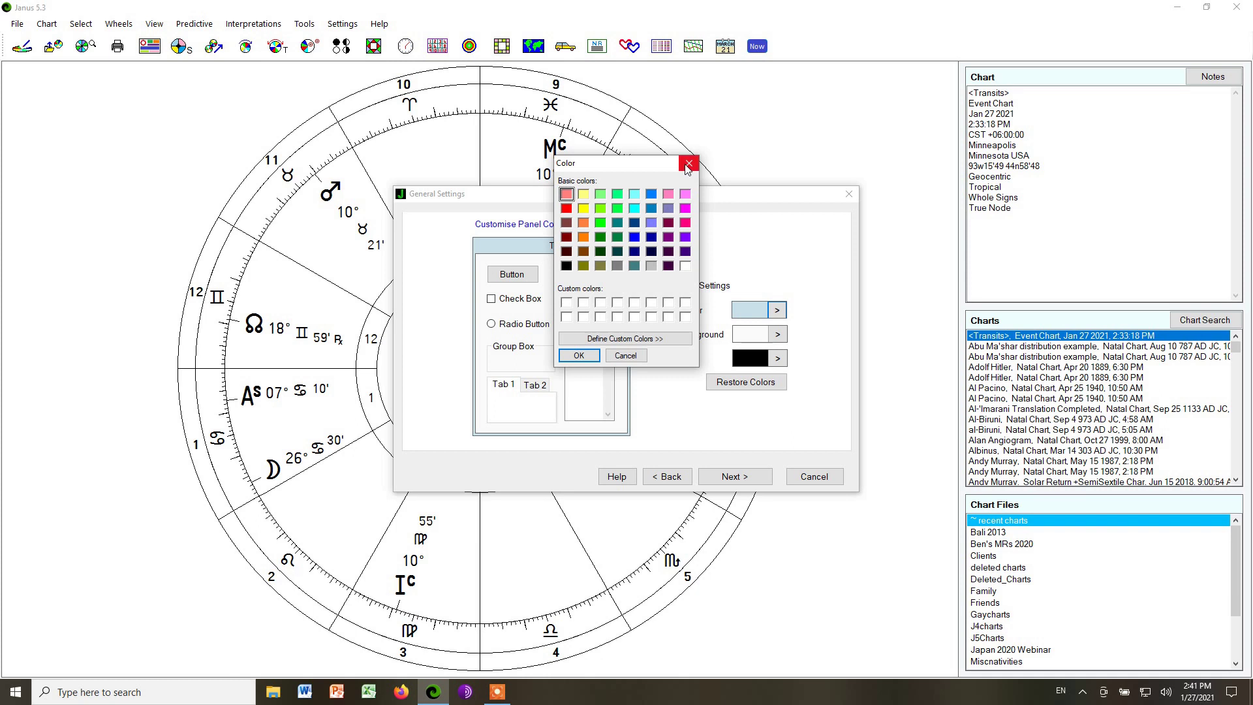
left_click(689, 163)
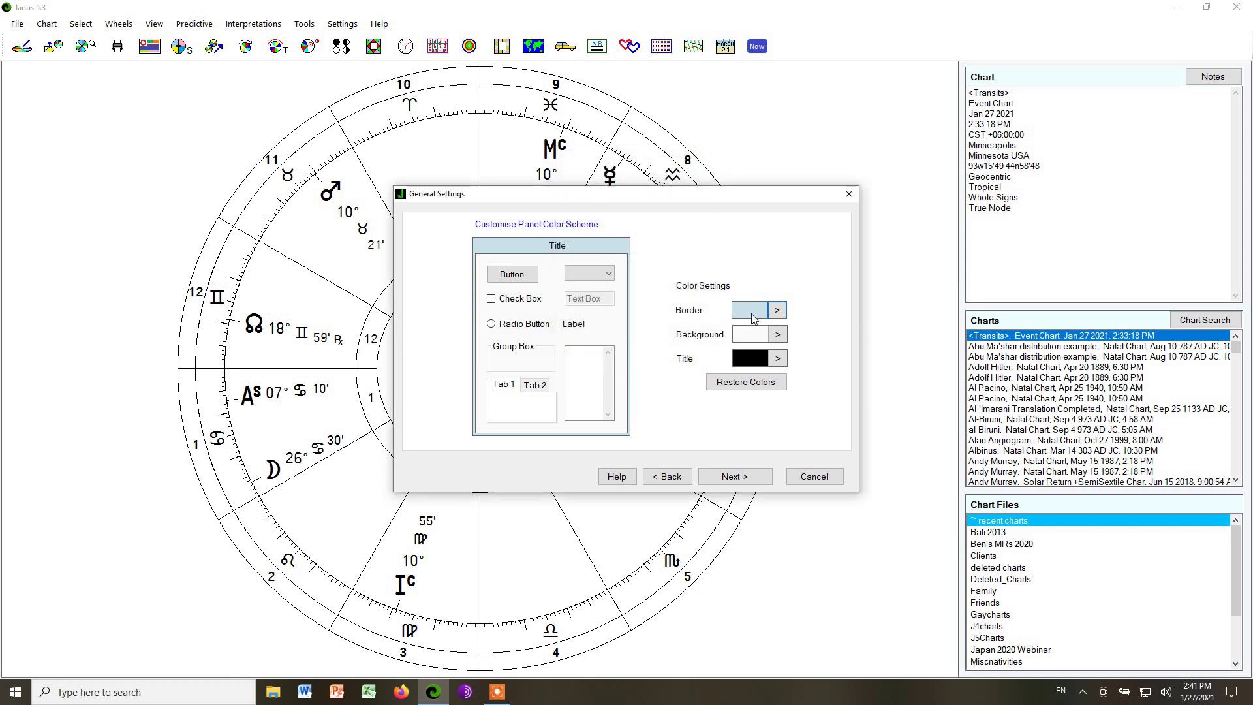
Review the chart file backup settings and the birth data elements for the control and data panels, and finish the general settings.
left_click(724, 477)
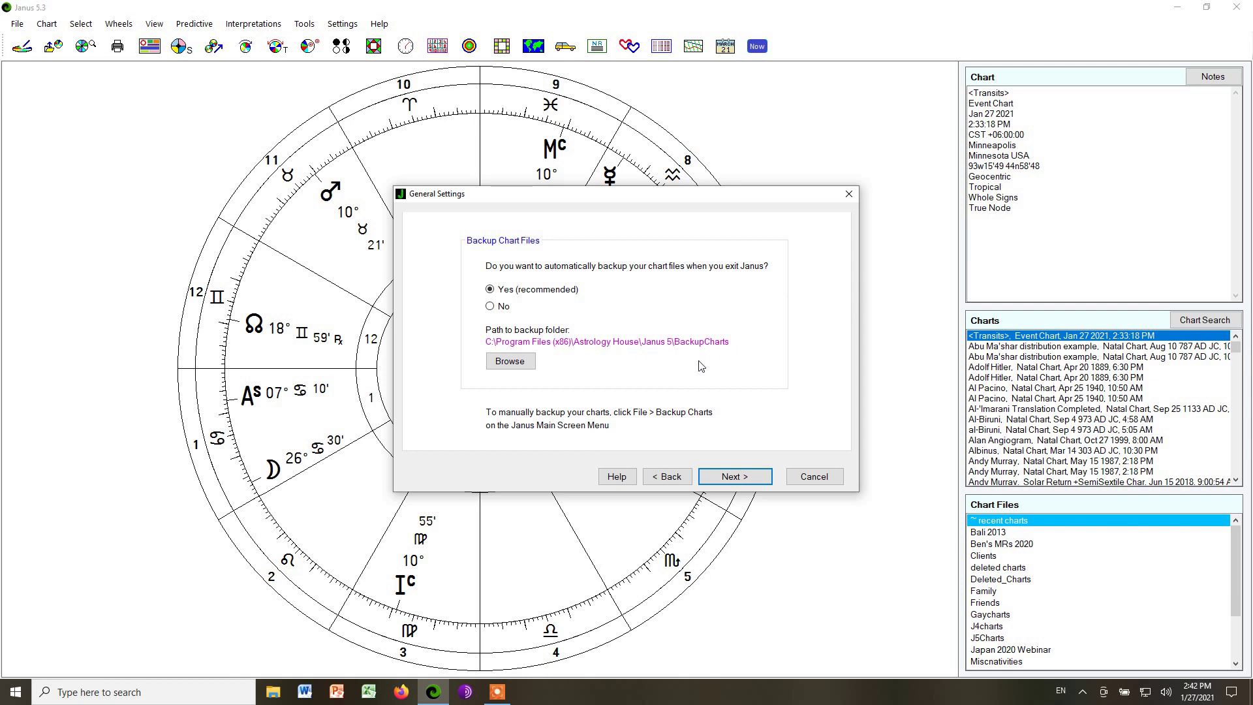
left_click(738, 476)
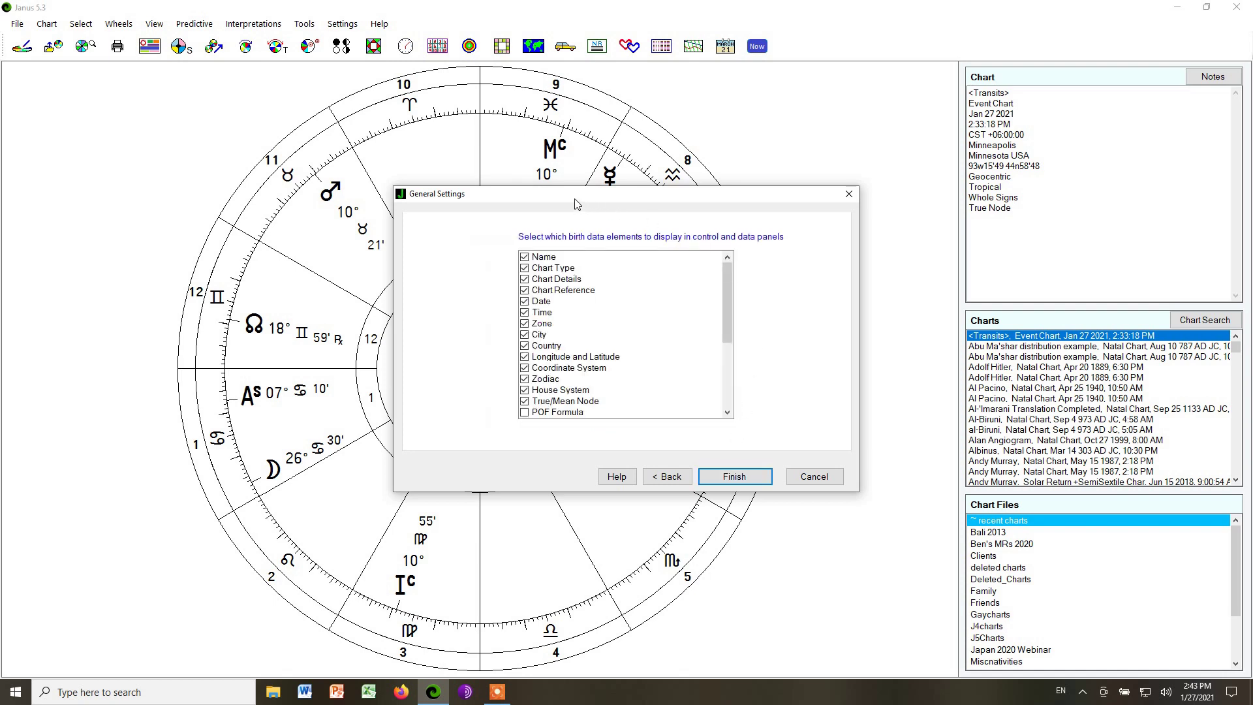
left_click_drag(538, 198, 791, 170)
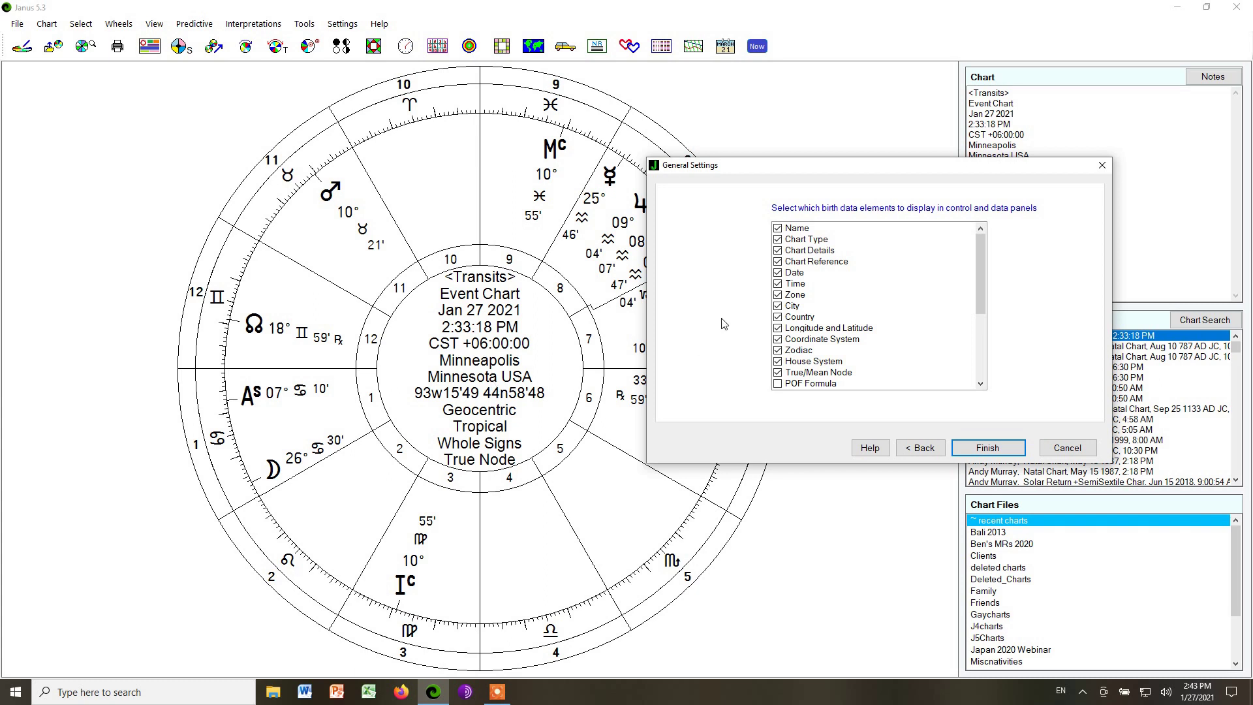
left_click(781, 231)
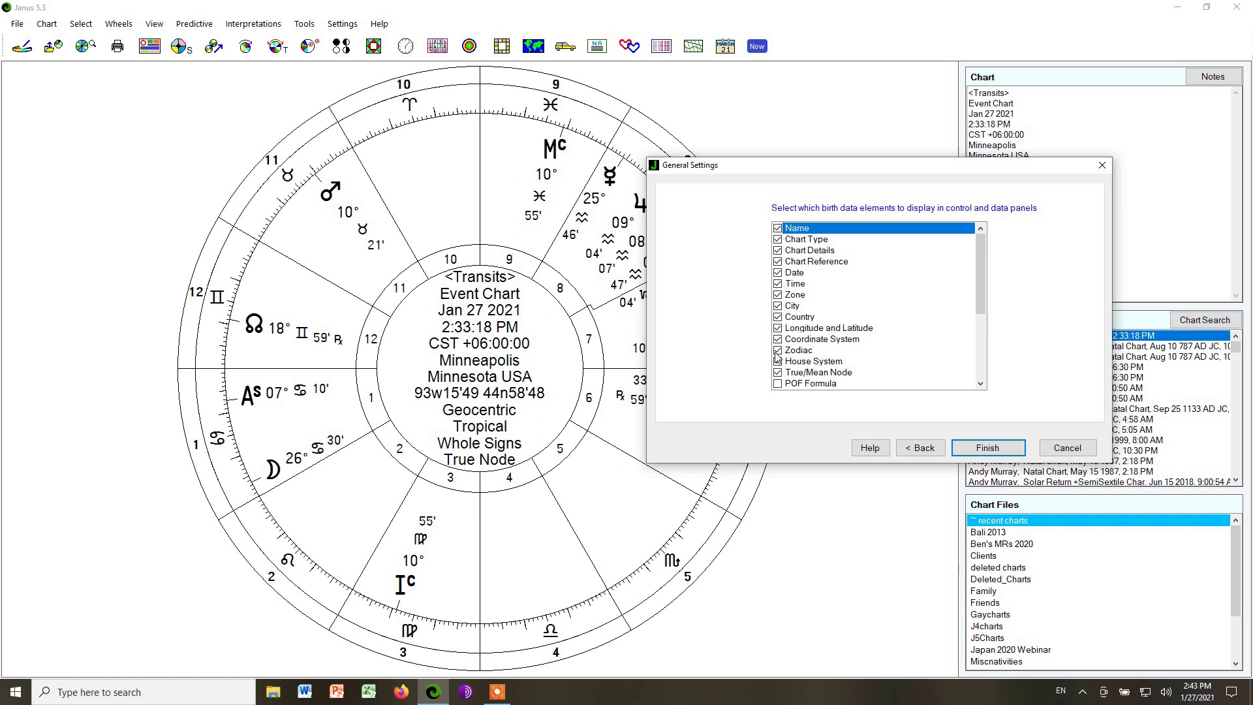
scroll(843, 346, "down", 4)
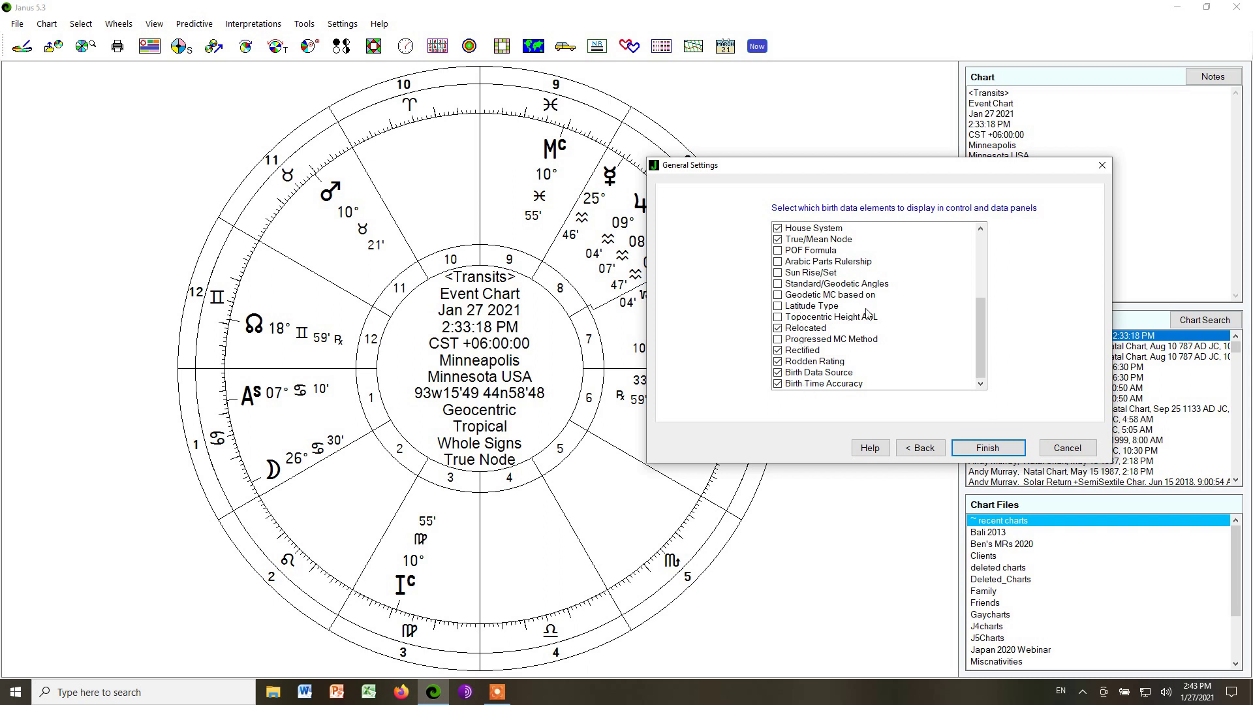
left_click_drag(981, 338, 987, 267)
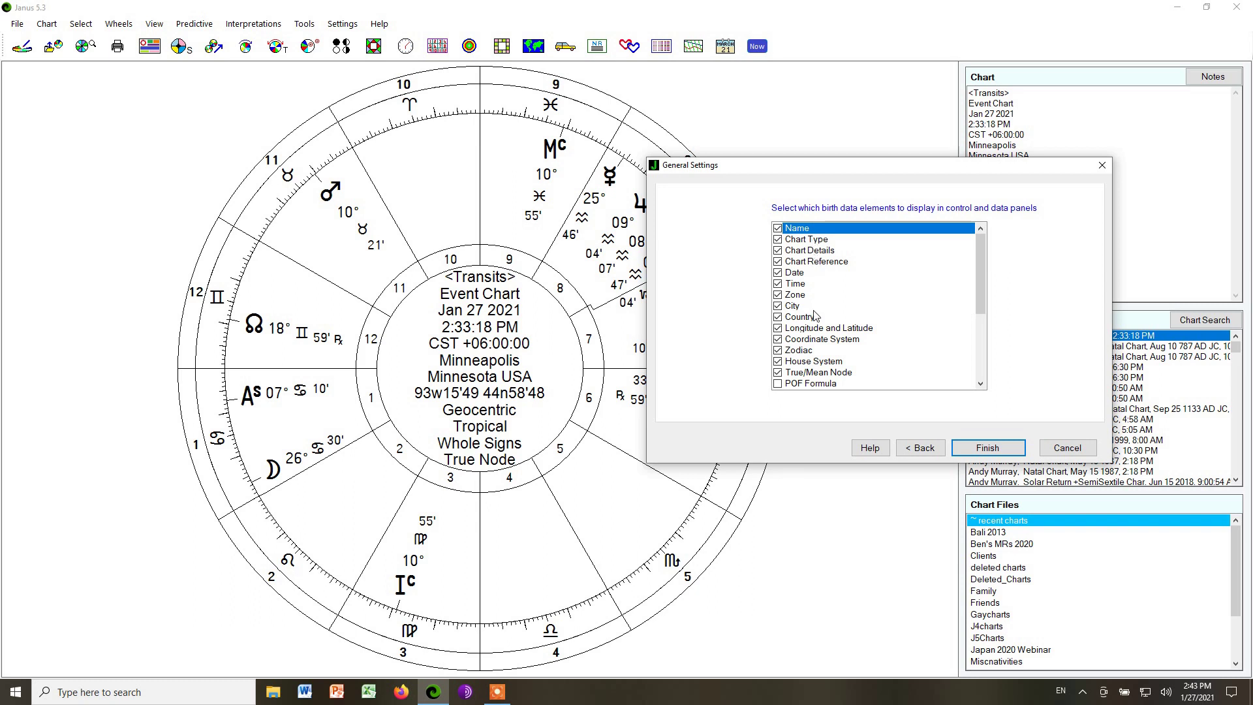
left_click(974, 450)
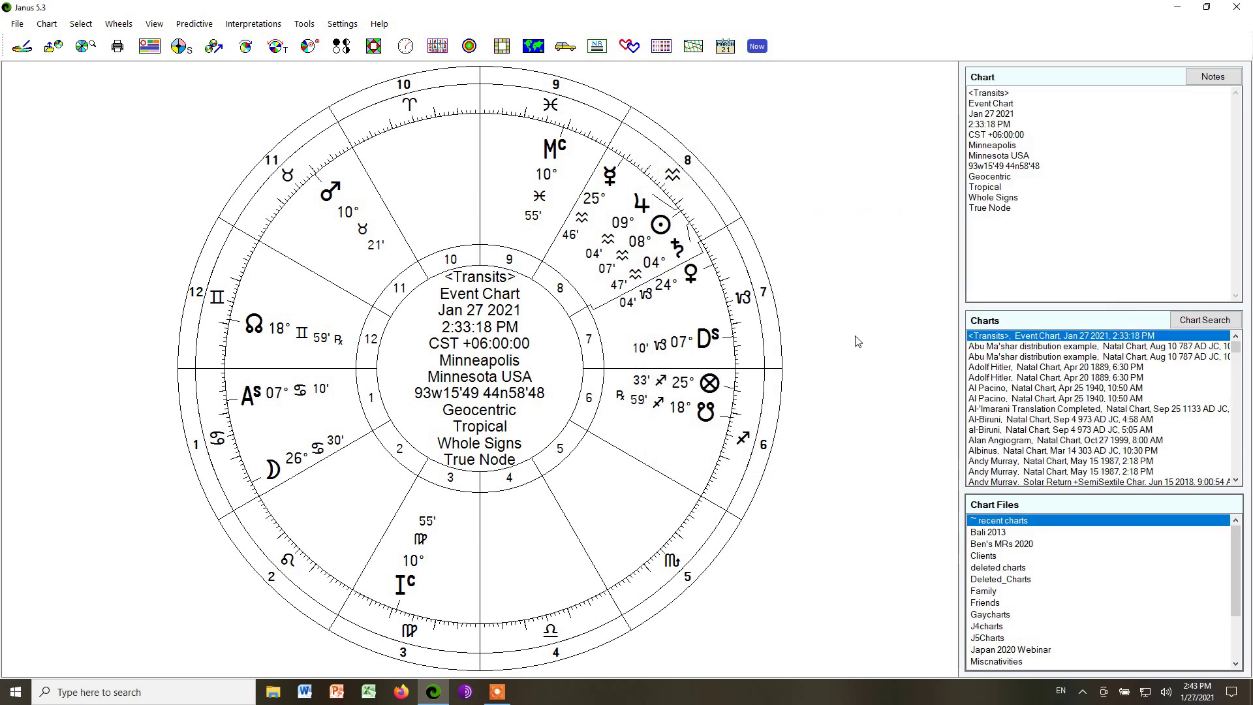
Review which planets and points are selected for the chart and accept the planet selection.
right_click(815, 227)
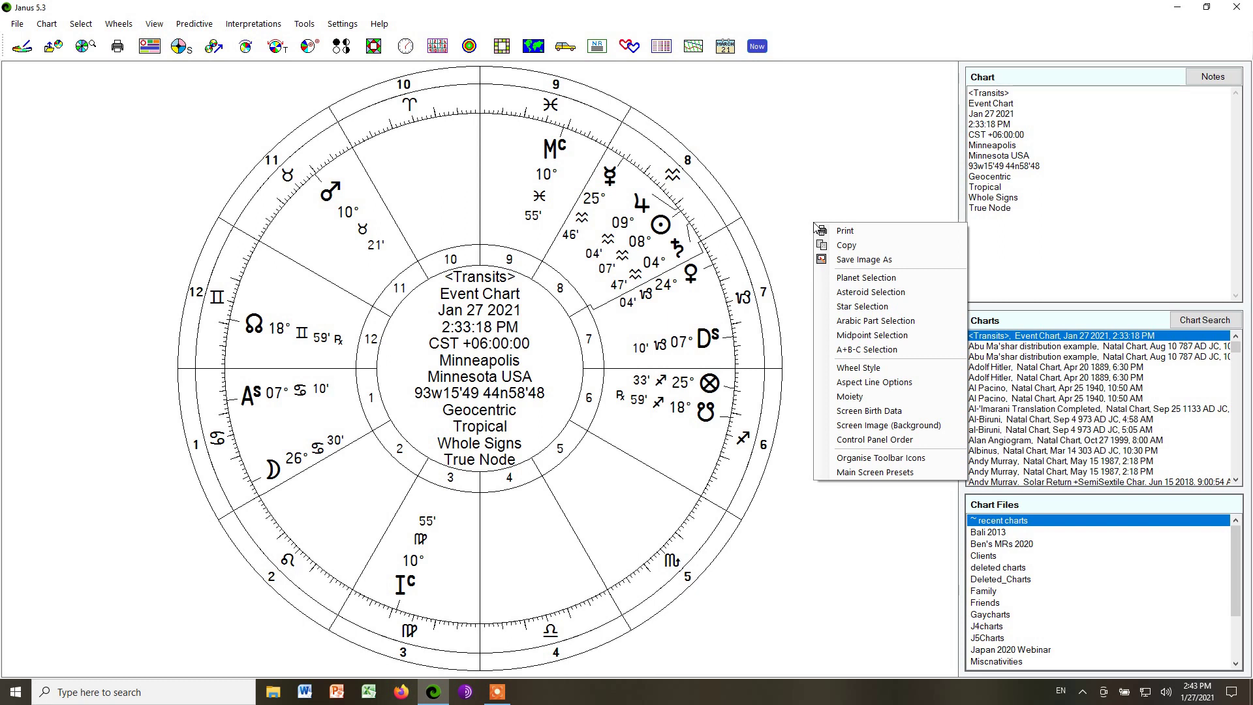
left_click(867, 278)
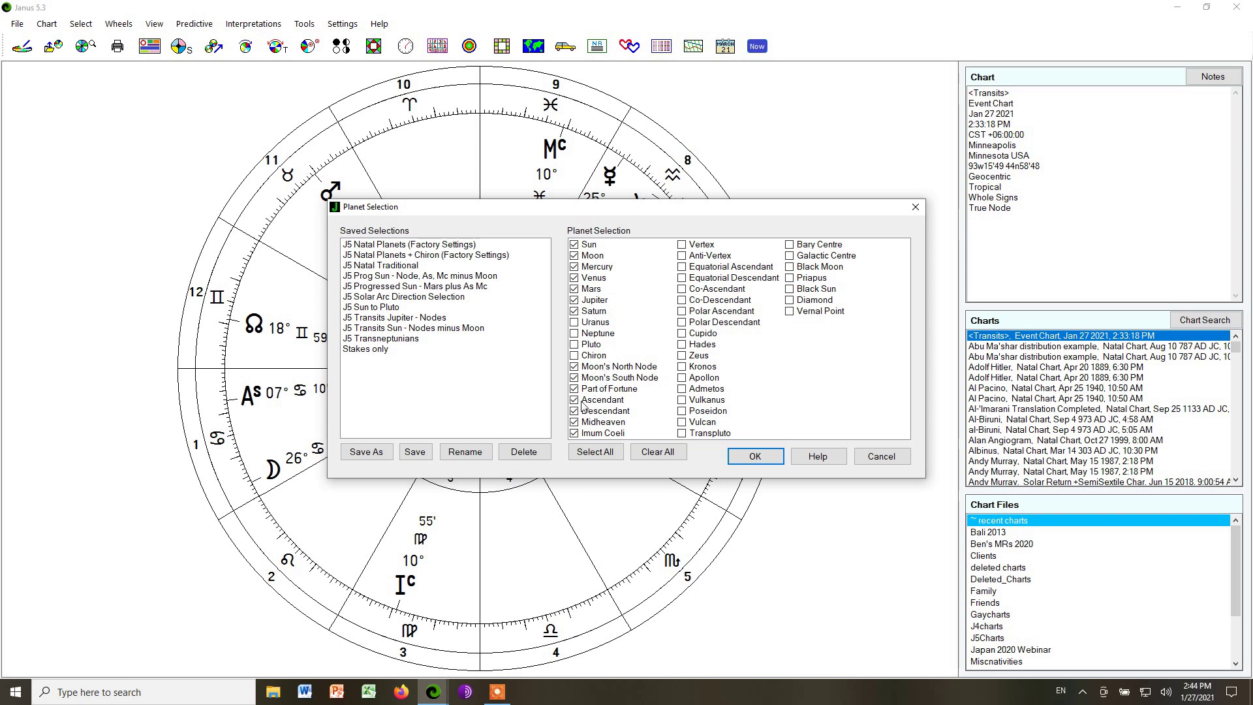
left_click(575, 433)
left_click(755, 457)
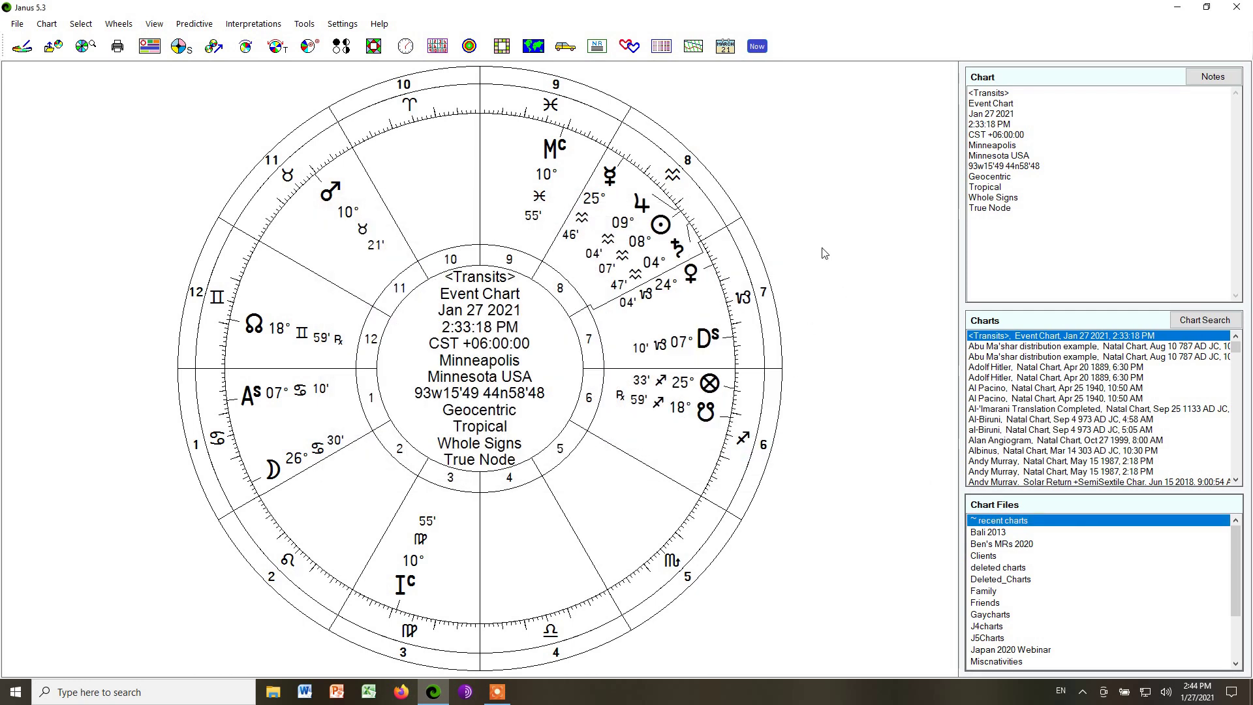
Look over the available asteroids in the asteroid selection and close it without choosing any.
right_click(822, 249)
left_click(840, 320)
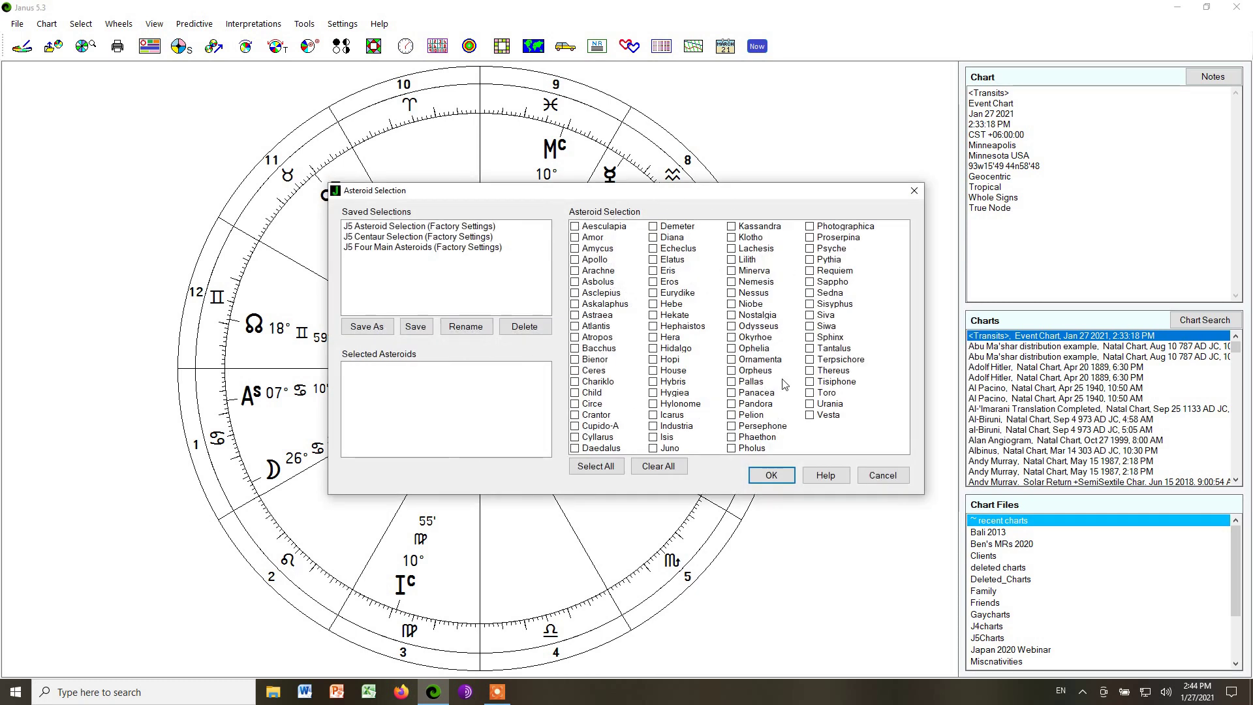
left_click(915, 191)
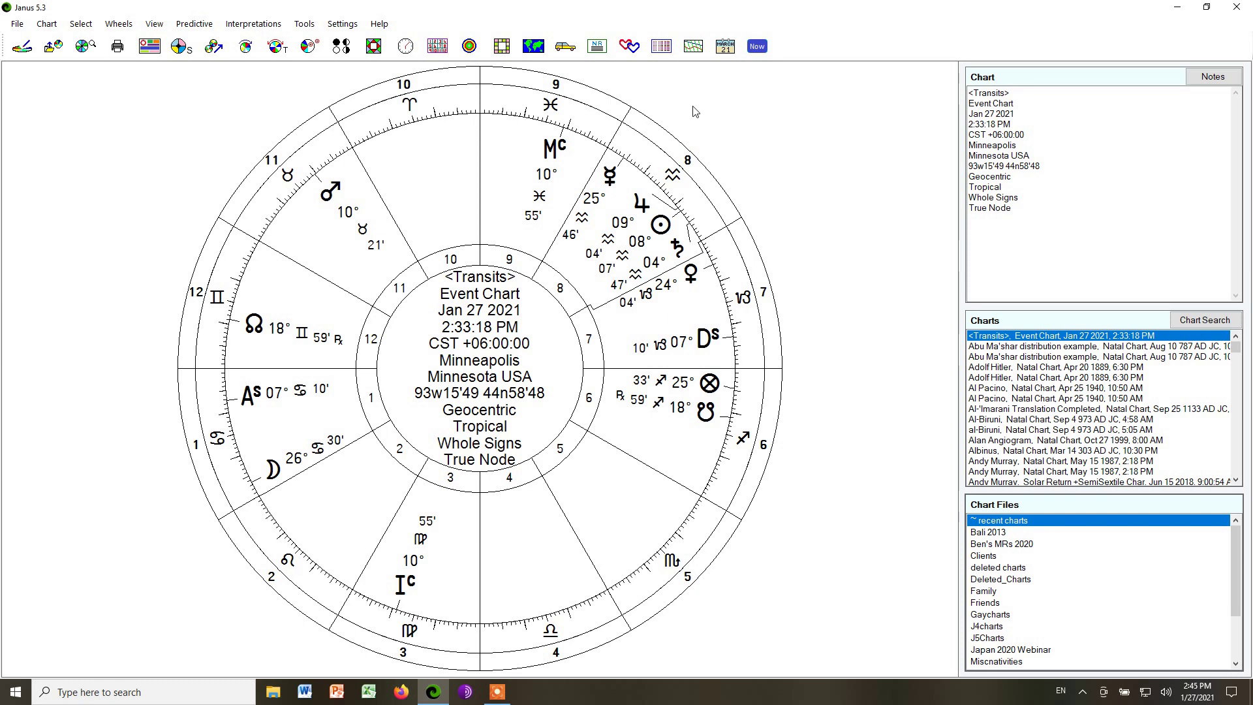
Examine the main screen settings for wheel type and design, aspect line options, moiety and screen birth data.
left_click(342, 24)
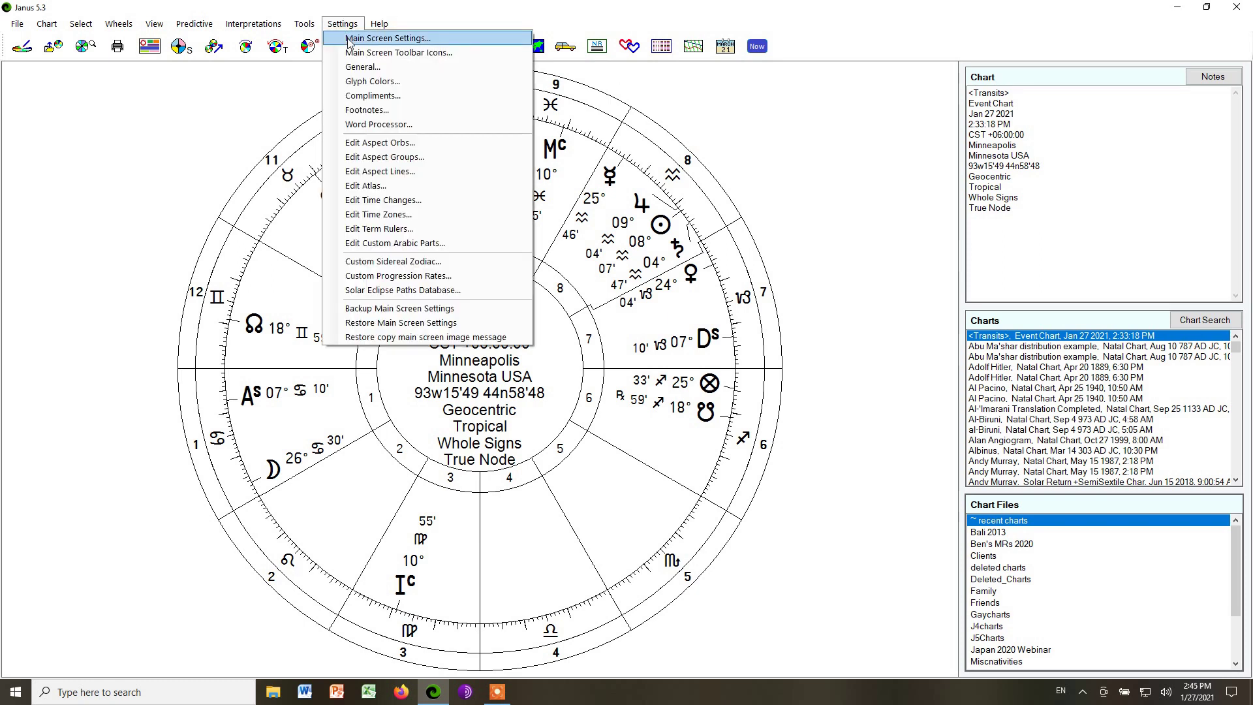
left_click(388, 39)
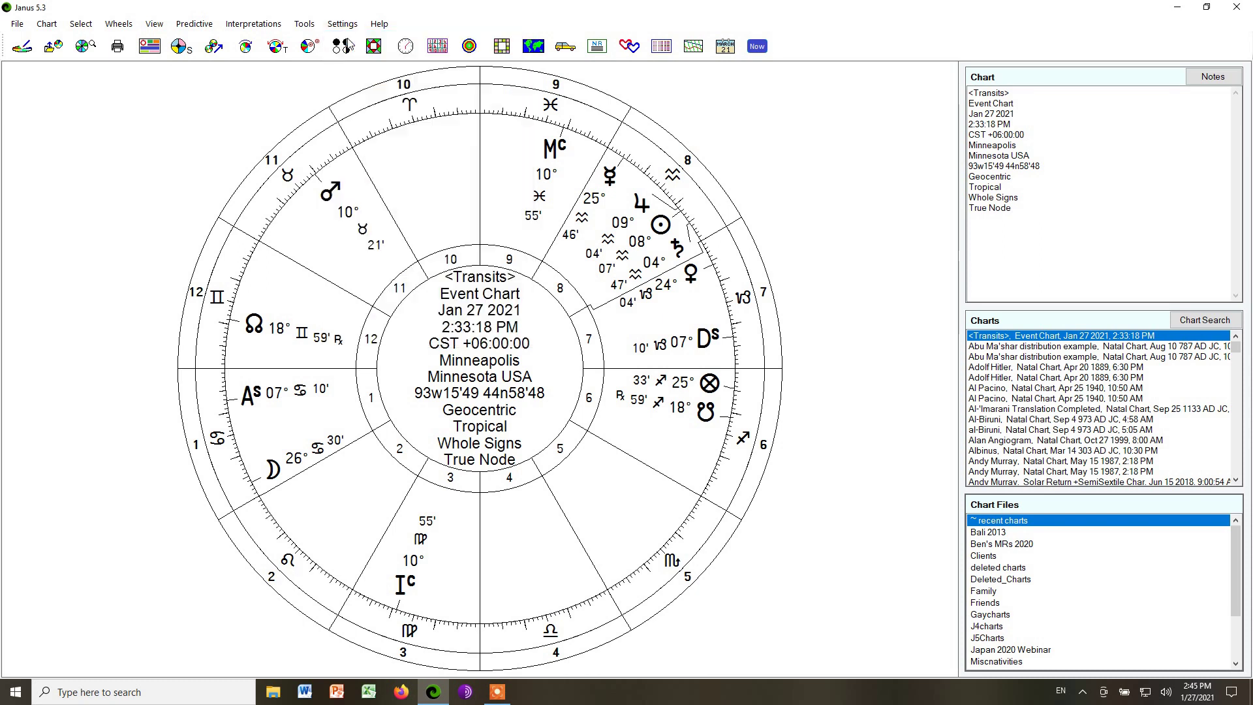
left_click_drag(477, 155, 816, 124)
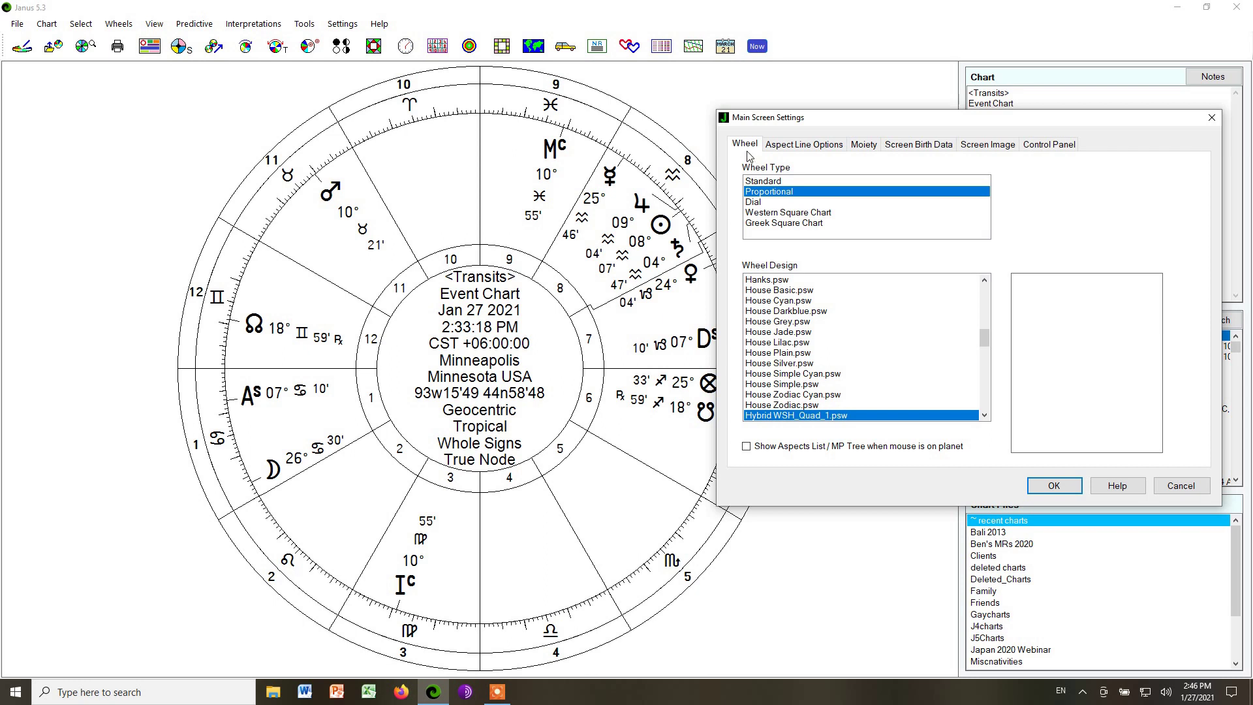
left_click(799, 145)
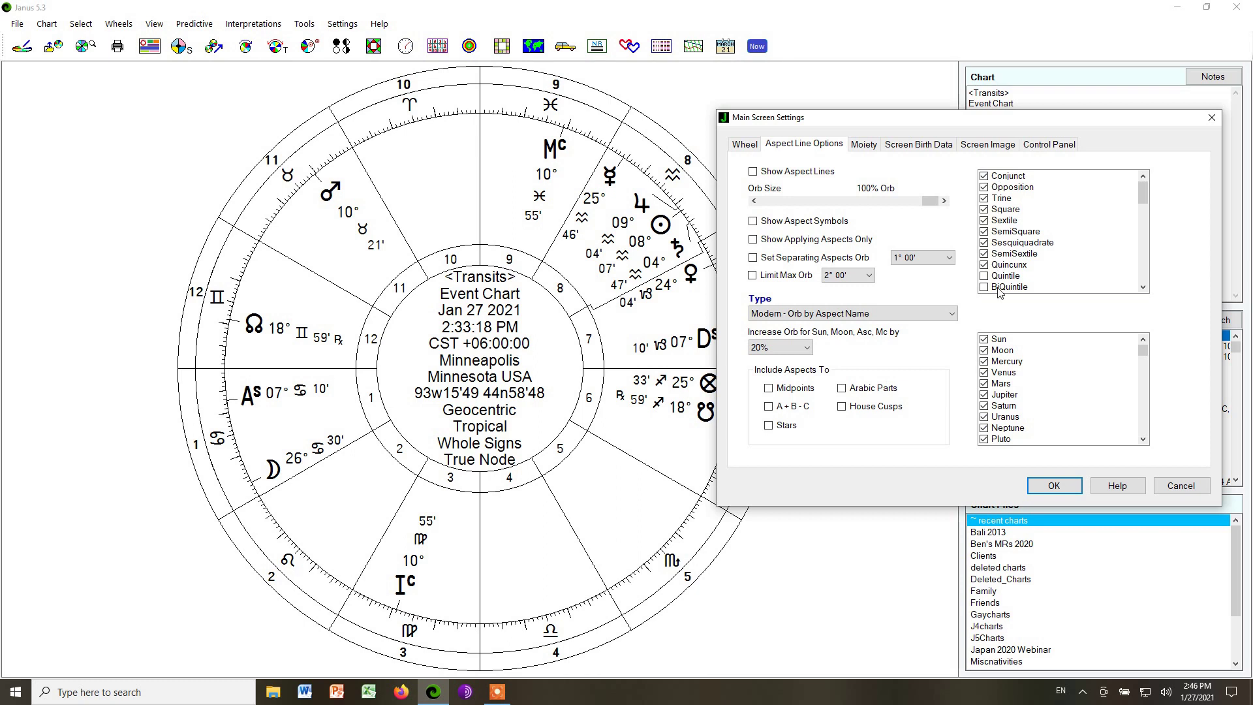
scroll(1054, 232, "down", 5)
scroll(1056, 233, "down", 8)
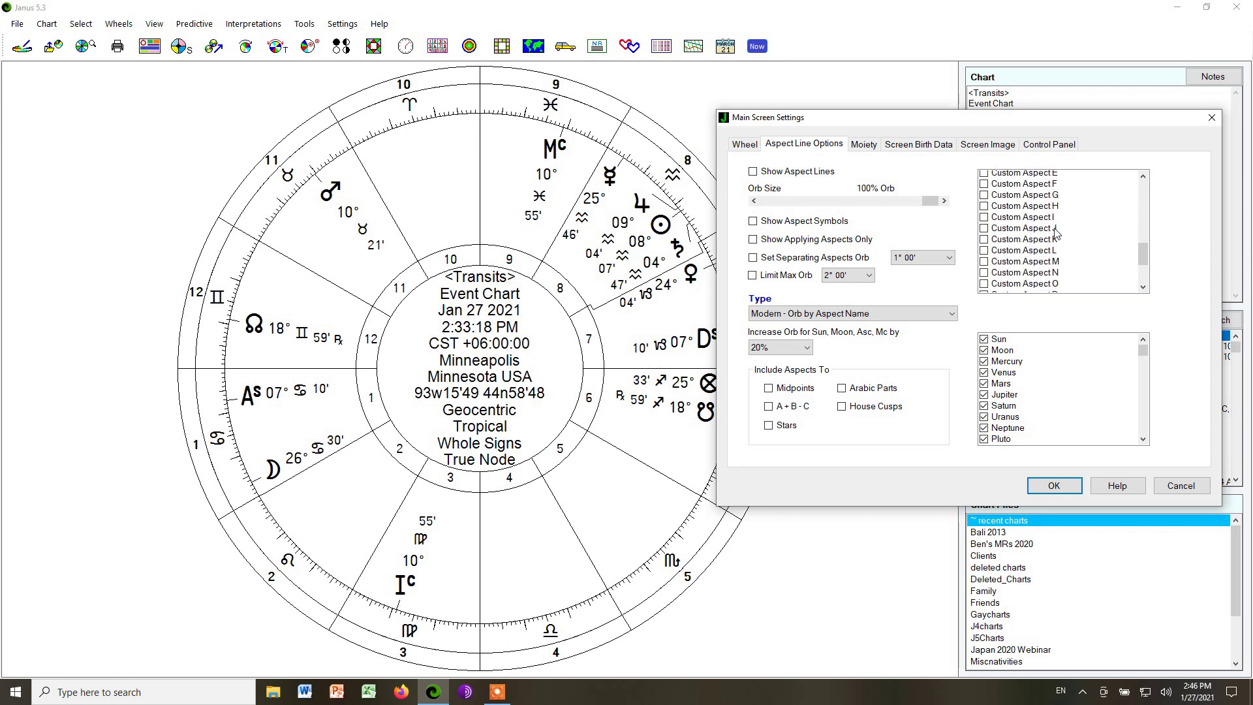
scroll(1046, 398, "down", 10)
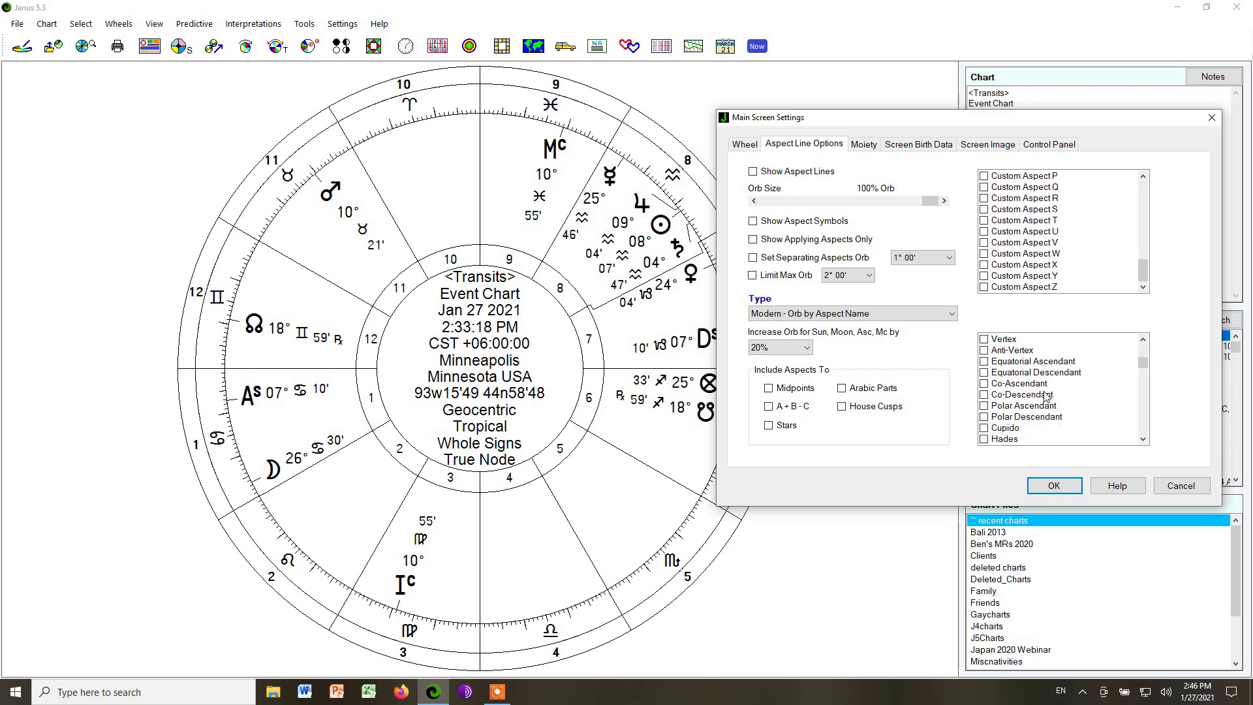
scroll(1047, 396, "up", 10)
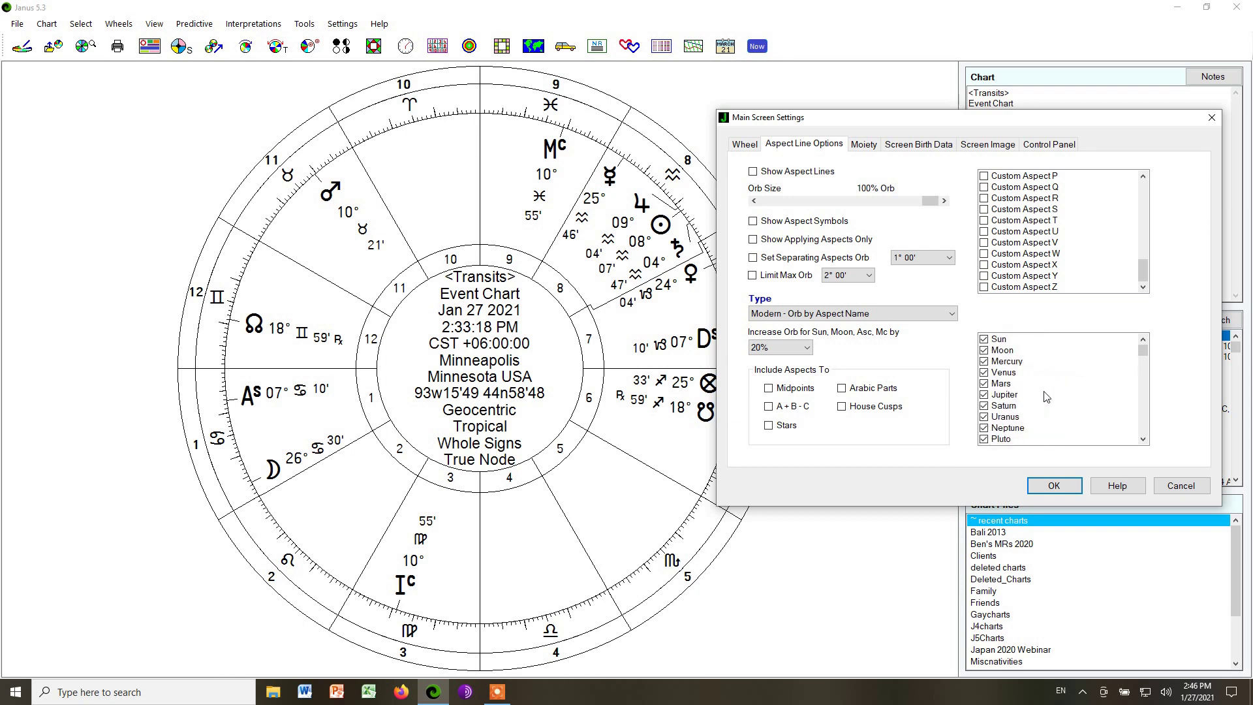
left_click(863, 146)
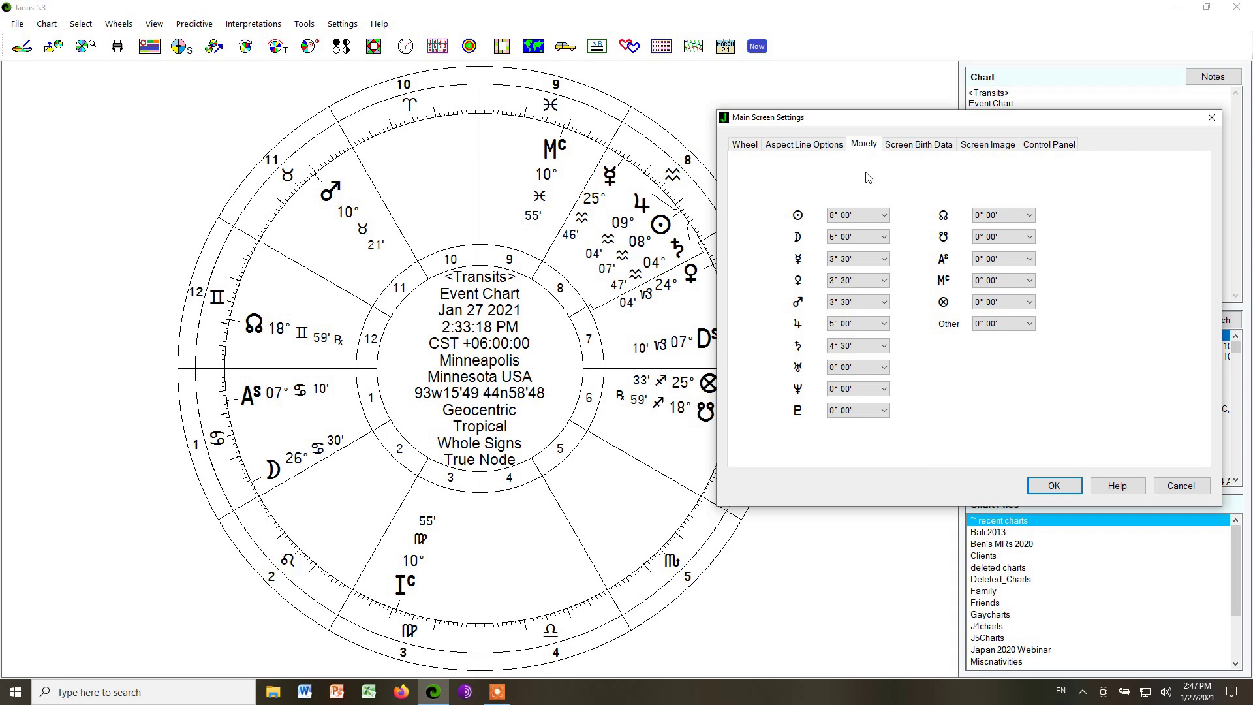
left_click(909, 148)
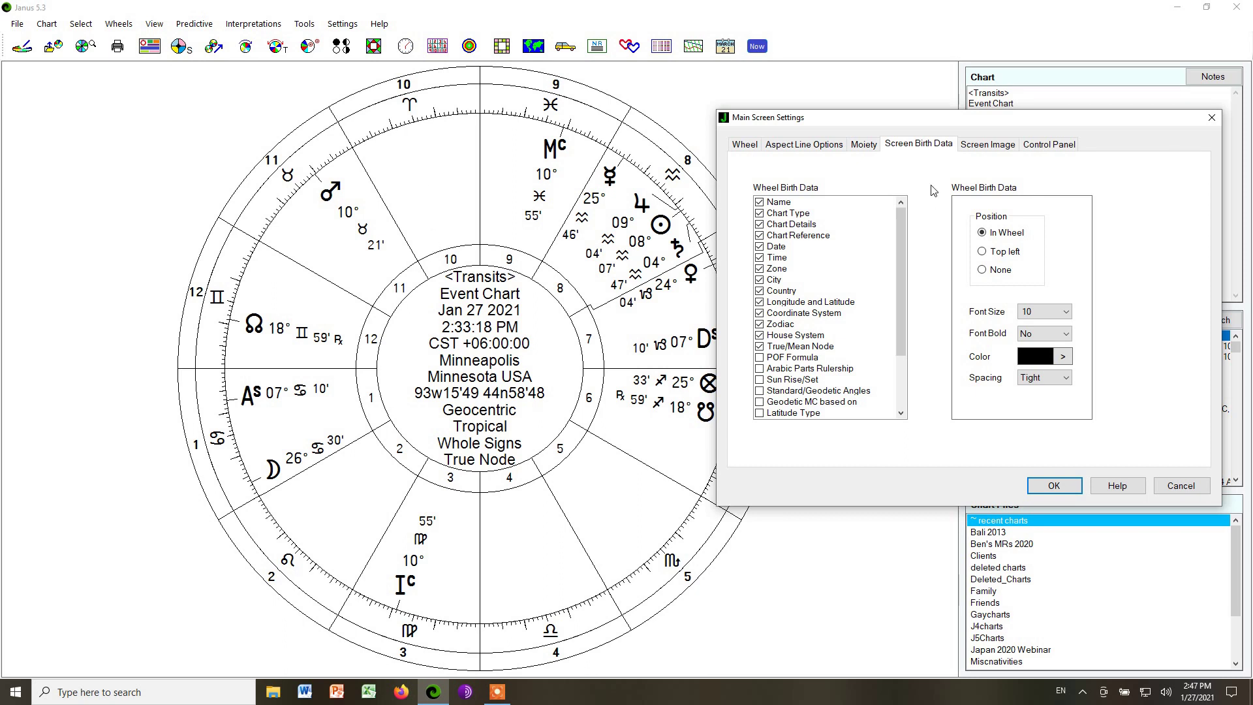
Try the Color and Shading foreground options for the screen image one at a time, turning each off again.
left_click(979, 147)
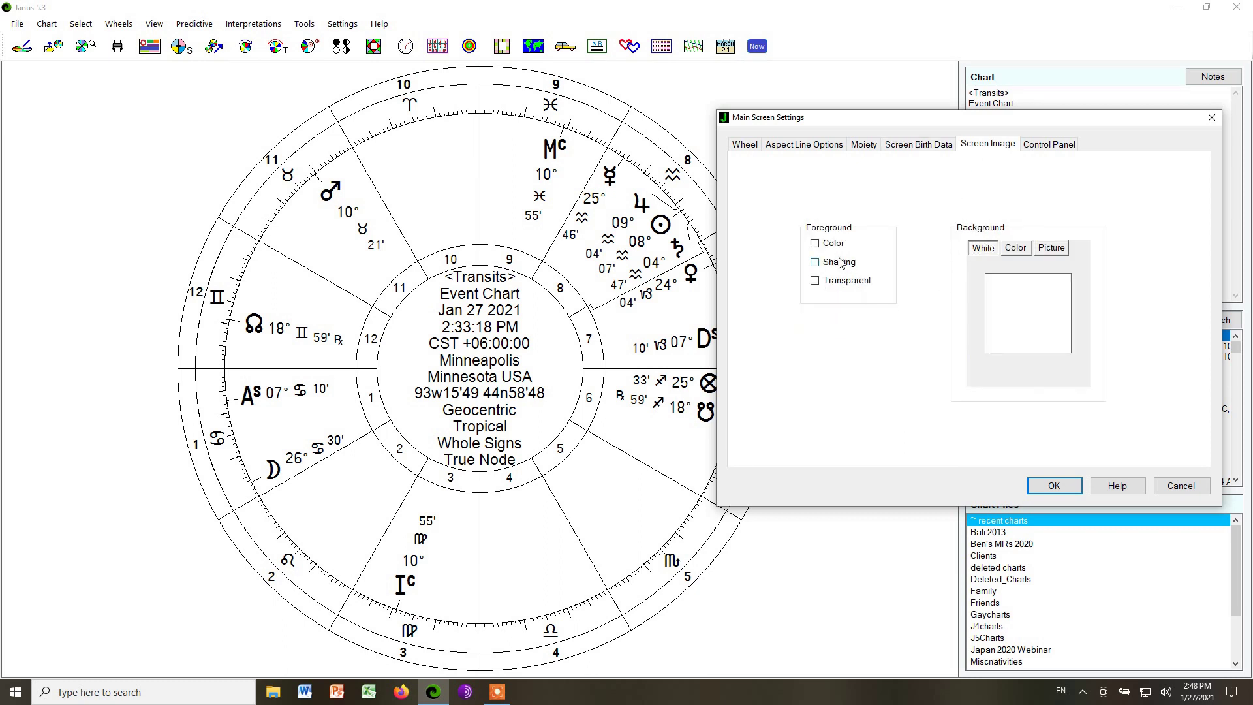
left_click(819, 246)
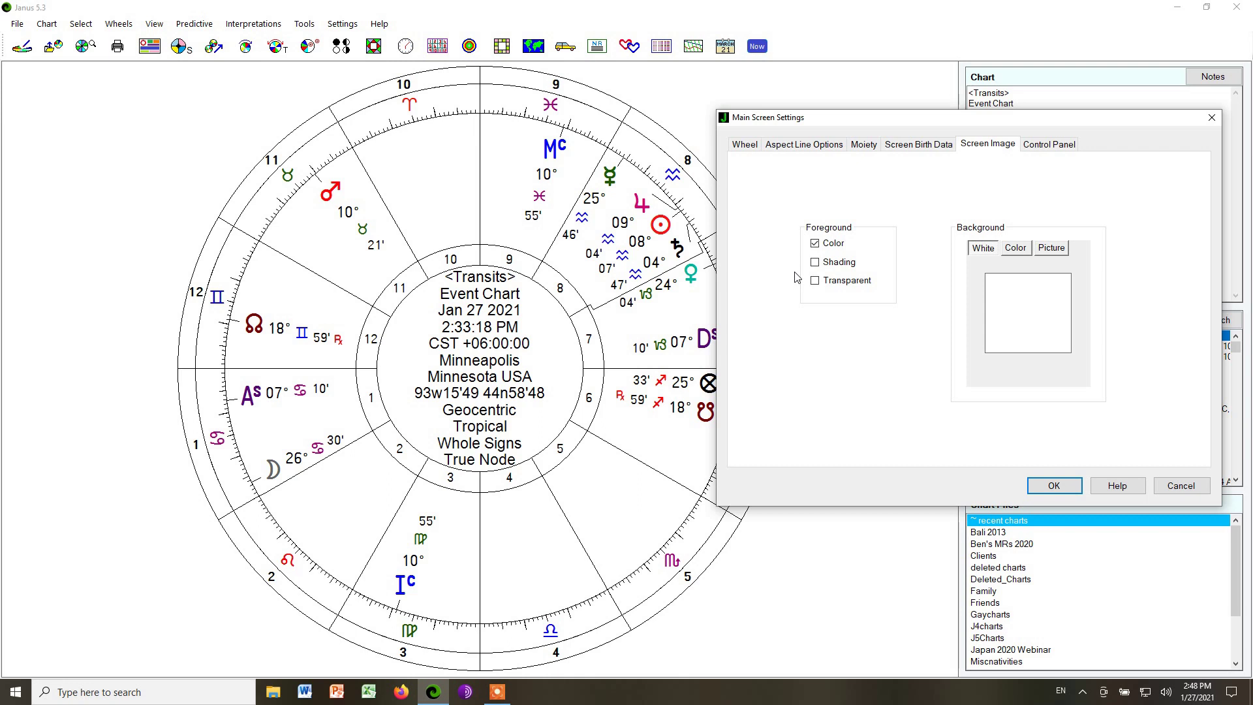
left_click(815, 245)
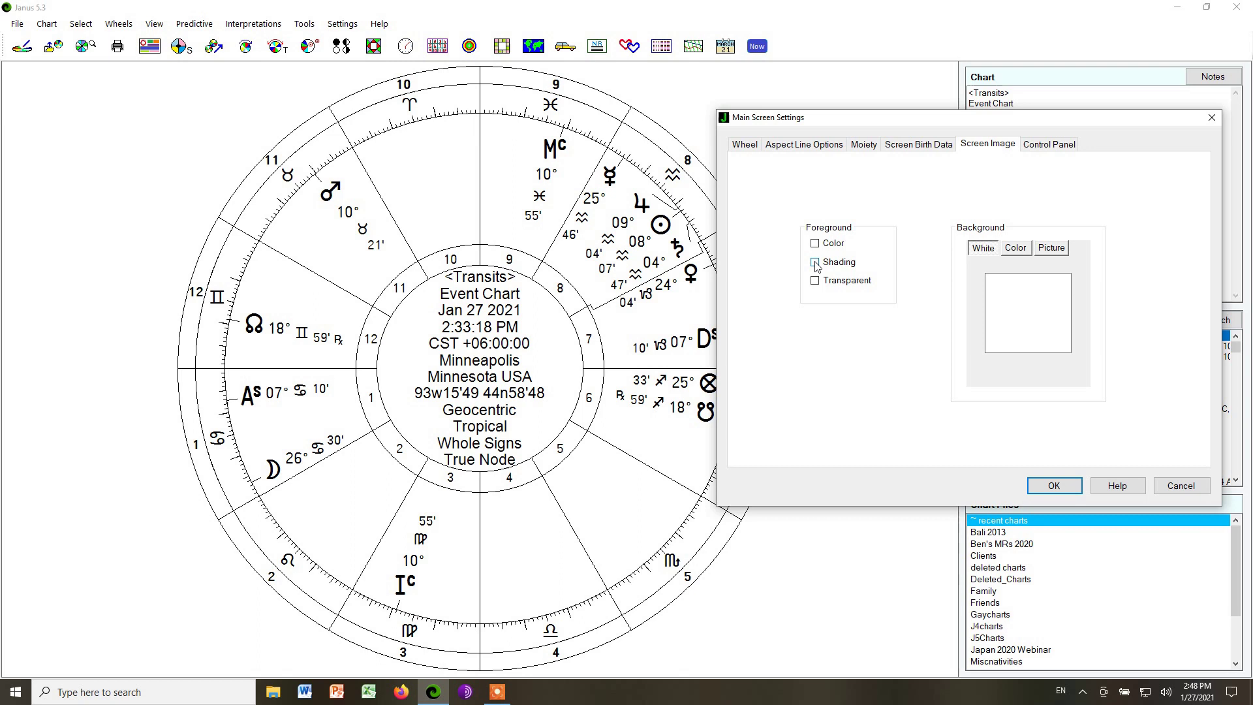
left_click(815, 263)
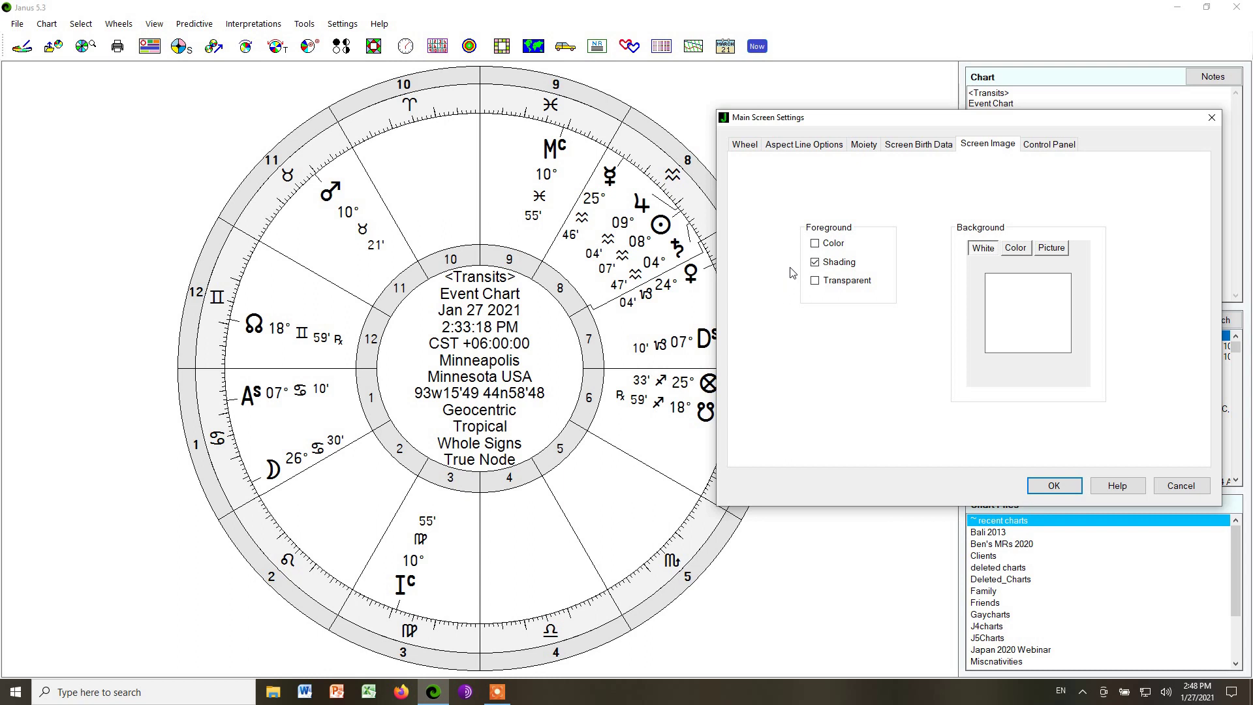
left_click(815, 262)
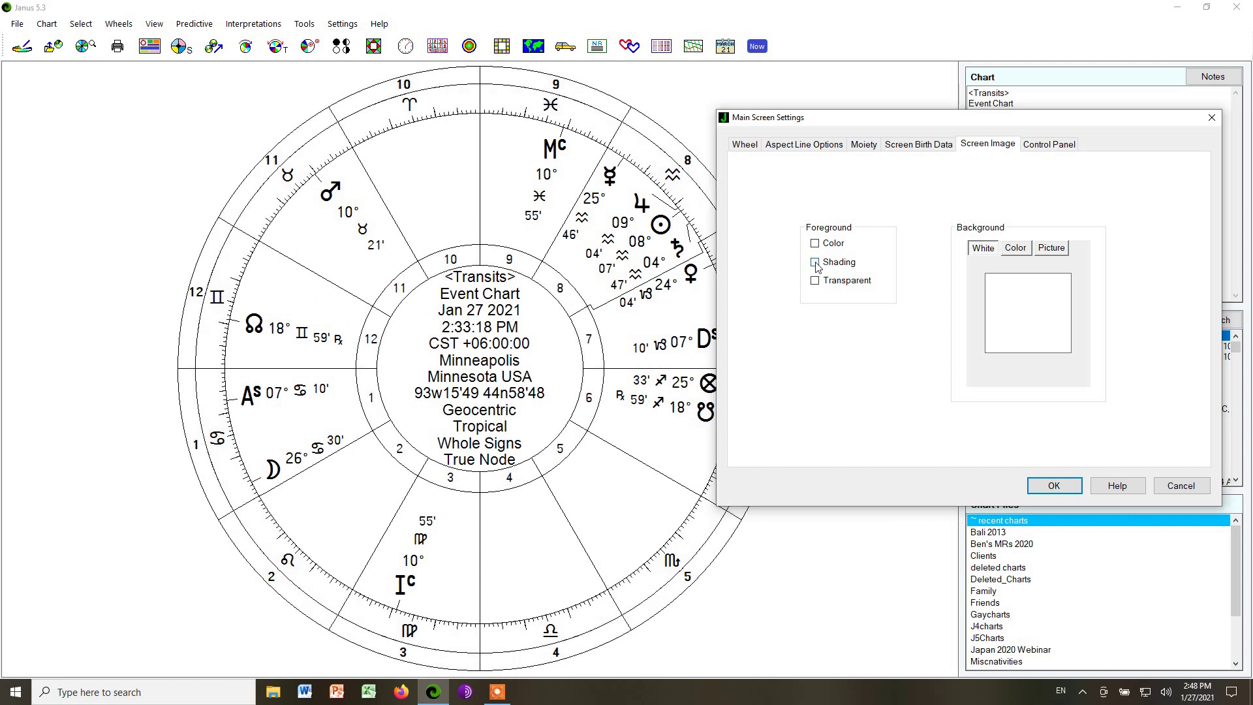
Try the Color and Picture backgrounds for the main screen and return the background to White.
left_click(1012, 255)
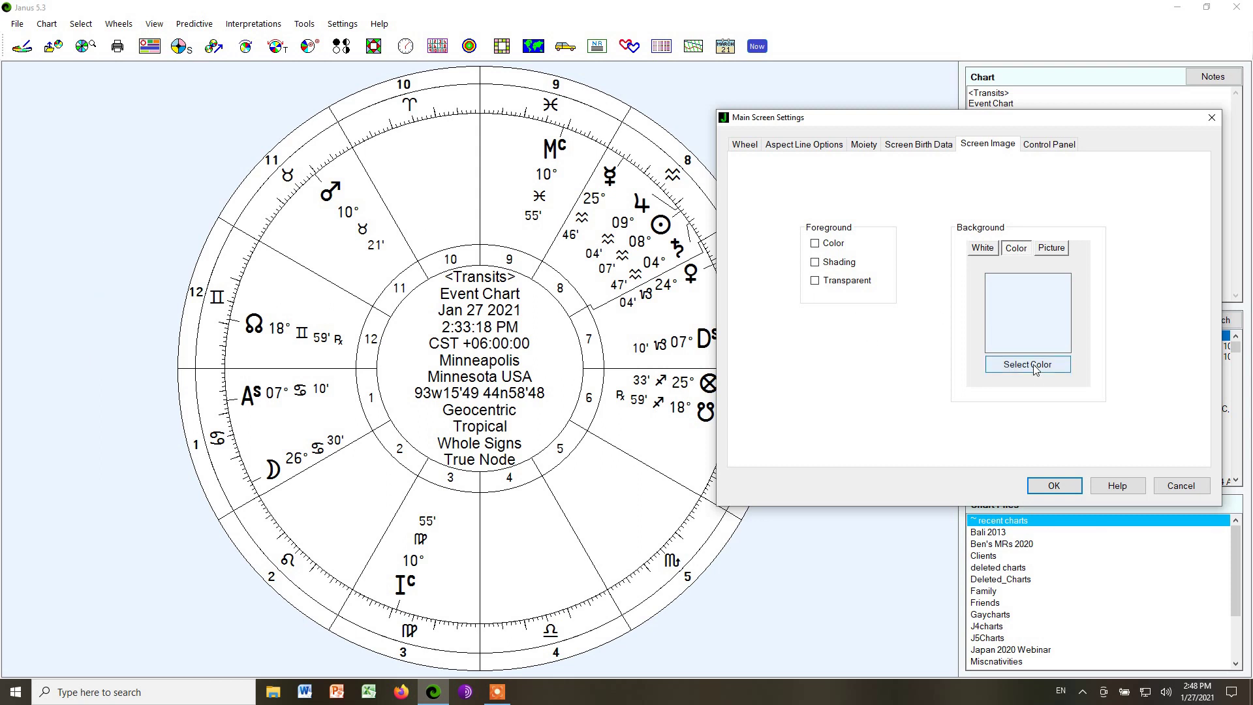
left_click(1050, 249)
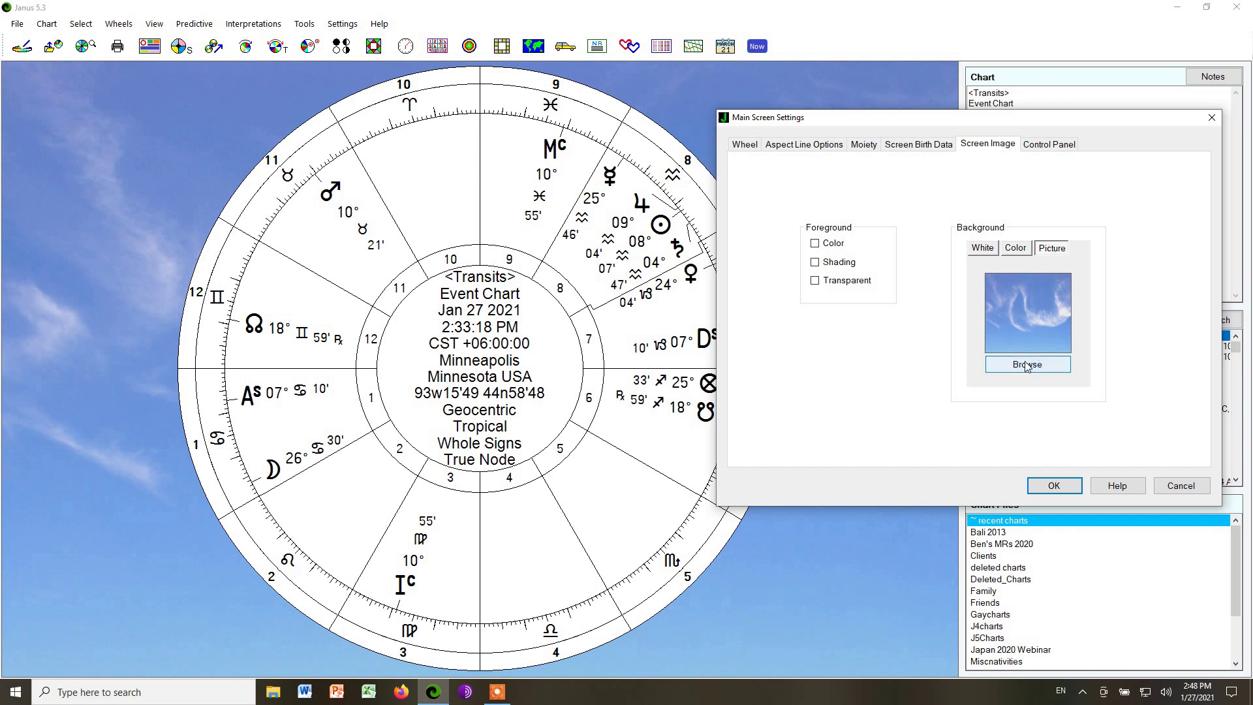
left_click(984, 250)
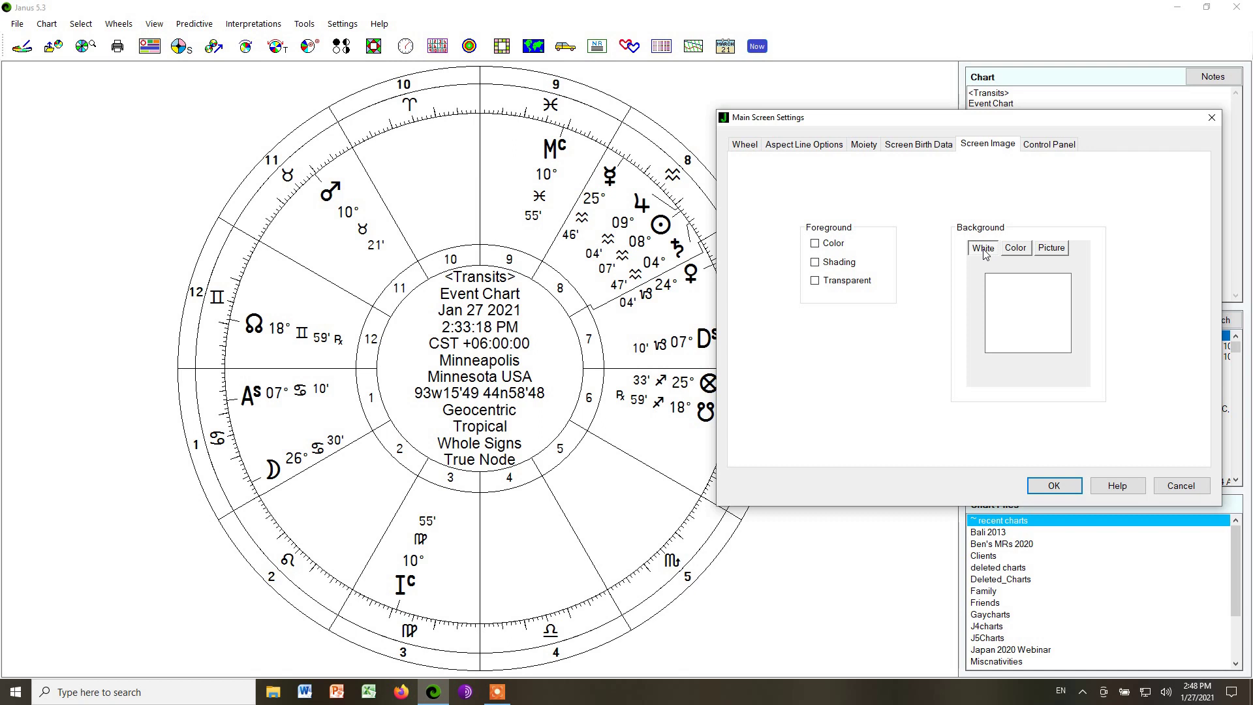
Review the order of the control panel objects beside the main screen and accept the main screen settings.
left_click(1038, 149)
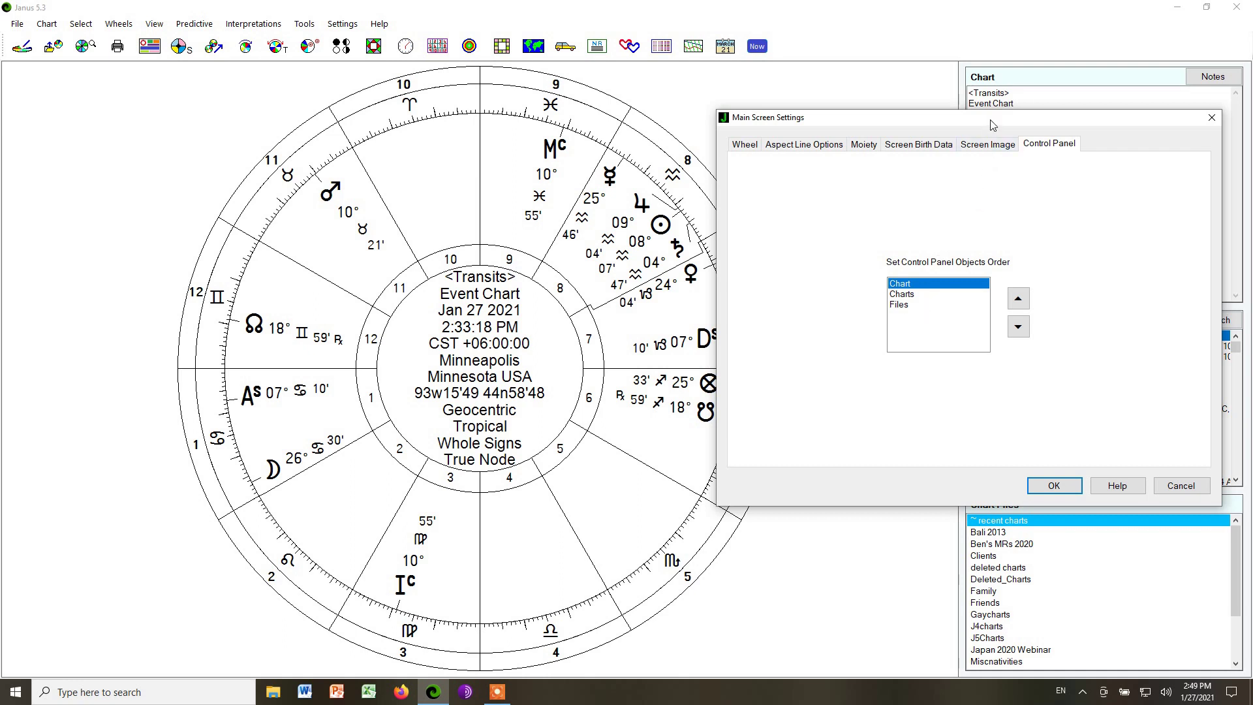
left_click_drag(991, 129, 550, 138)
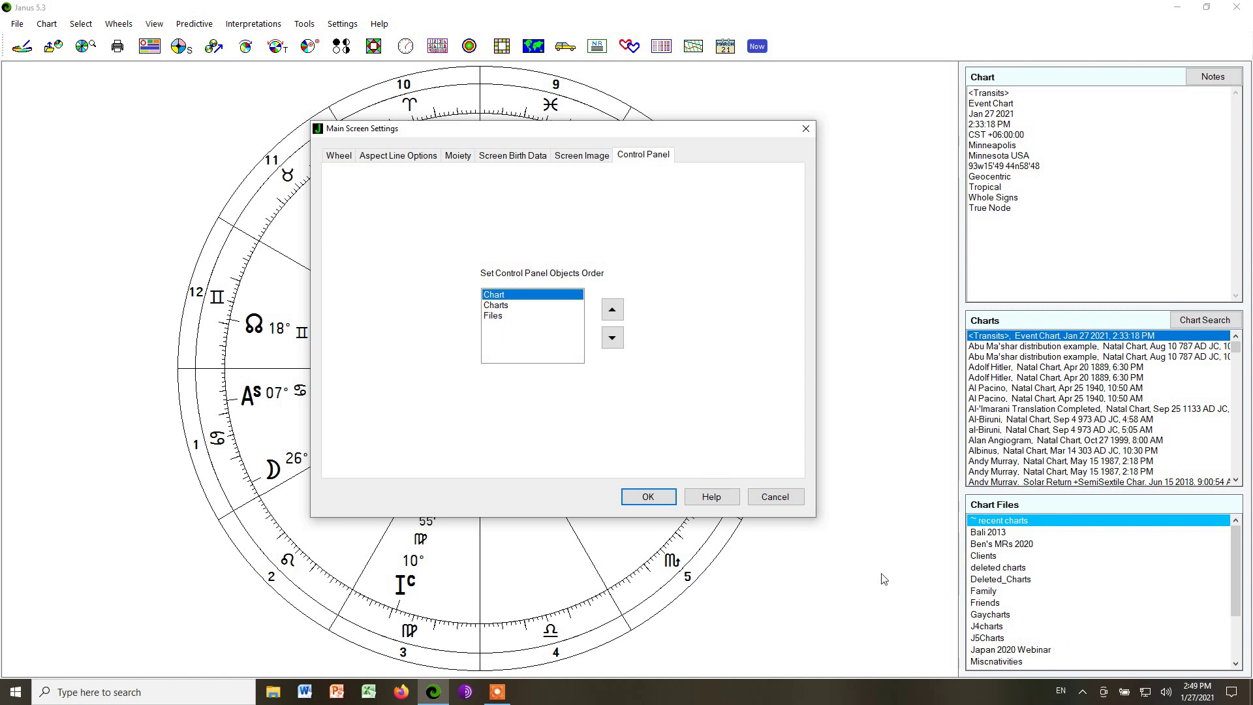
left_click_drag(572, 138, 861, 125)
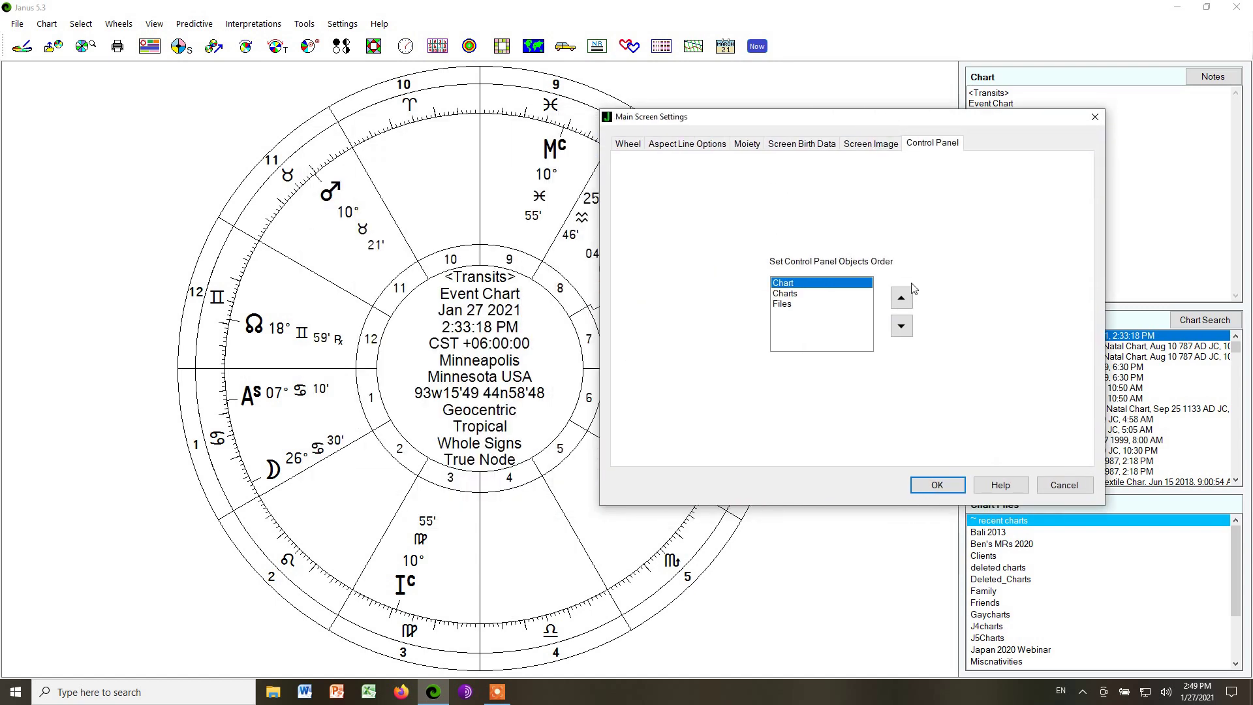
left_click(929, 485)
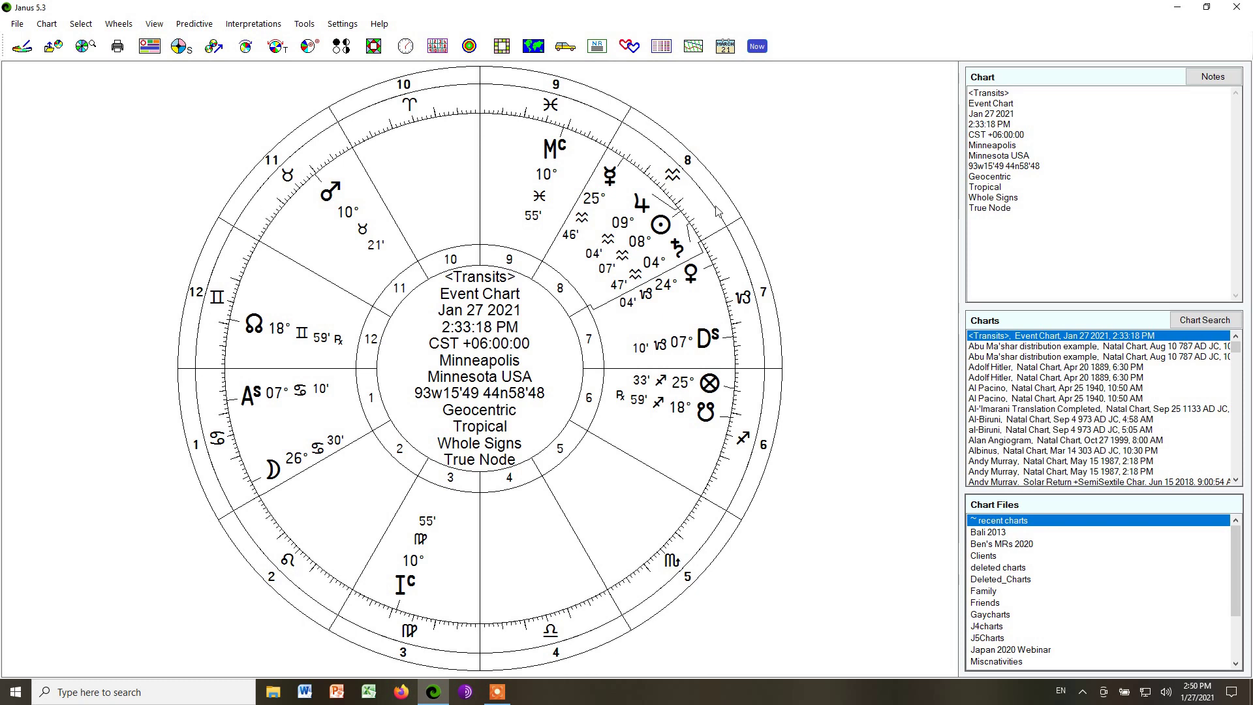
Try the Zodiac.psw design of the Proportional wheel on the current chart from the wheel style settings.
right_click(833, 158)
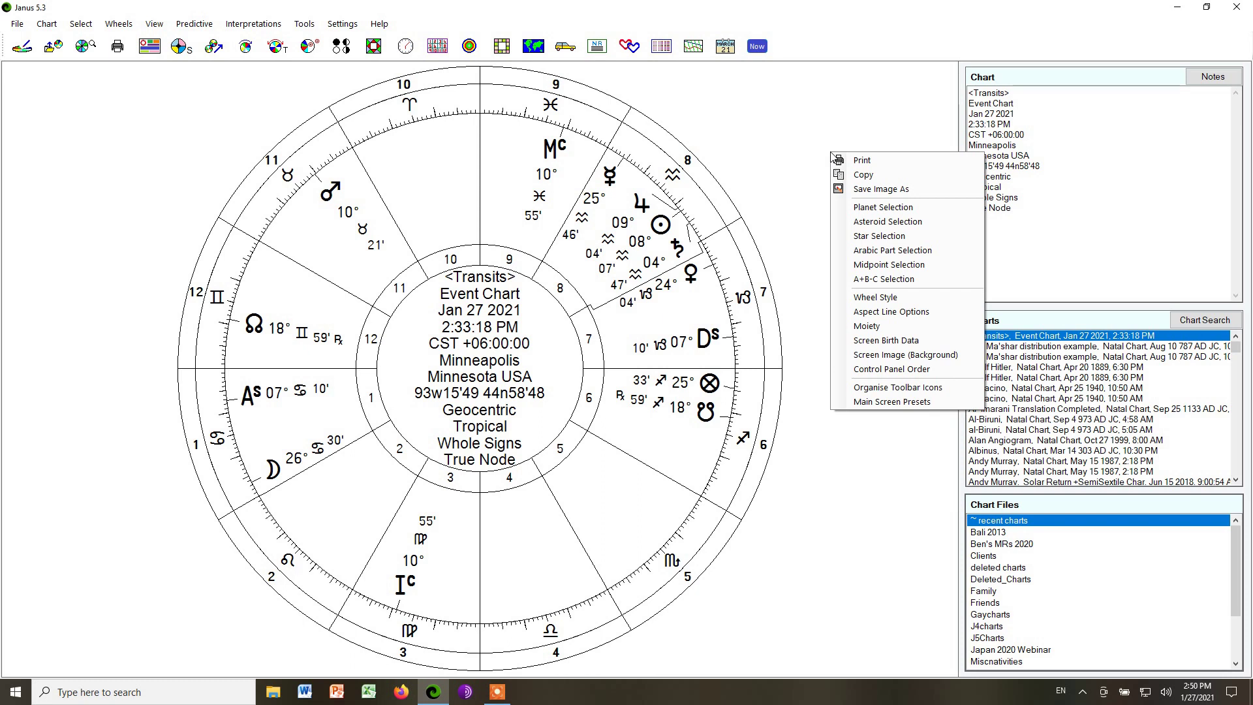
left_click(903, 296)
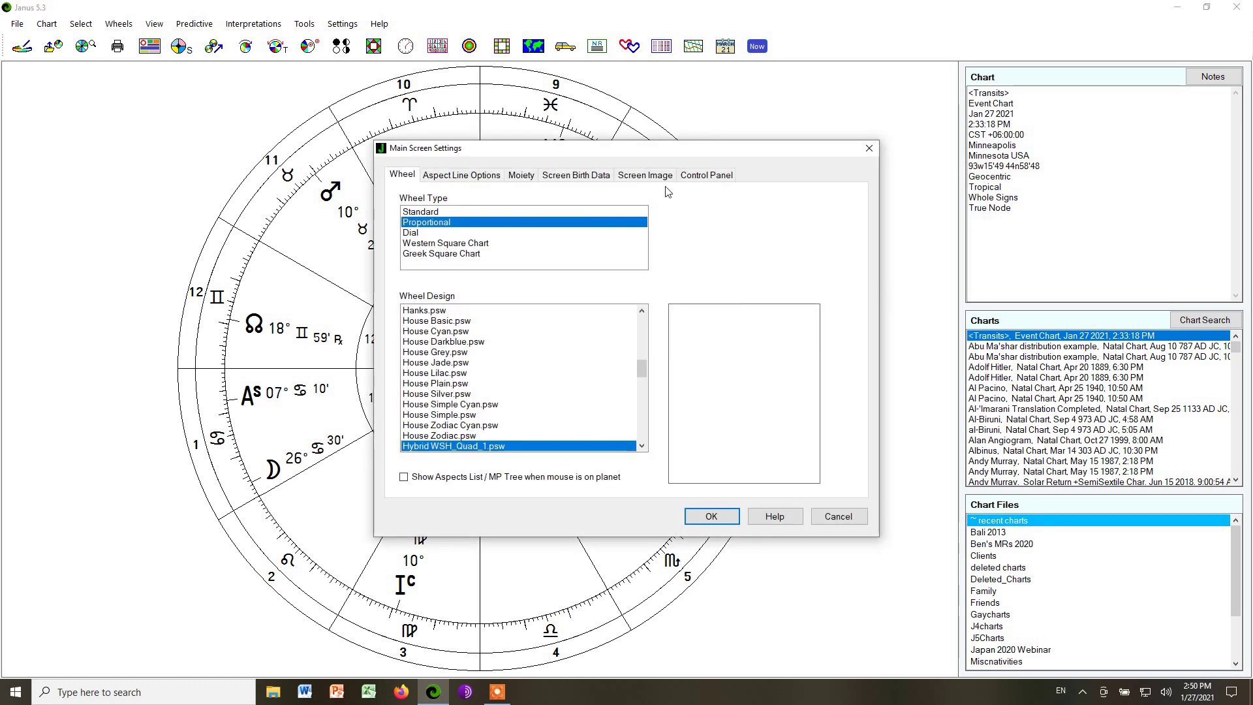
left_click_drag(620, 150, 1013, 111)
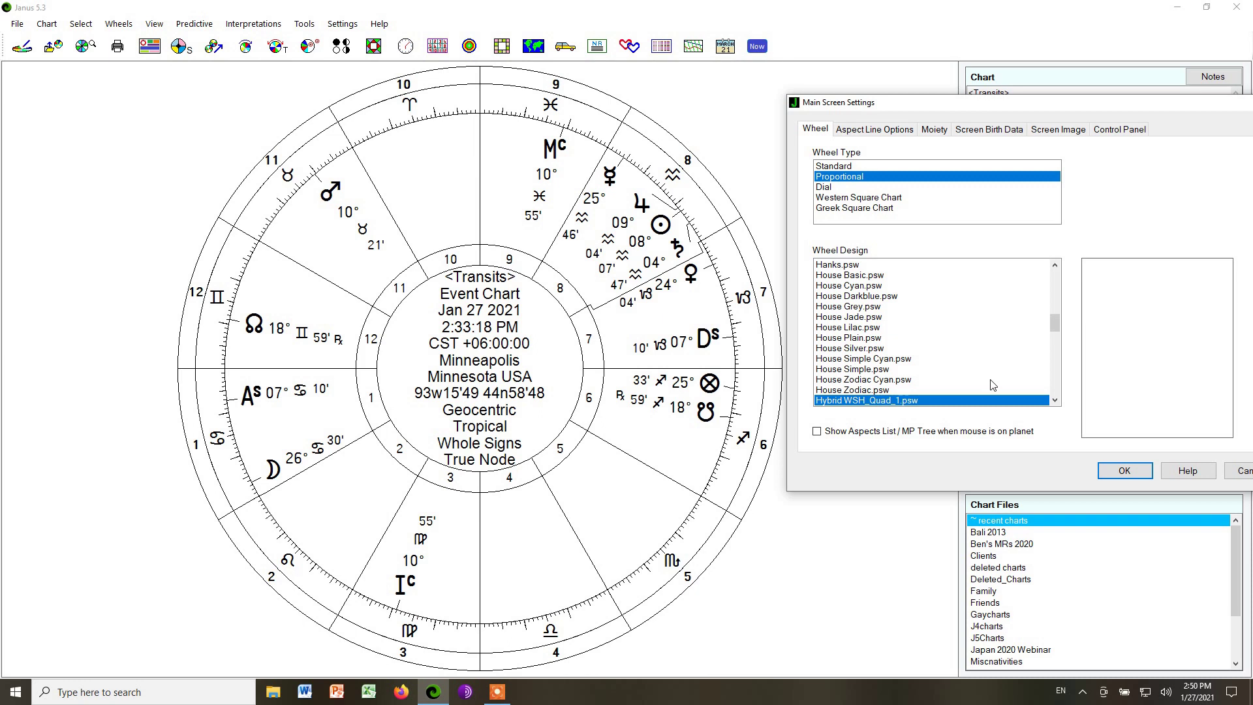
left_click_drag(1054, 322, 1058, 387)
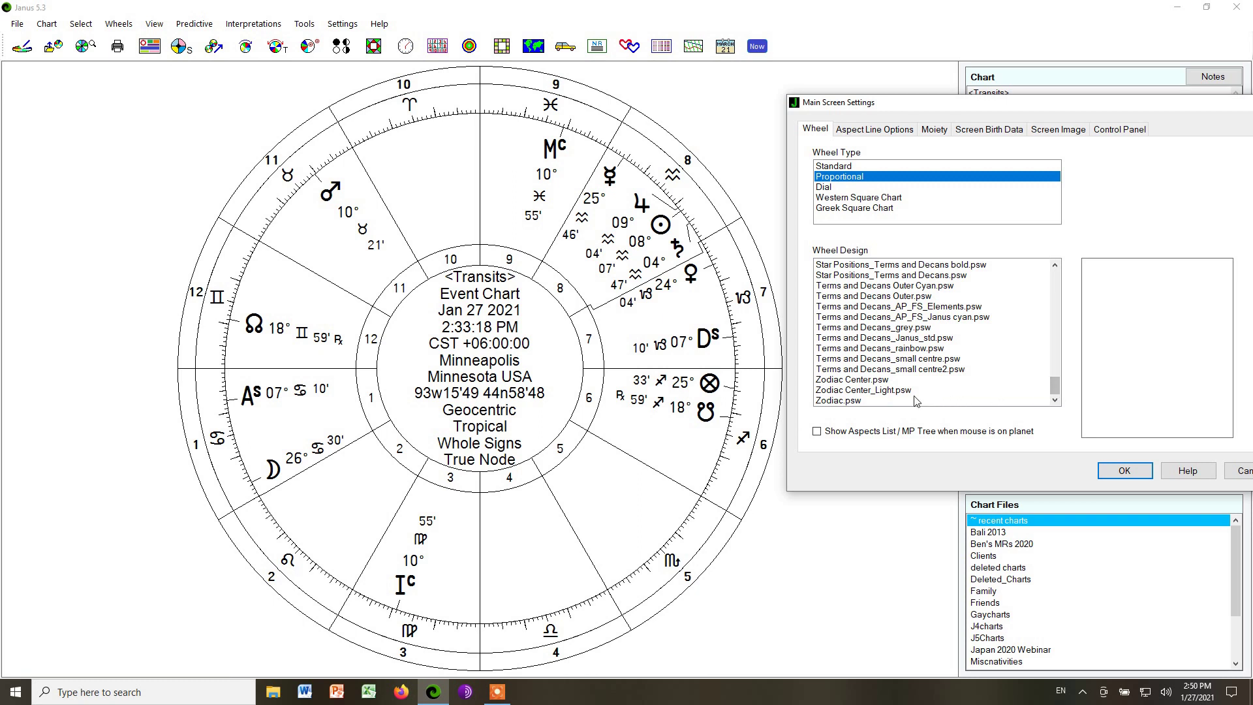
left_click(837, 401)
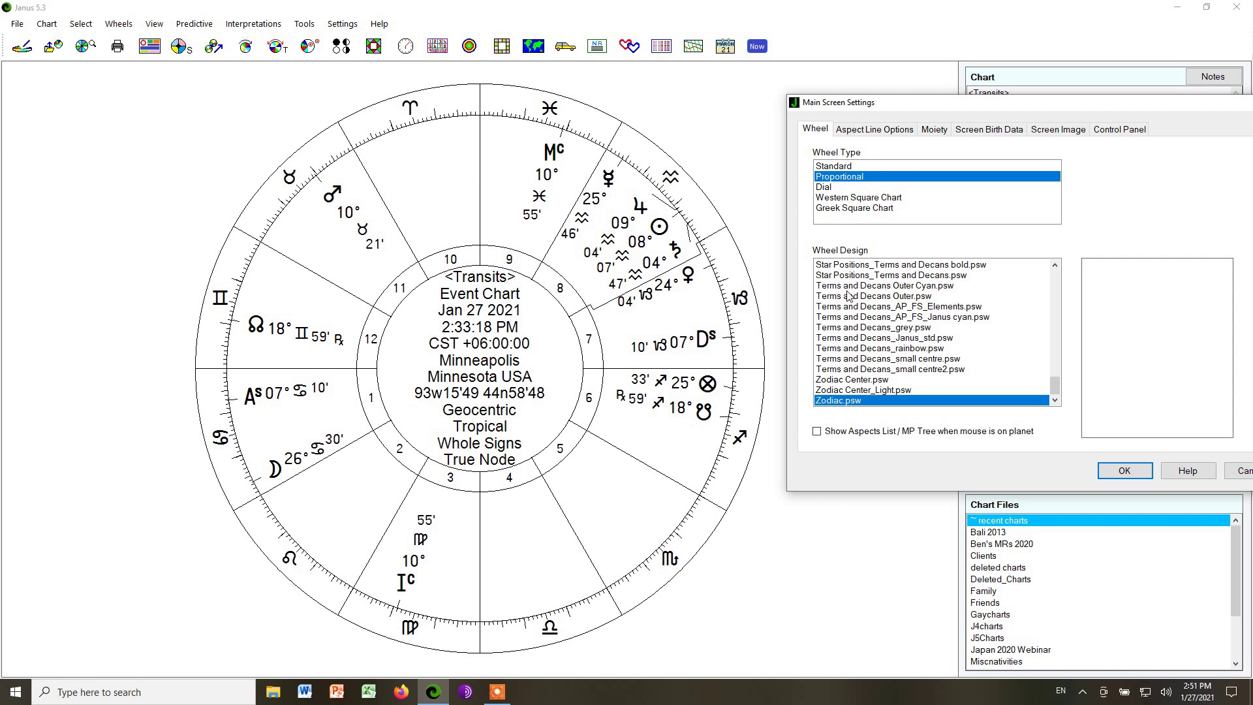
Try the Terms and Decans_grey.psw wheel design on the chart.
scroll(908, 351, "up", 1)
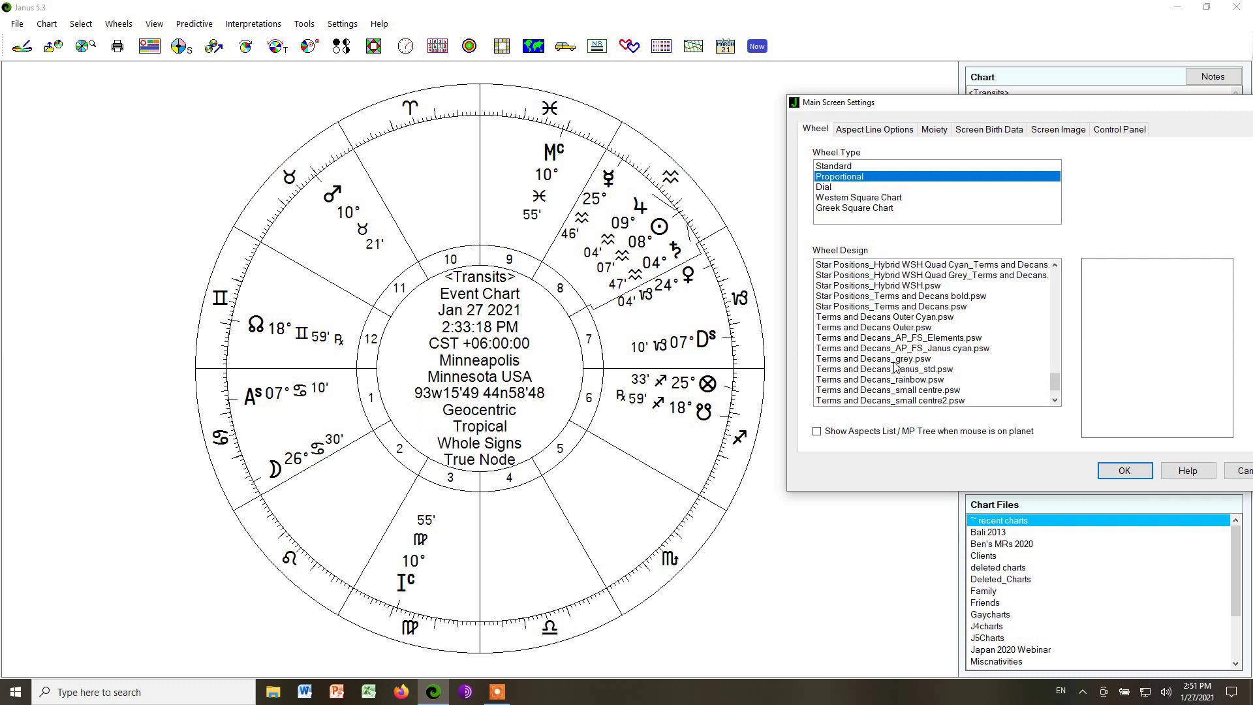
scroll(898, 362, "up", 1)
scroll(886, 374, "up", 3)
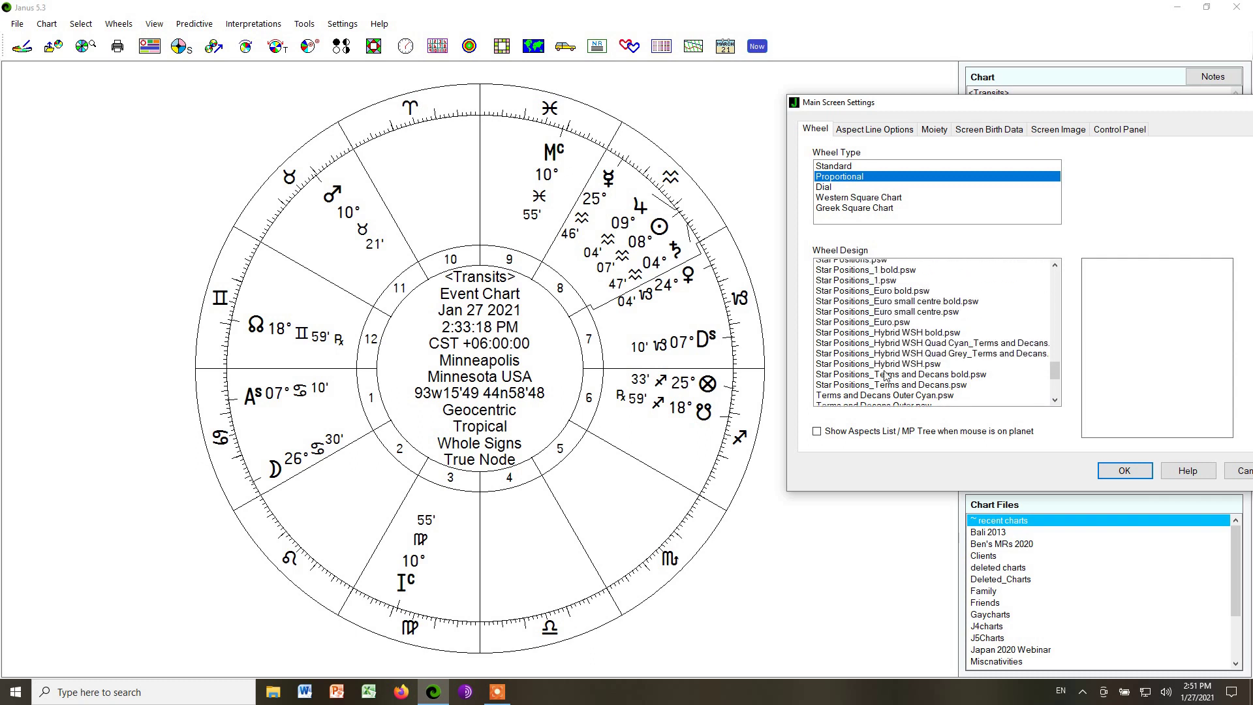
scroll(885, 374, "down", 2)
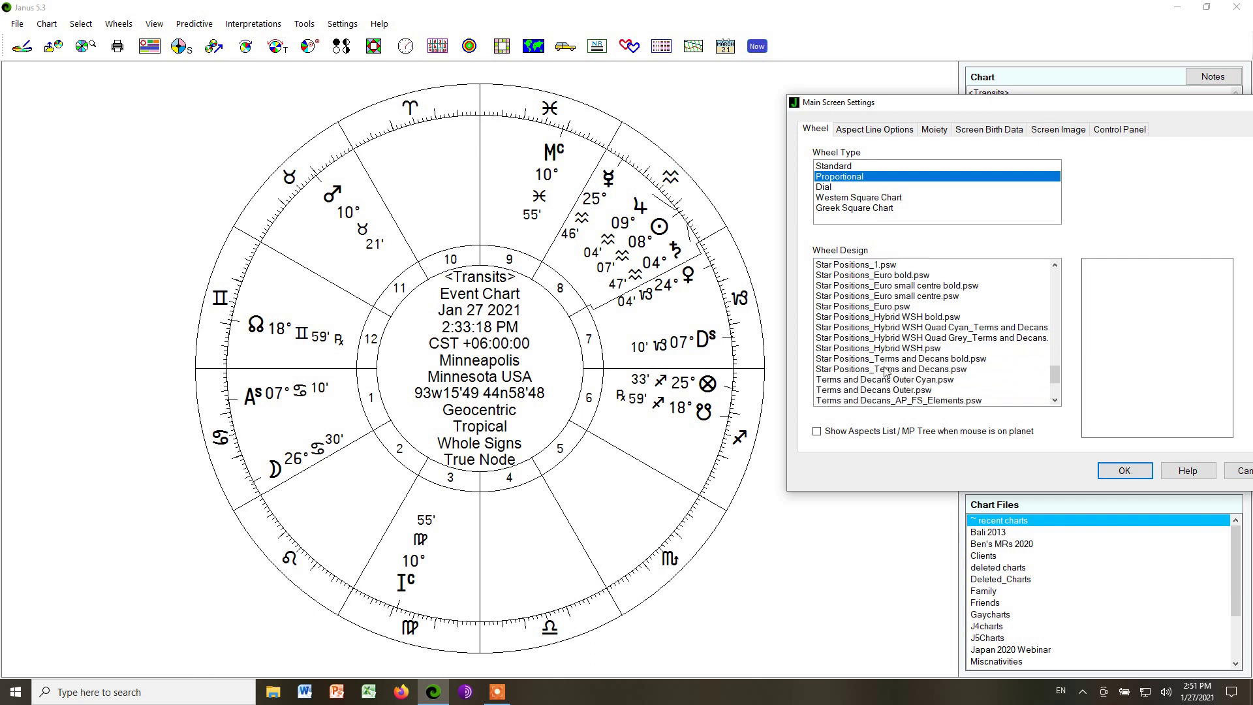
scroll(885, 372, "down", 1)
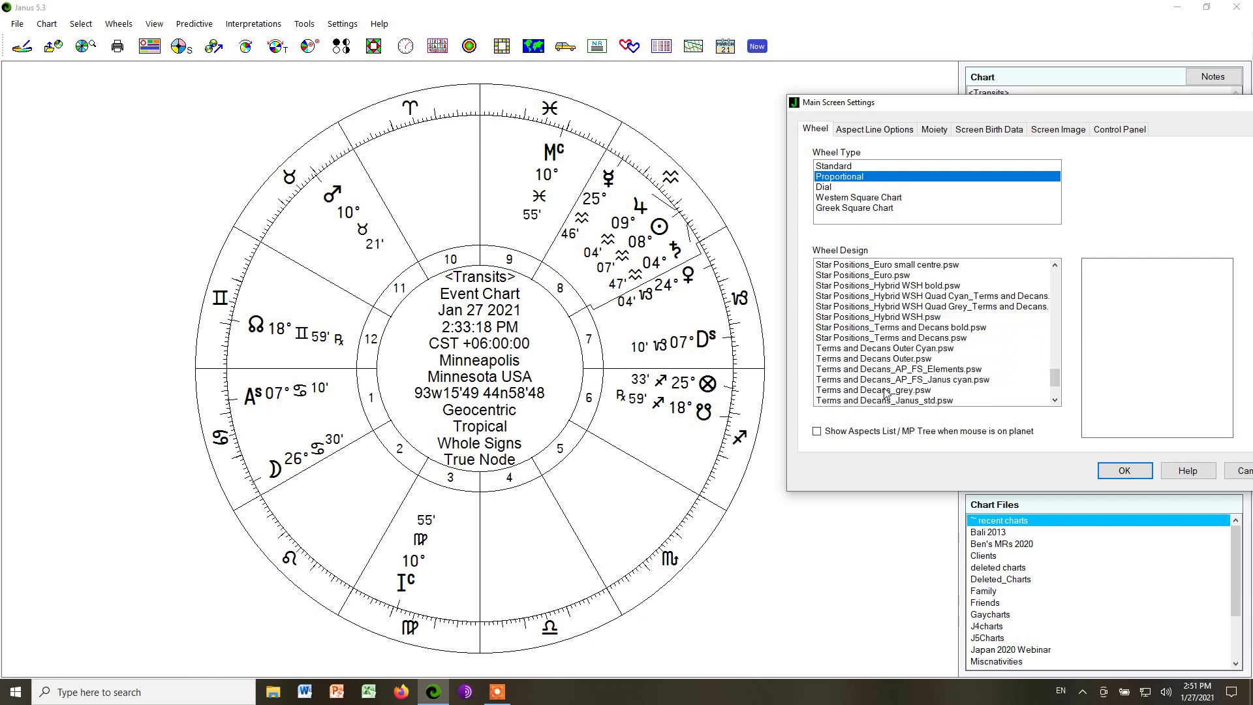
left_click(886, 391)
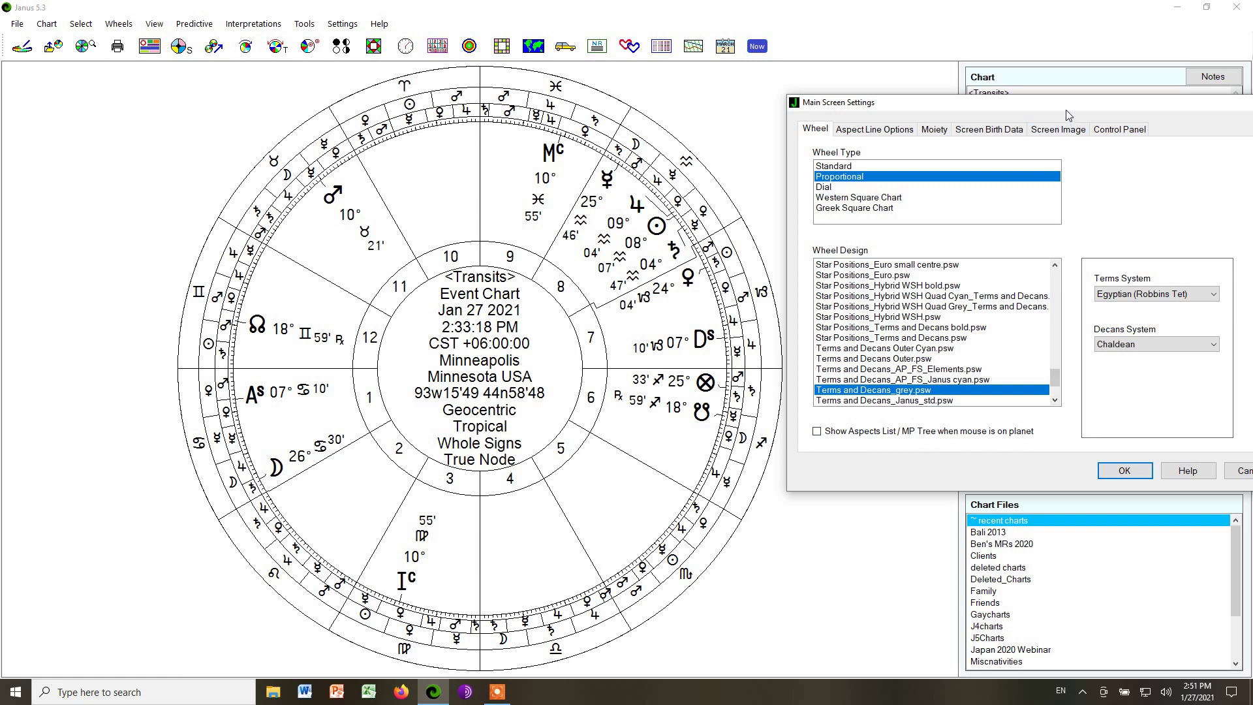
Review the available Terms System and Decans System options for the selected wheel design, keeping the current choices.
left_click_drag(1066, 109, 1037, 113)
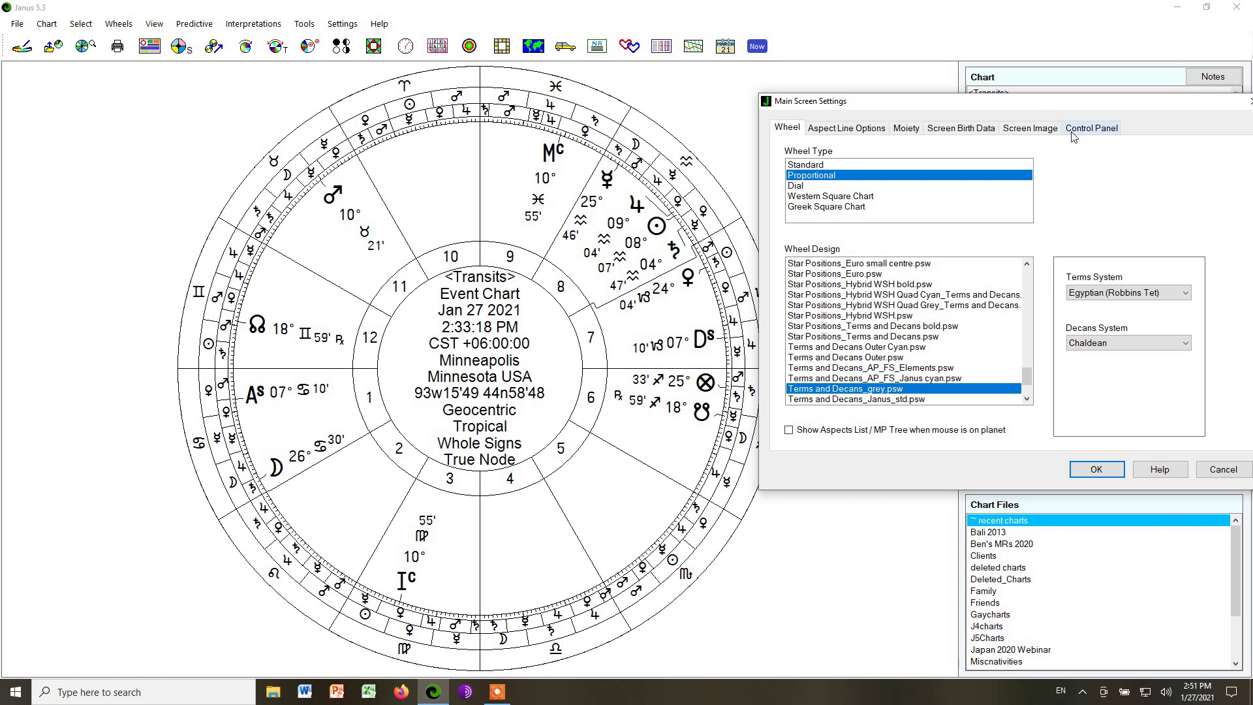
left_click(1188, 293)
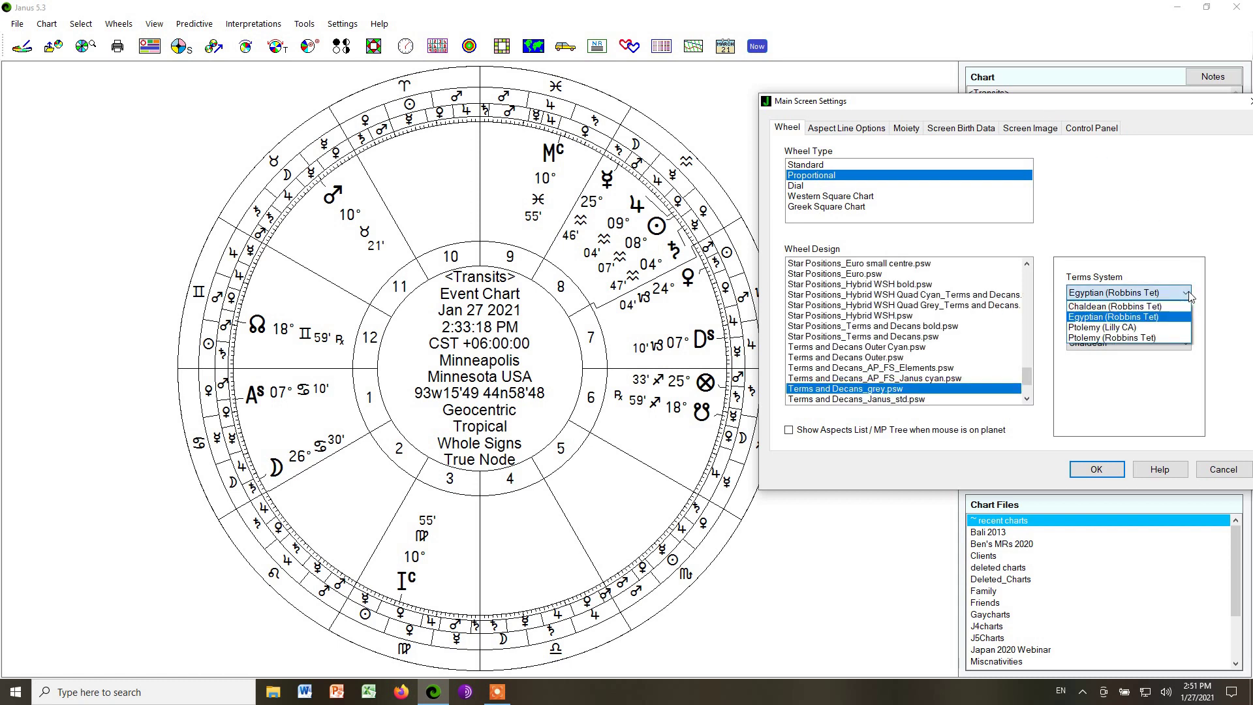
left_click(1203, 301)
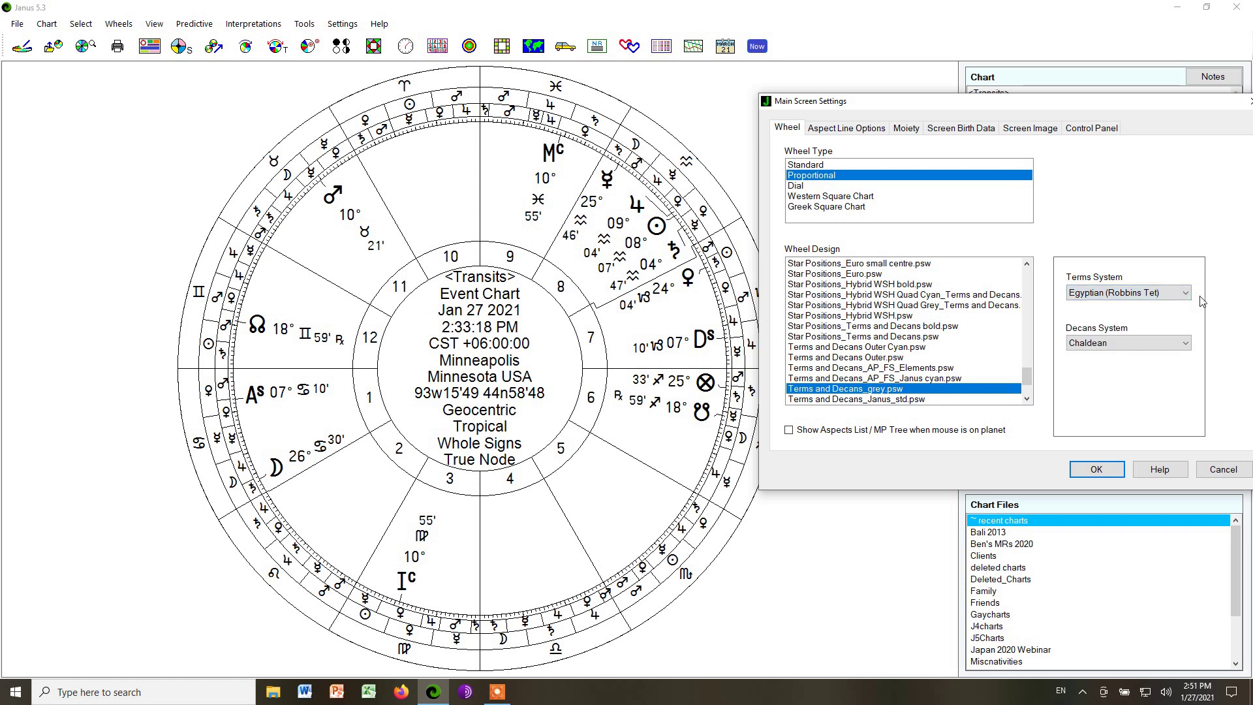
left_click(1192, 350)
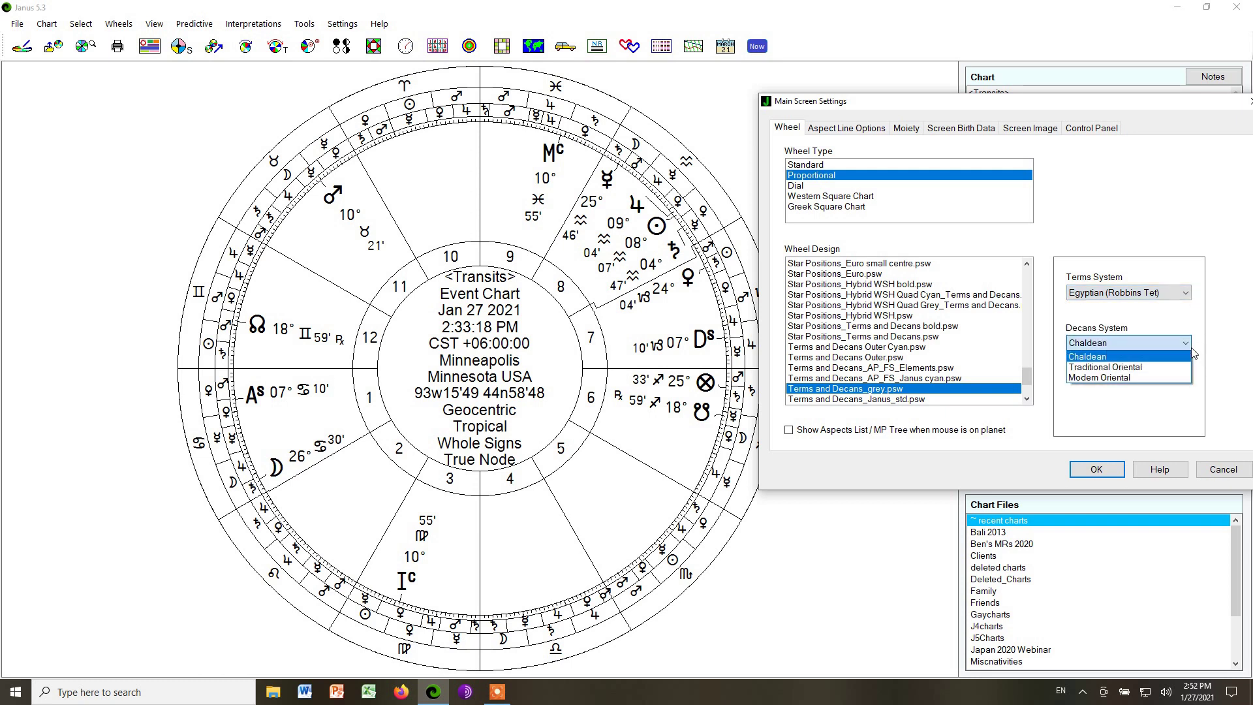
left_click(1202, 356)
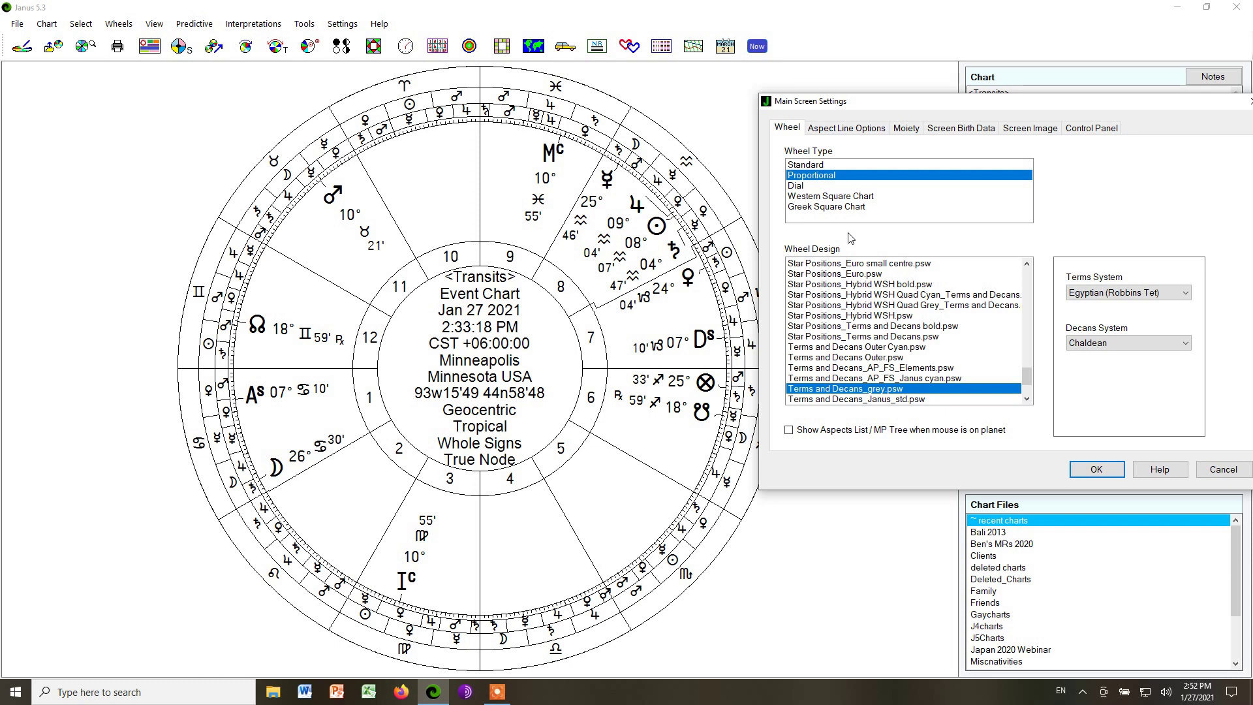
Try the Western Square Chart wheel type with the Mdvl squ.wsq design and discard the wheel changes.
left_click(807, 198)
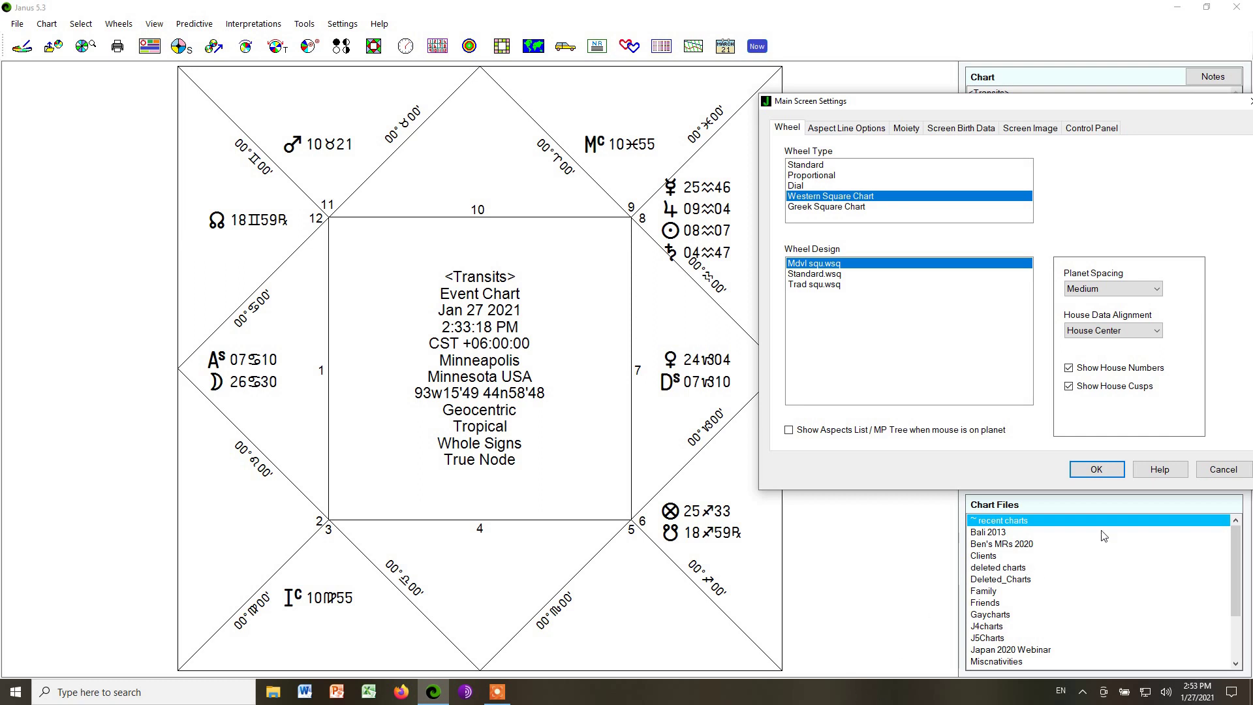
left_click(1211, 470)
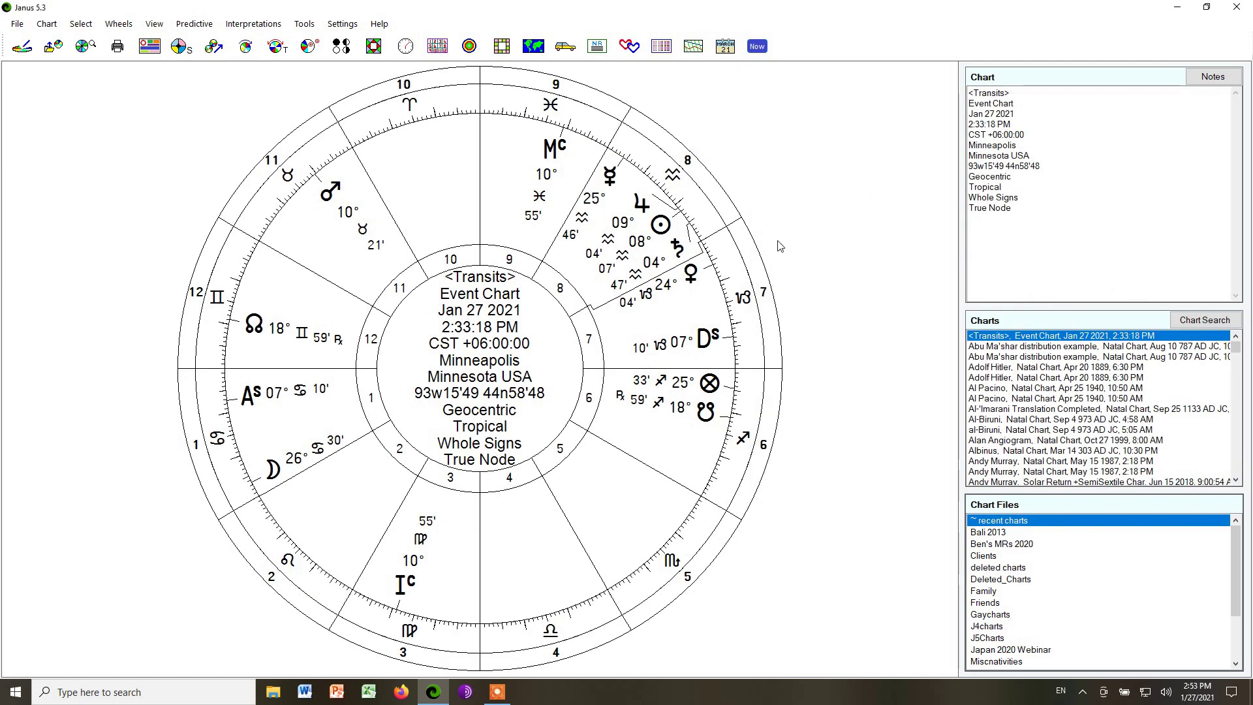
Cast a new natal chart from the prefilled Transits data using the Alchabitius Semi-Arc house system.
left_click(47, 23)
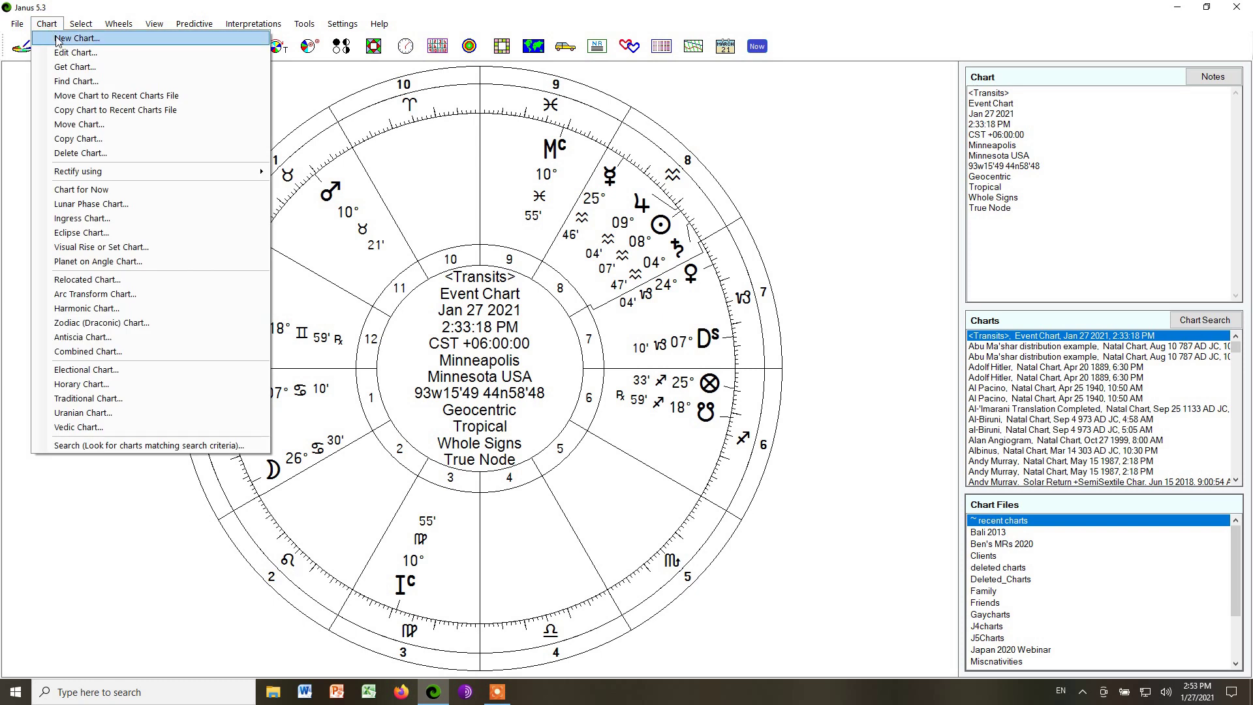
left_click(57, 38)
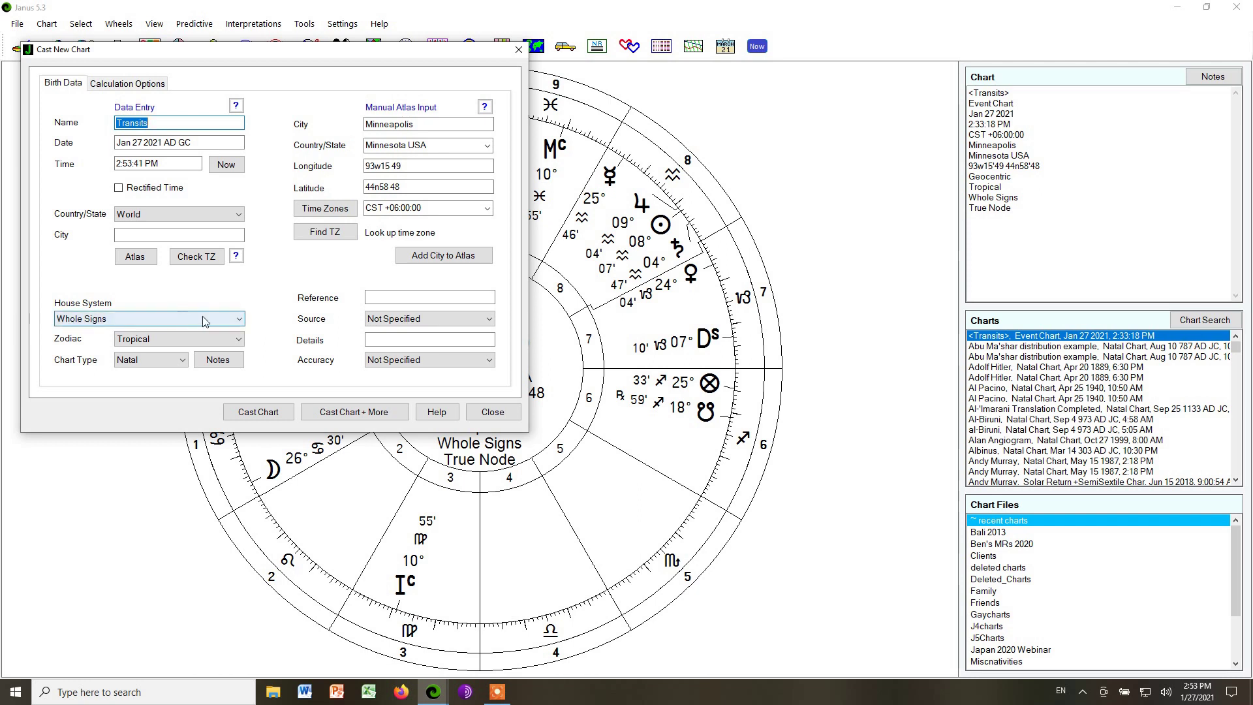
left_click(241, 318)
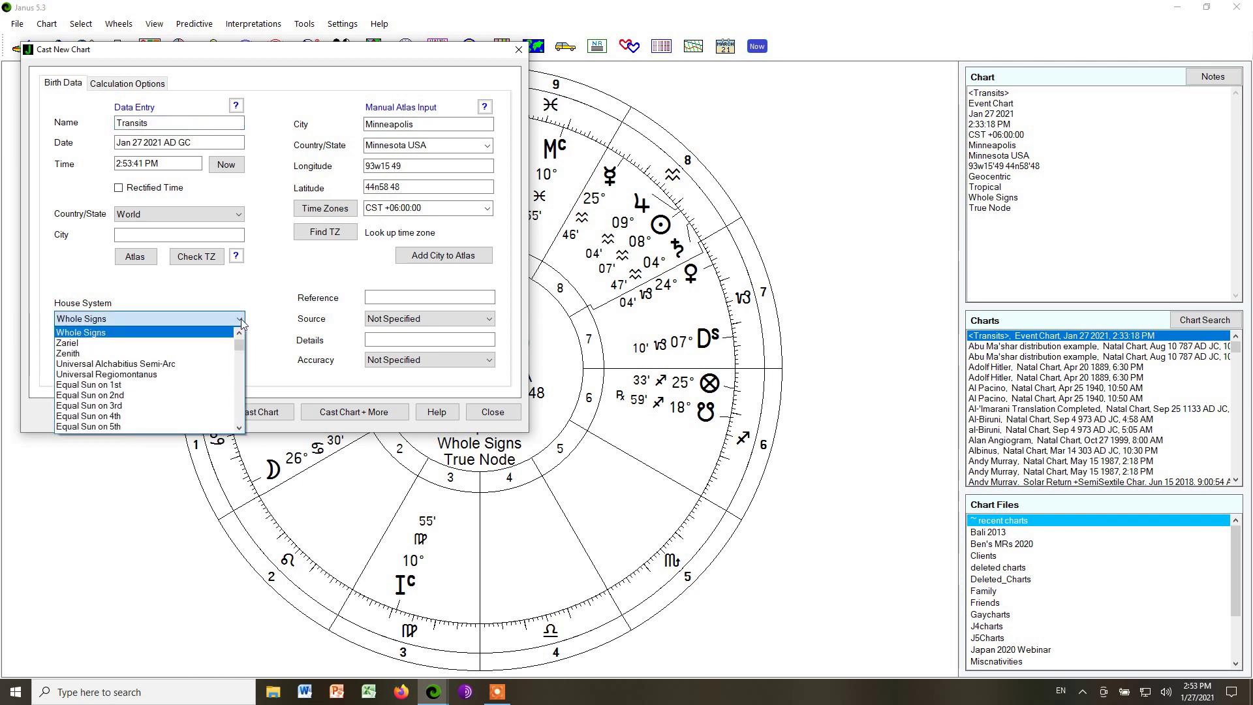
scroll(229, 346, "up", 5)
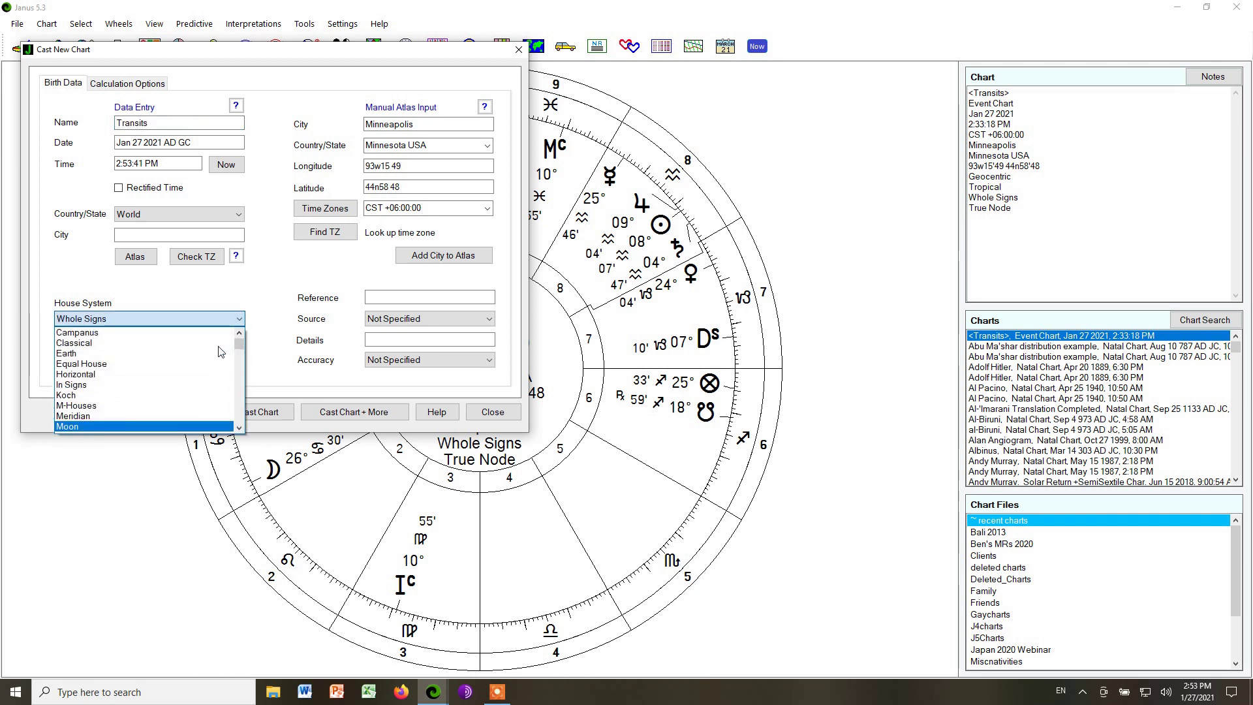
scroll(219, 353, "up", 2)
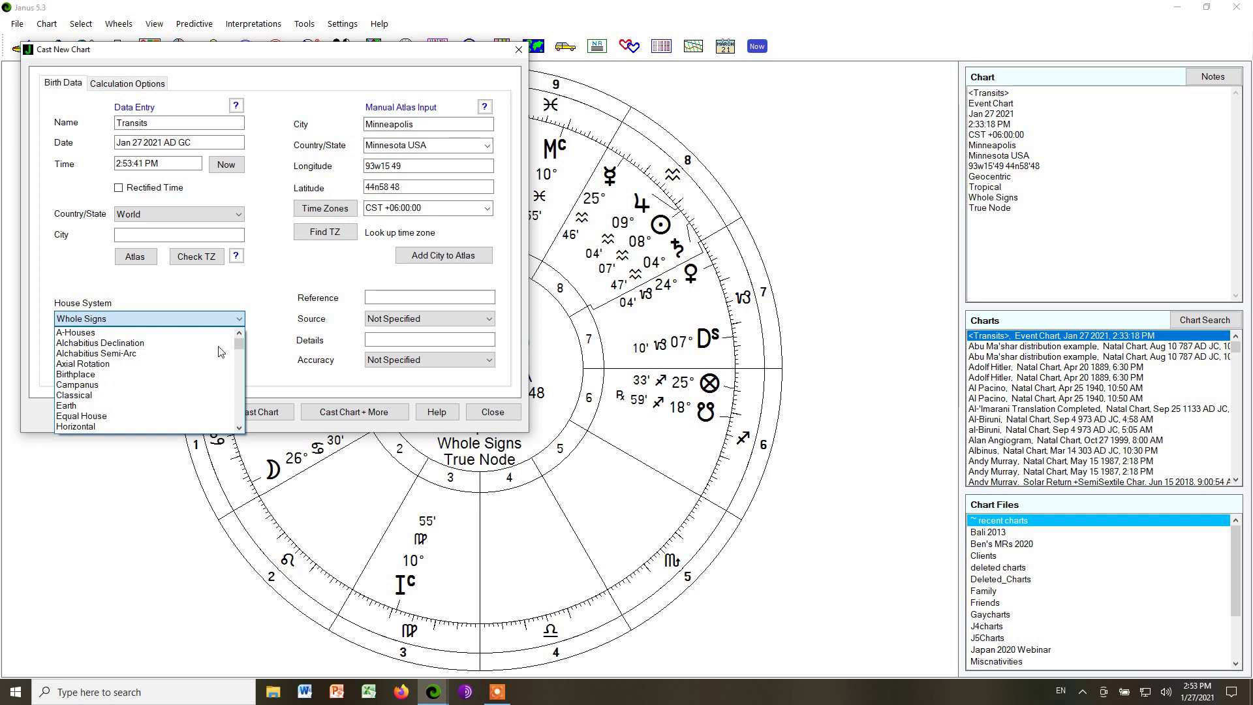
left_click(178, 353)
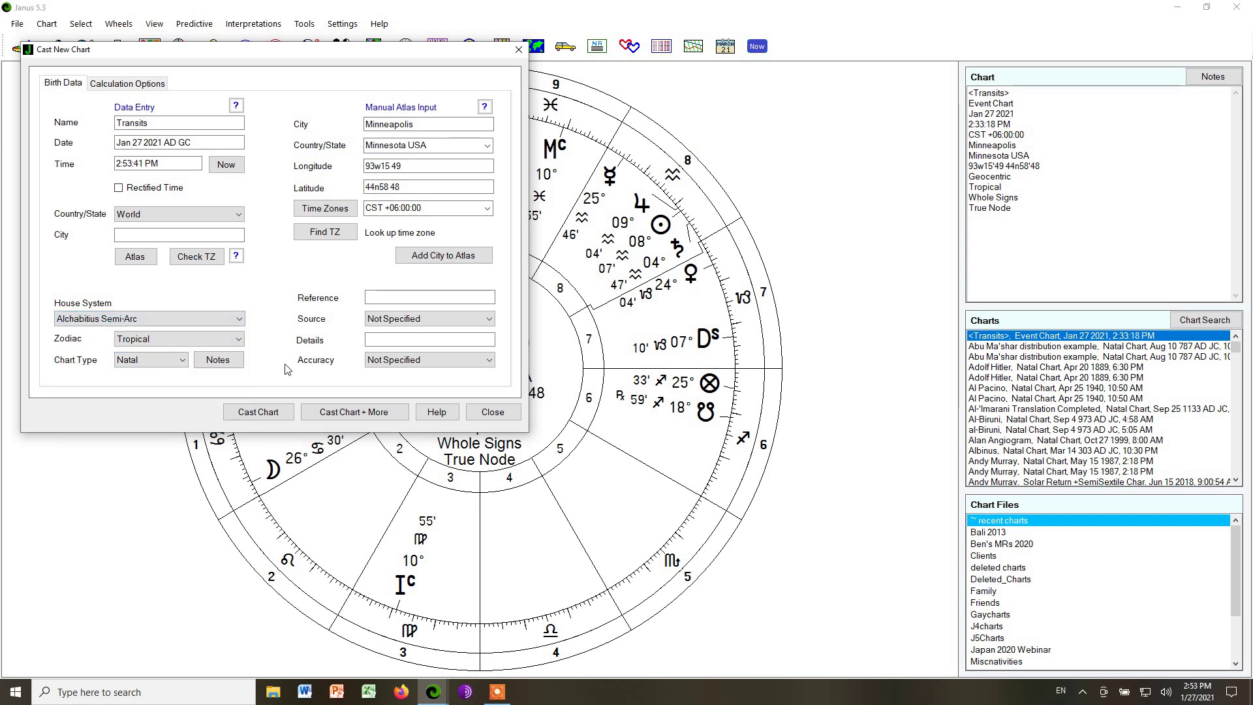
left_click(264, 413)
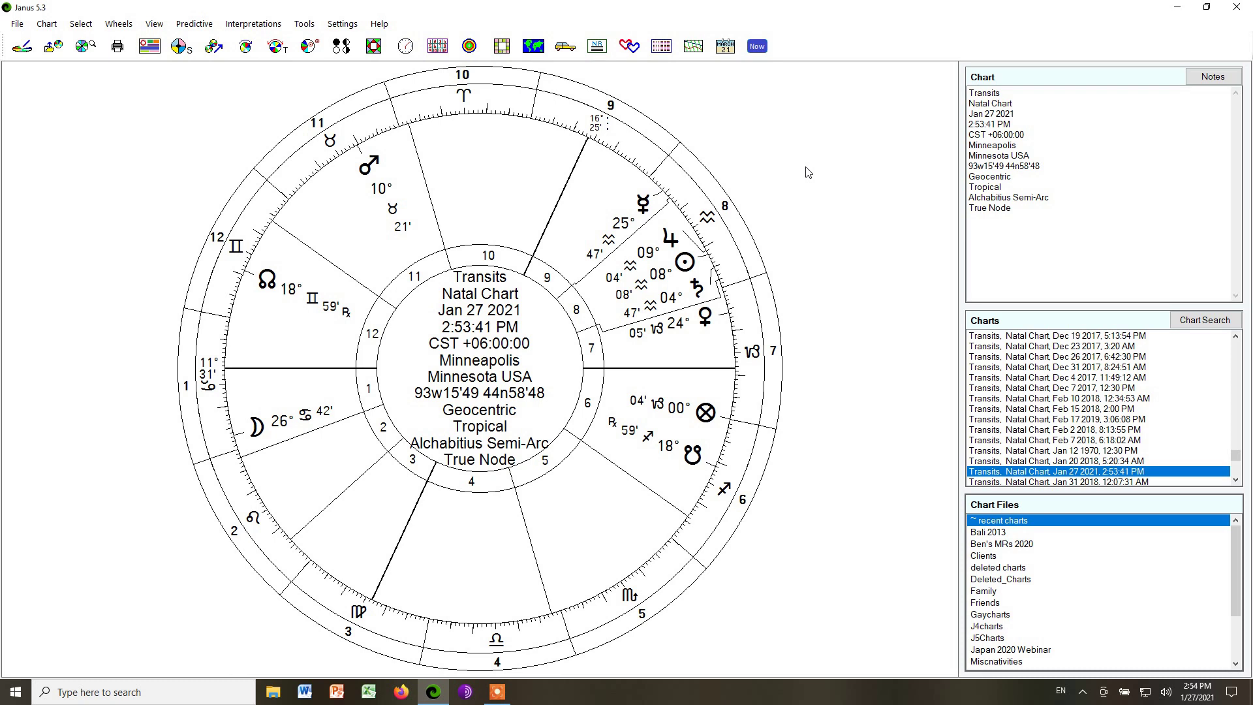
Try the Proportional wheel design Hybrid WSH_Quad_4 with Terms and Decans.psw on the newly cast chart.
right_click(845, 163)
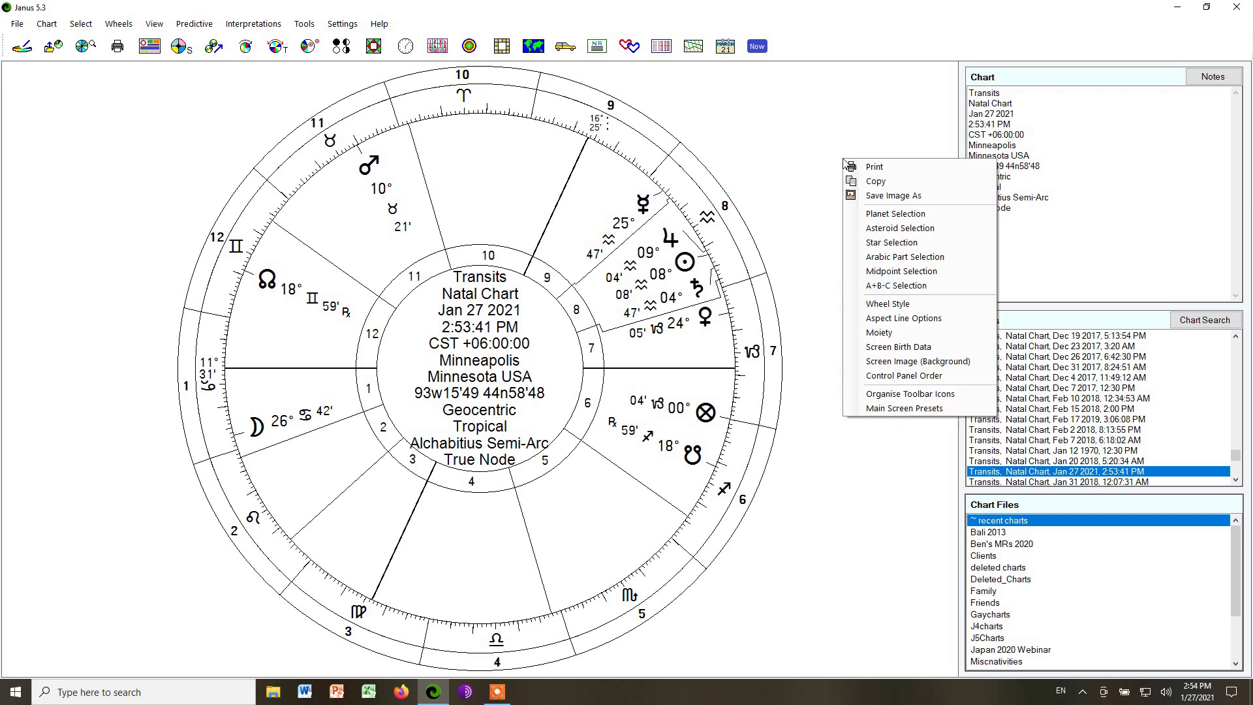
left_click(864, 304)
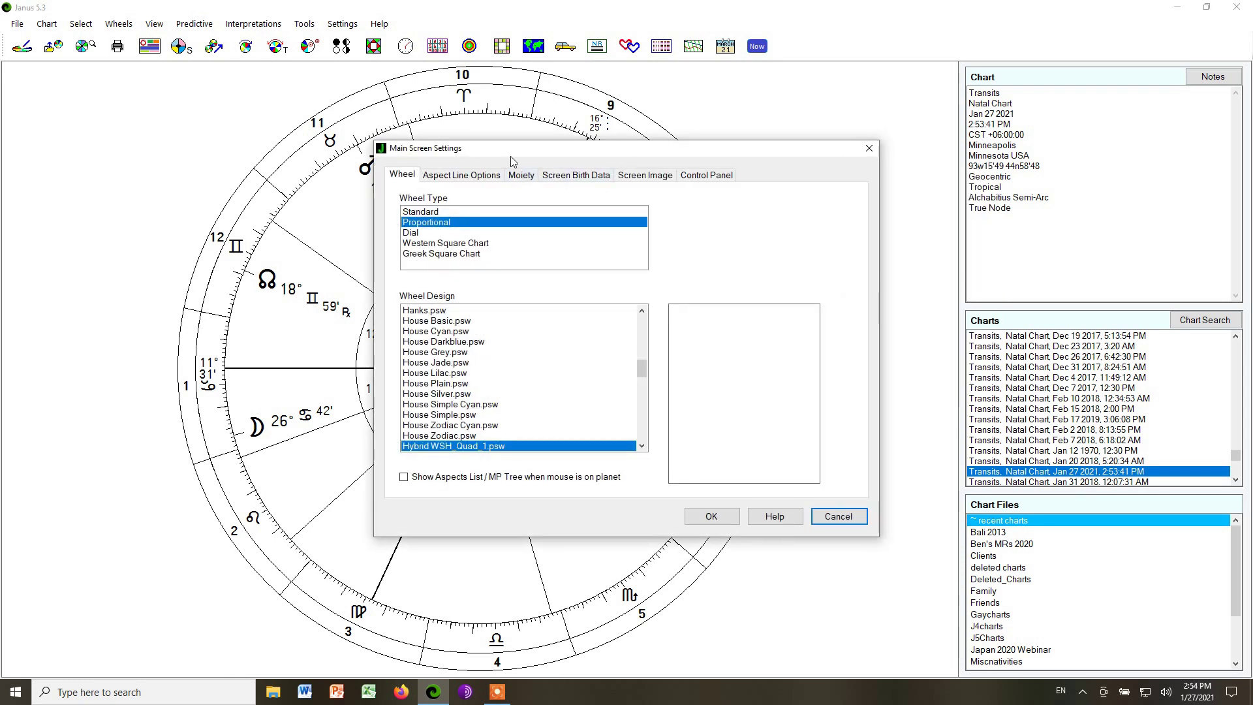
left_click_drag(510, 156, 965, 109)
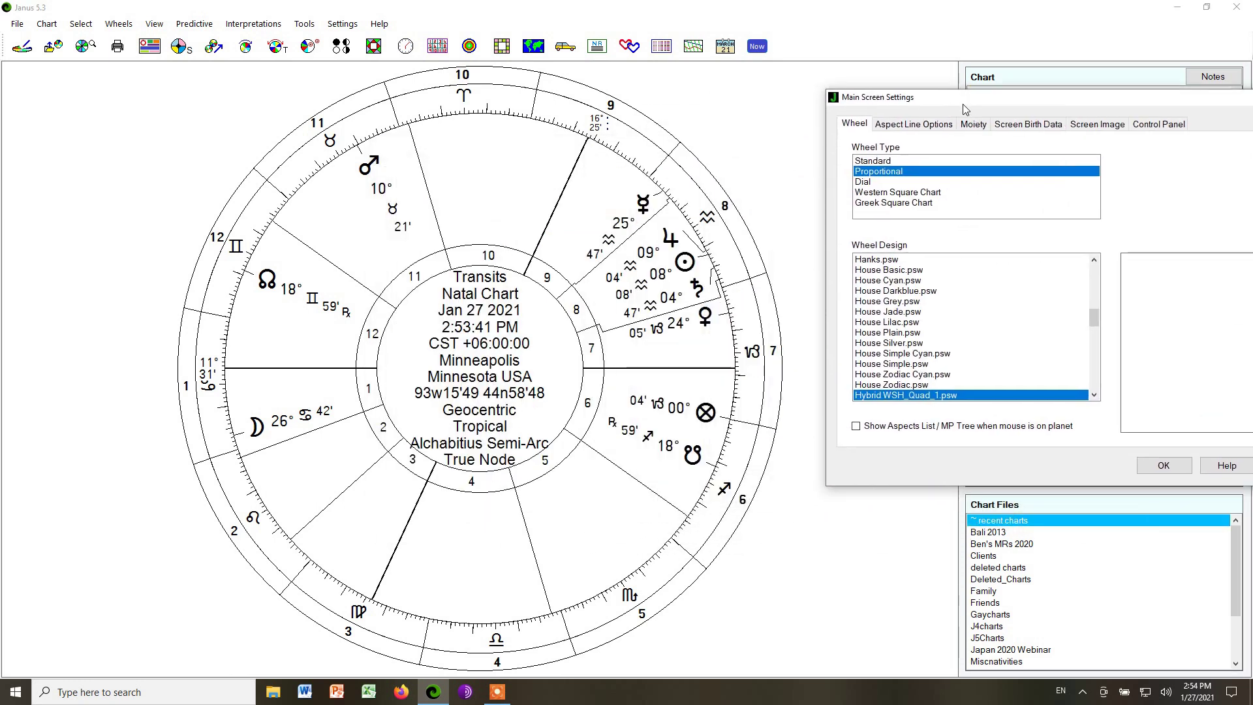
left_click(884, 173)
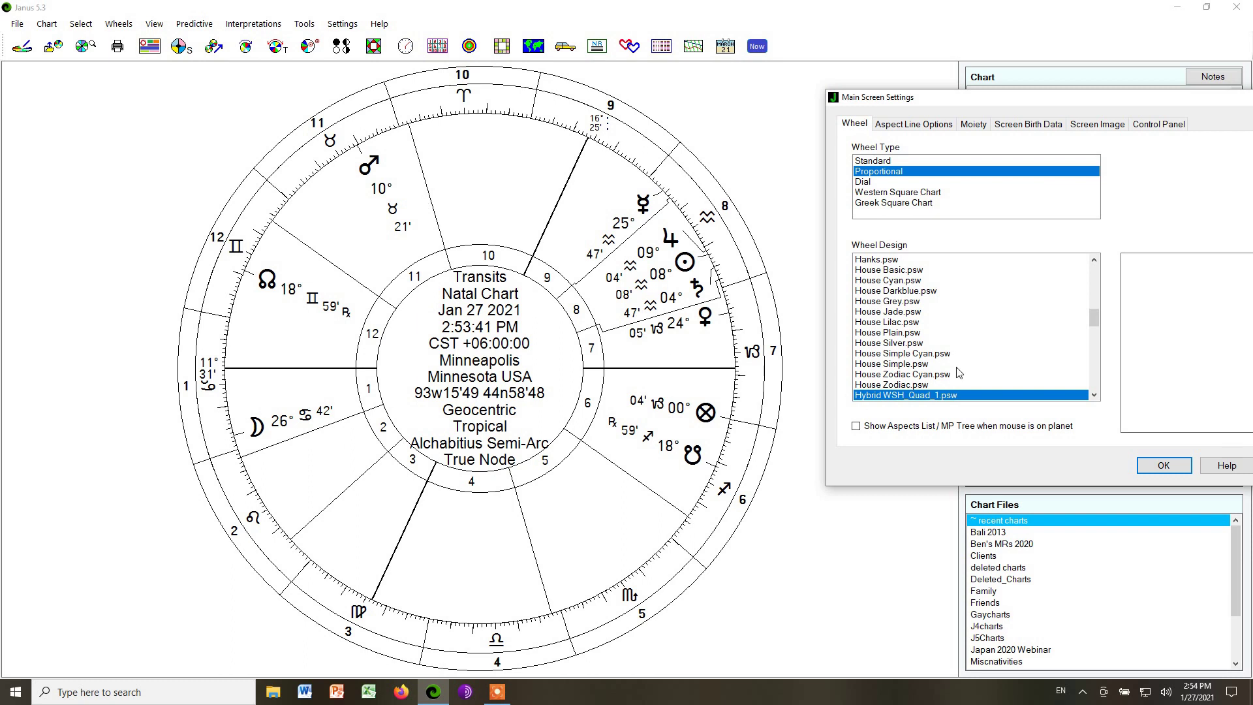
scroll(959, 372, "down", 4)
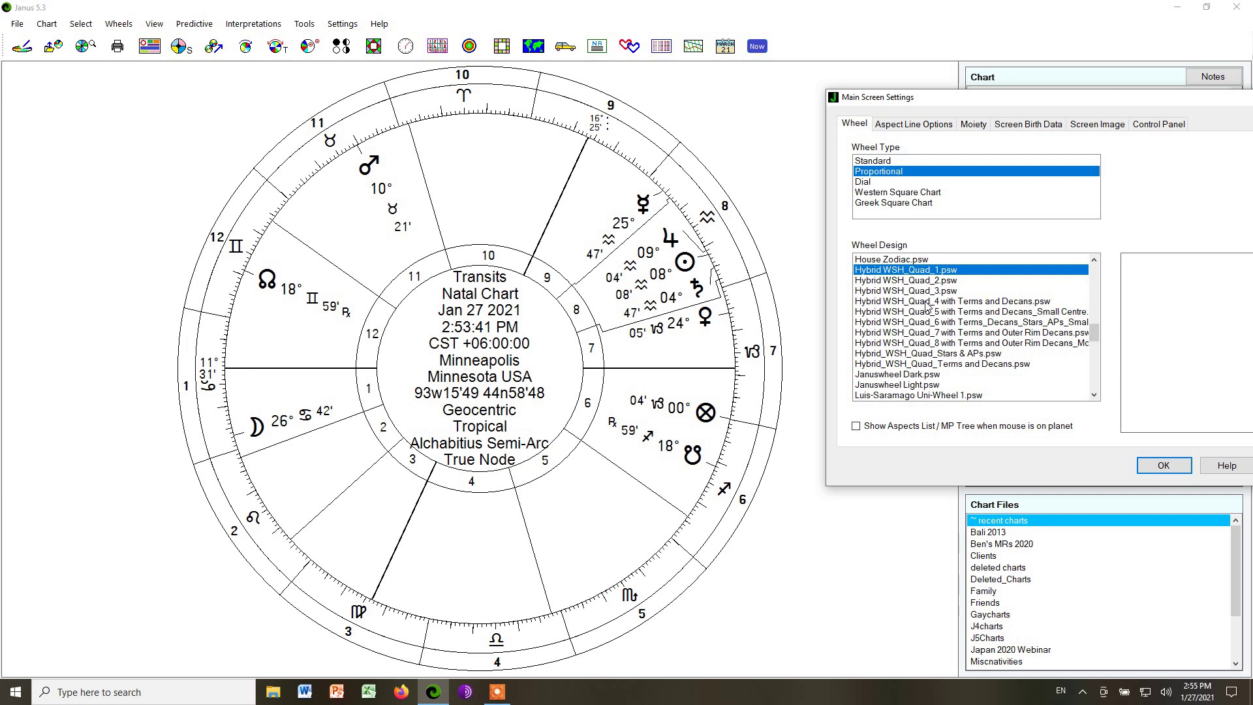
left_click(927, 302)
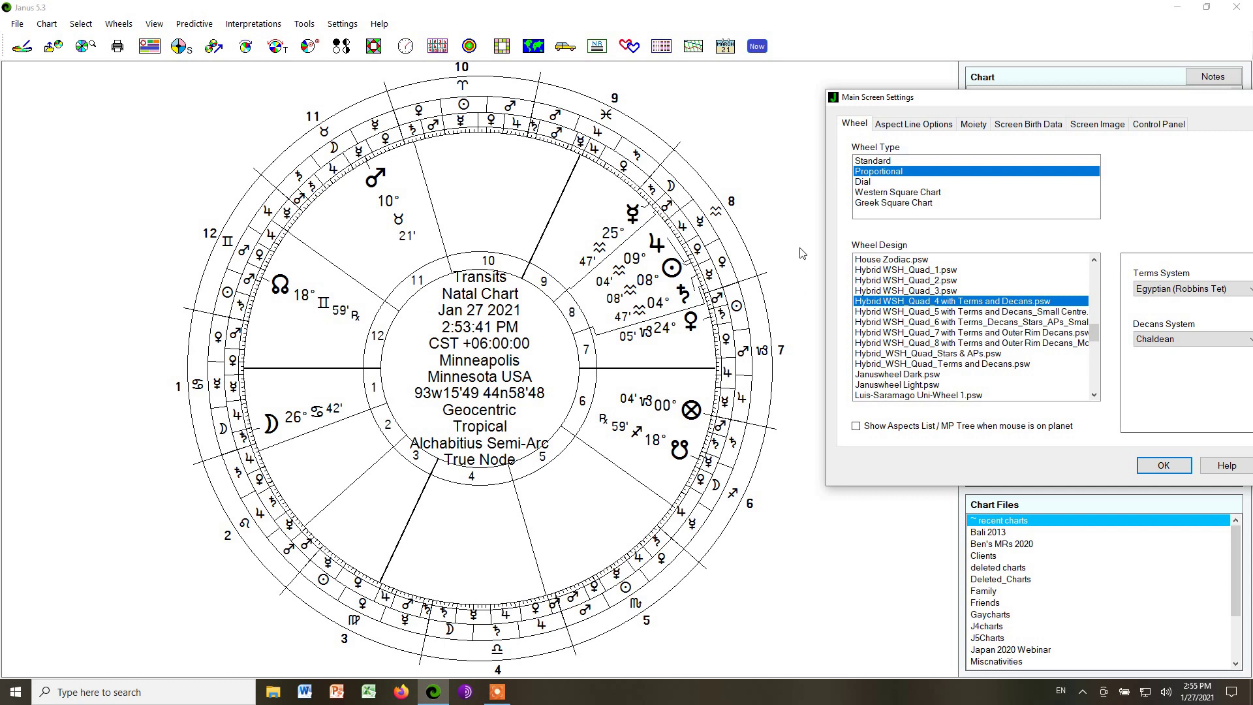
Try the Western Square Chart wheel type on the Alchabitius Semi-Arc chart and discard the wheel style changes.
left_click(875, 193)
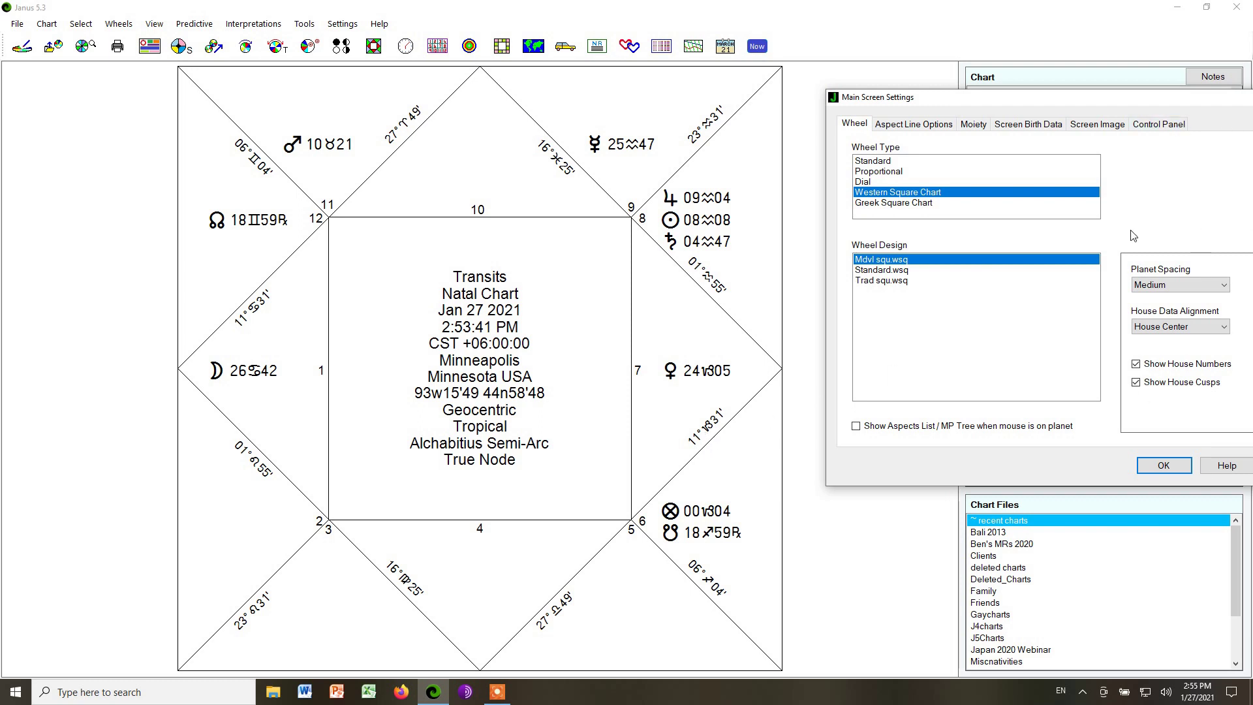
left_click_drag(1144, 99, 1053, 106)
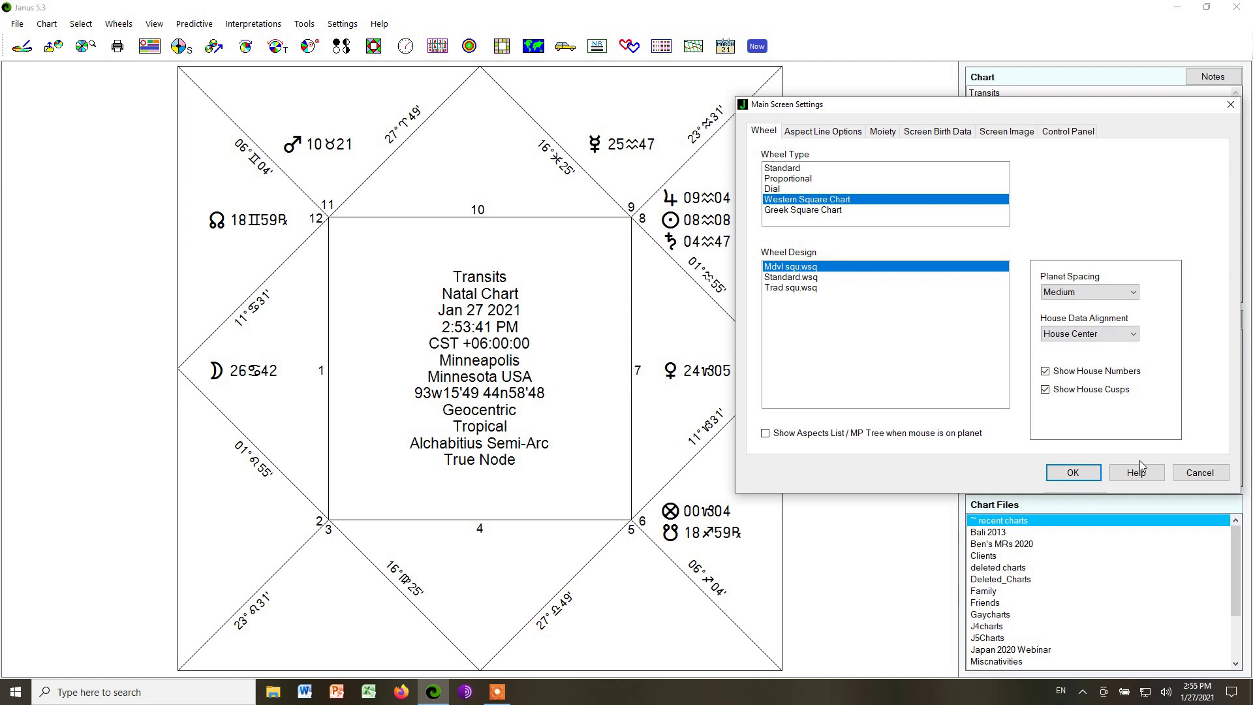
left_click(1199, 472)
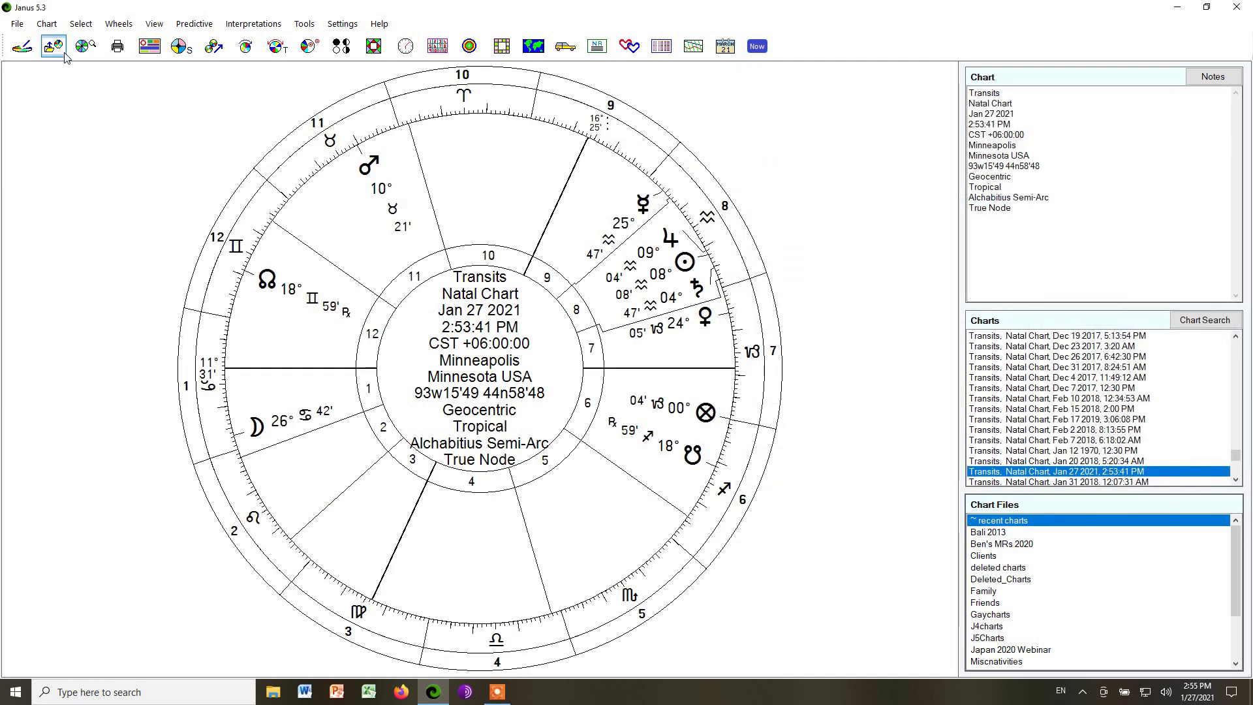
Cast another new natal chart from the prefilled Transits data using the Whole Signs house system.
left_click(47, 24)
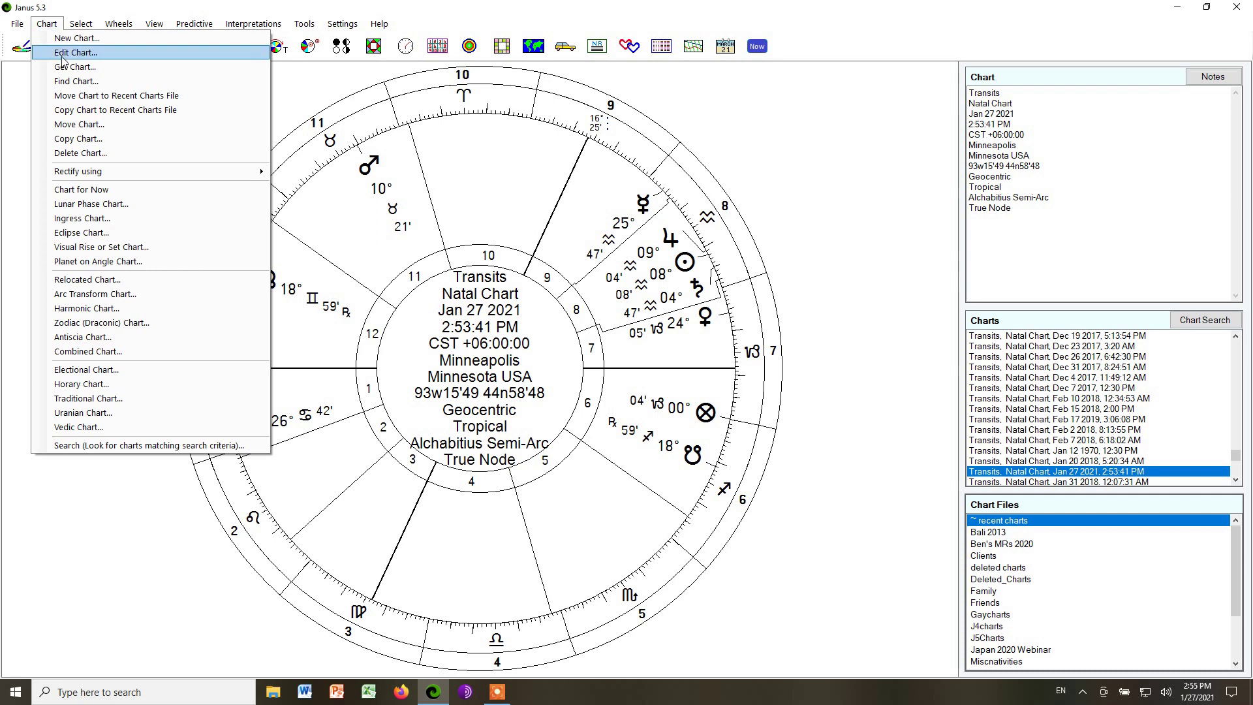
left_click(62, 39)
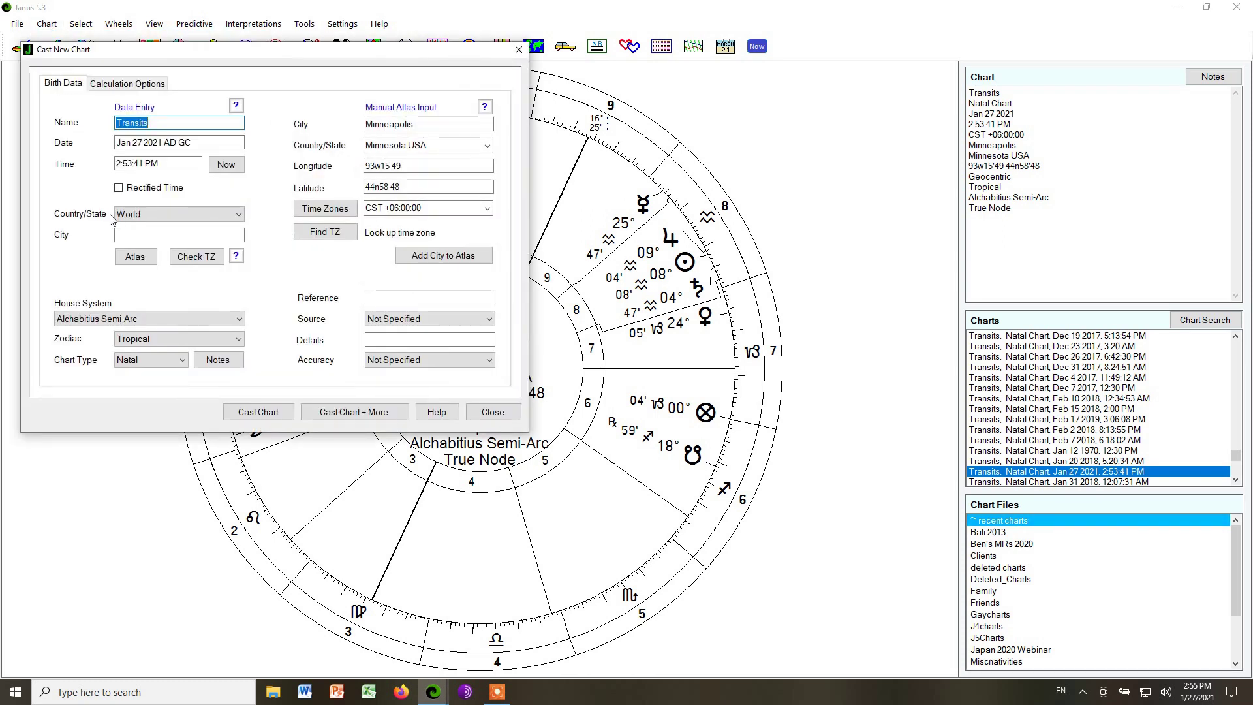
left_click(206, 320)
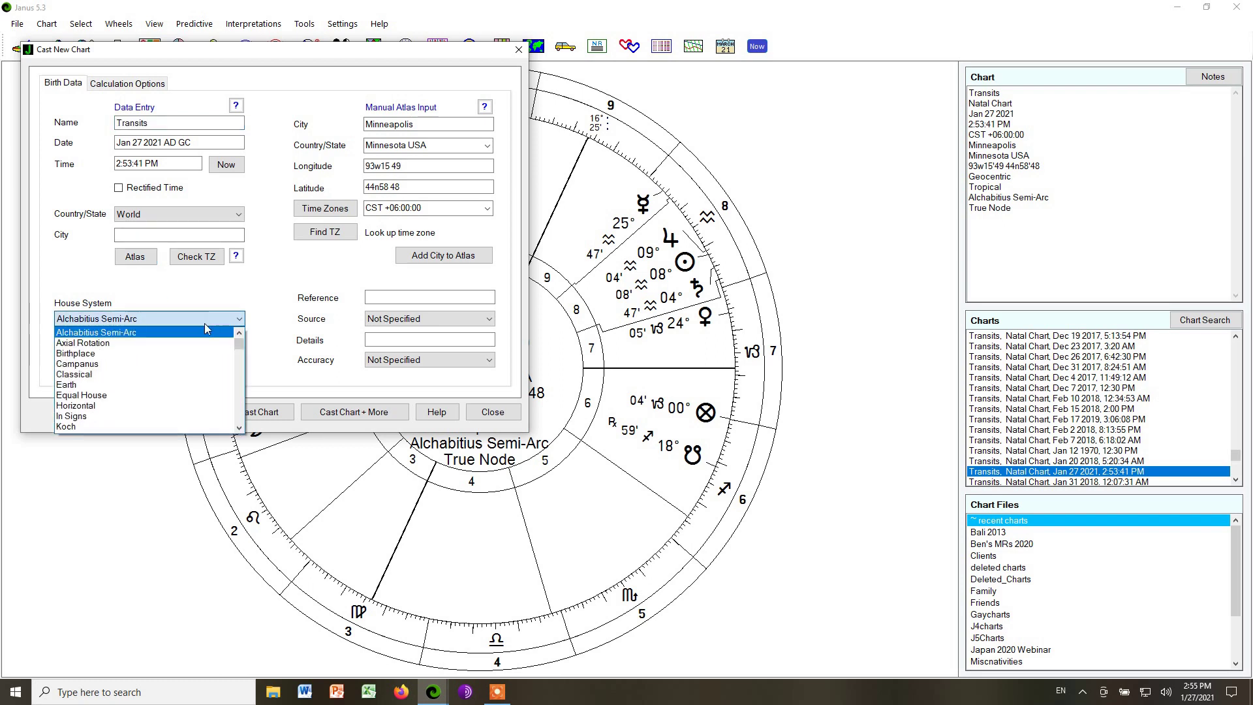
scroll(205, 367, "down", 2)
scroll(205, 372, "down", 4)
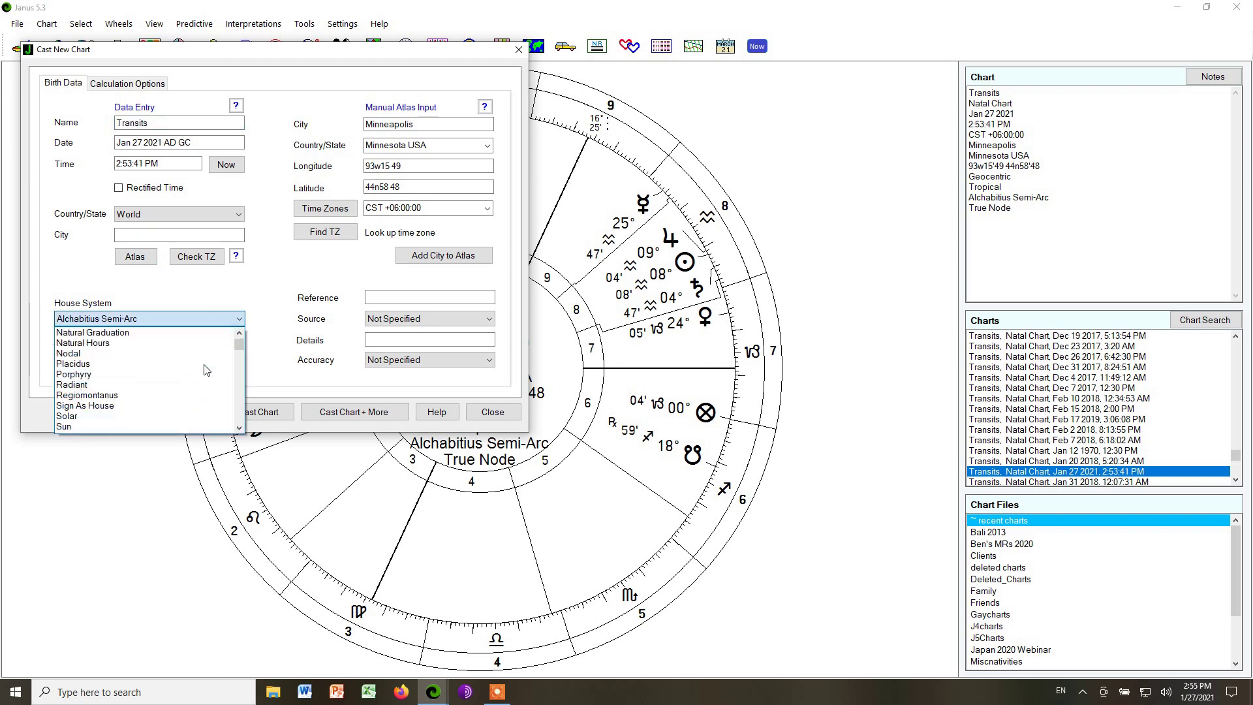
left_click(208, 386)
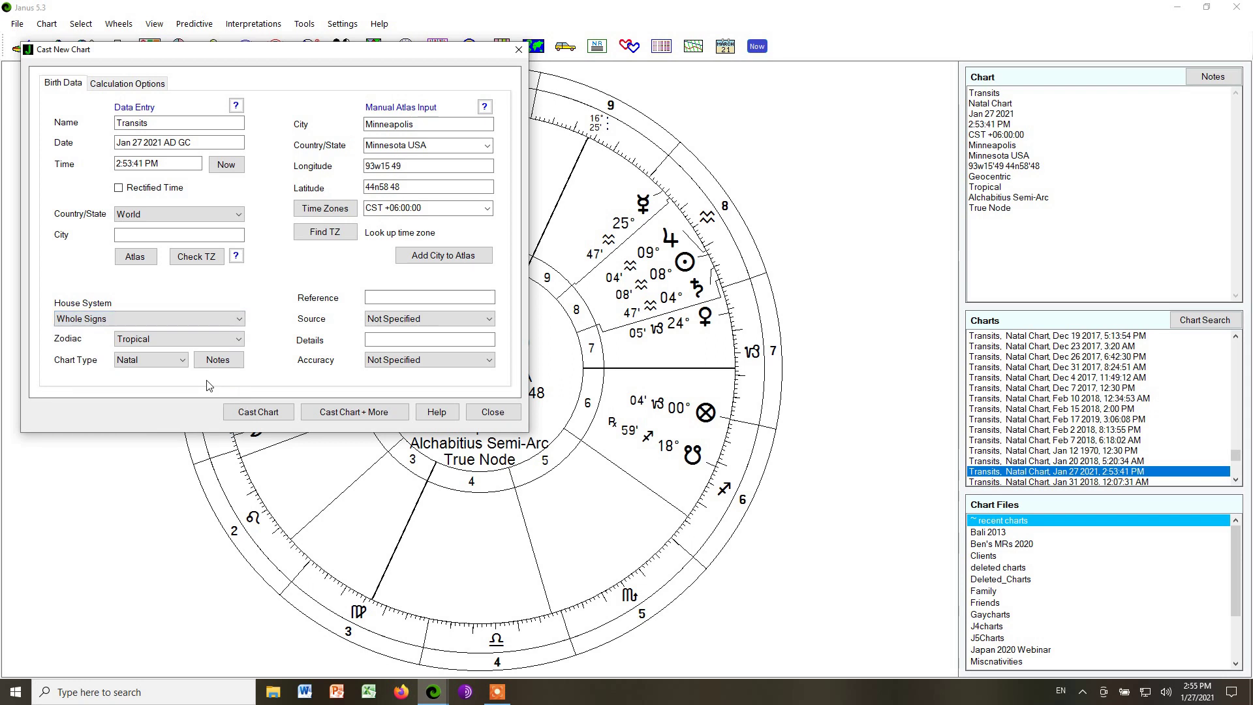
left_click(257, 412)
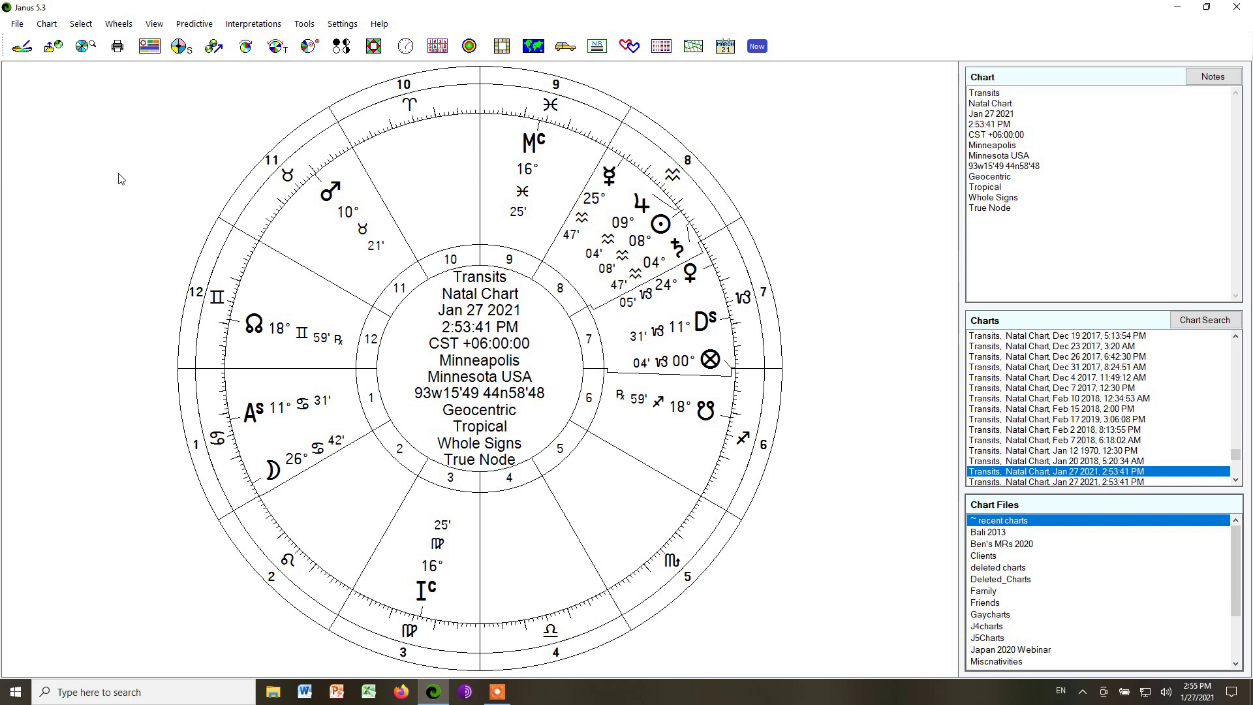
Try the Proportional wheel design Zodiac.psw on the Whole Signs chart and discard the wheel style change.
right_click(817, 149)
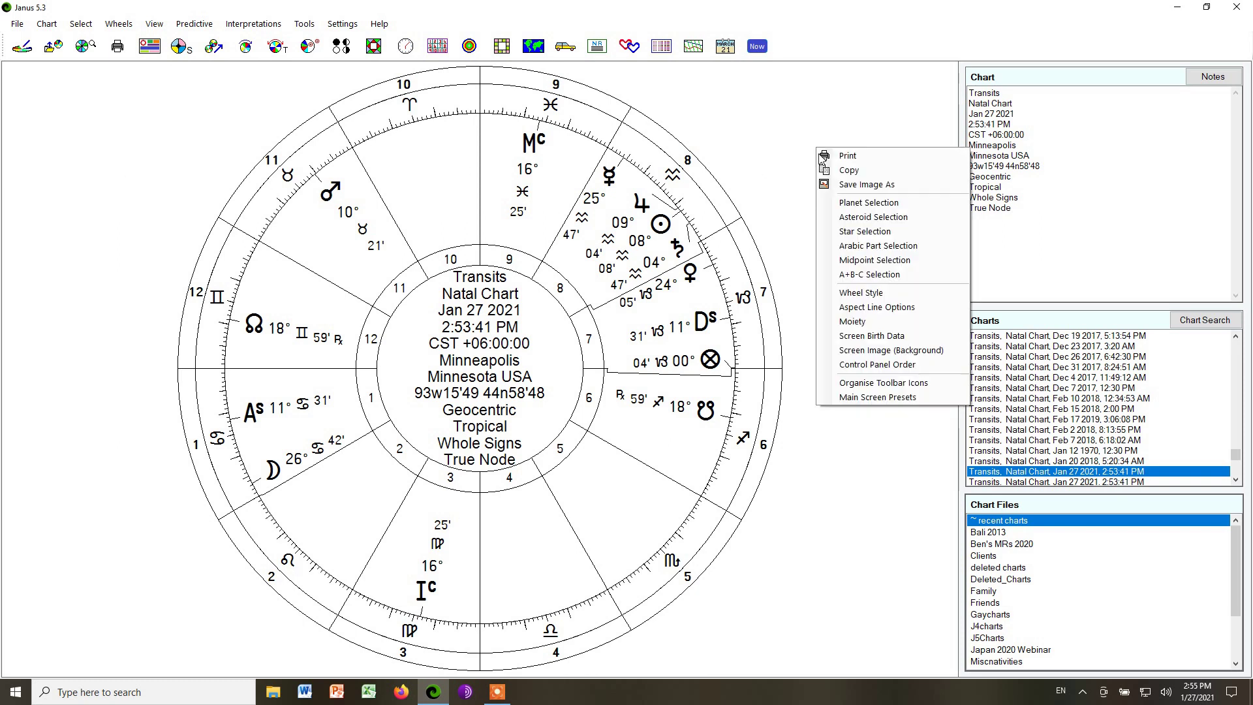
left_click(846, 293)
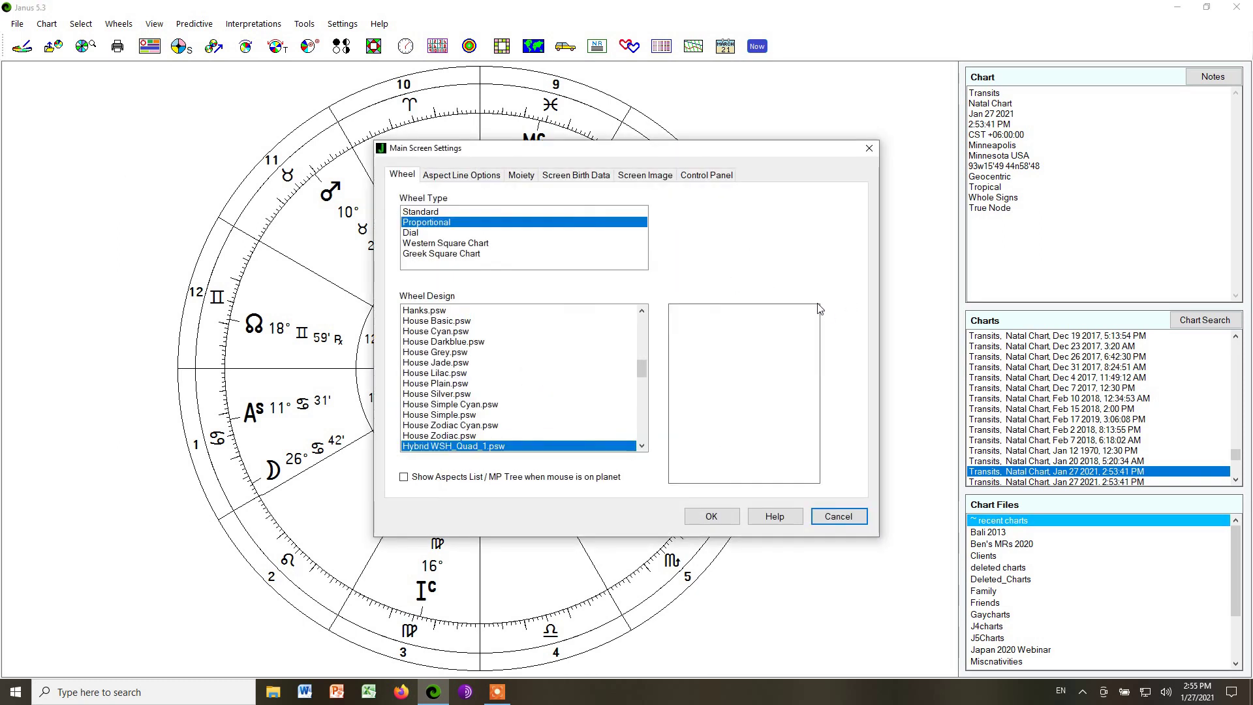
left_click_drag(617, 154, 1041, 124)
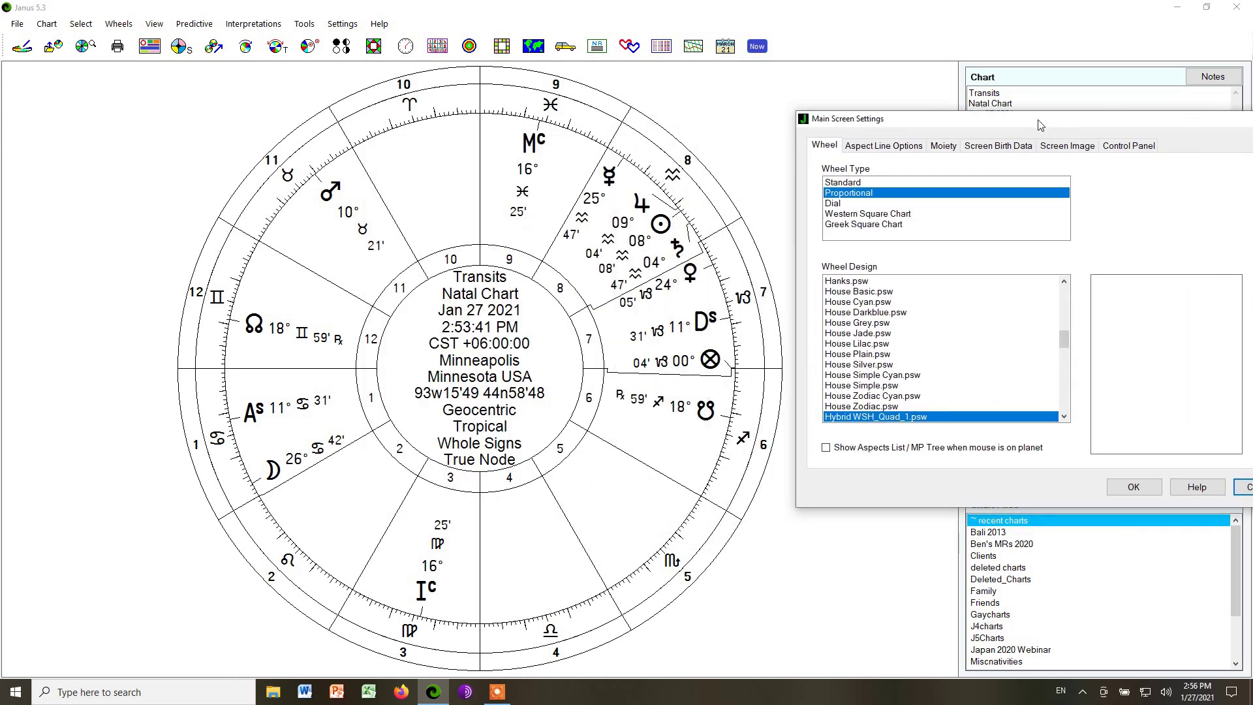
mouse_move(1064, 340)
left_mouse_down()
mouse_move(1065, 406)
mouse_move(1065, 348)
left_mouse_up()
left_click(833, 344)
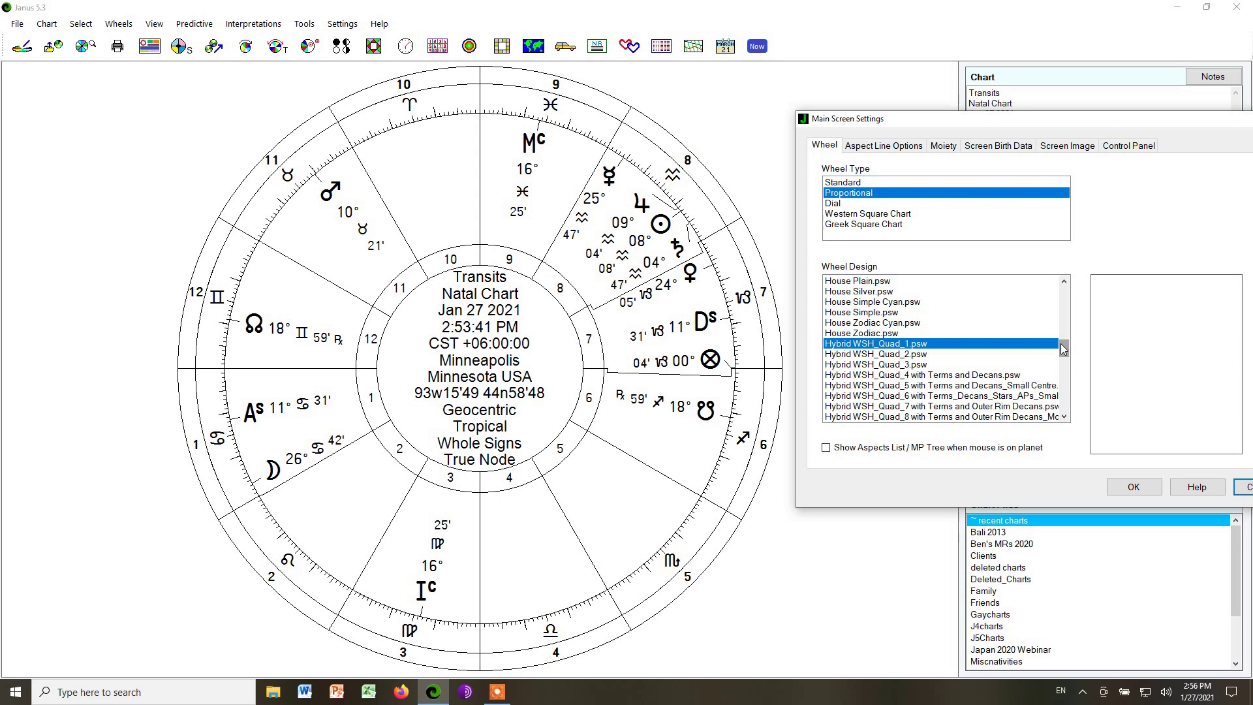
left_click_drag(1064, 349, 1064, 402)
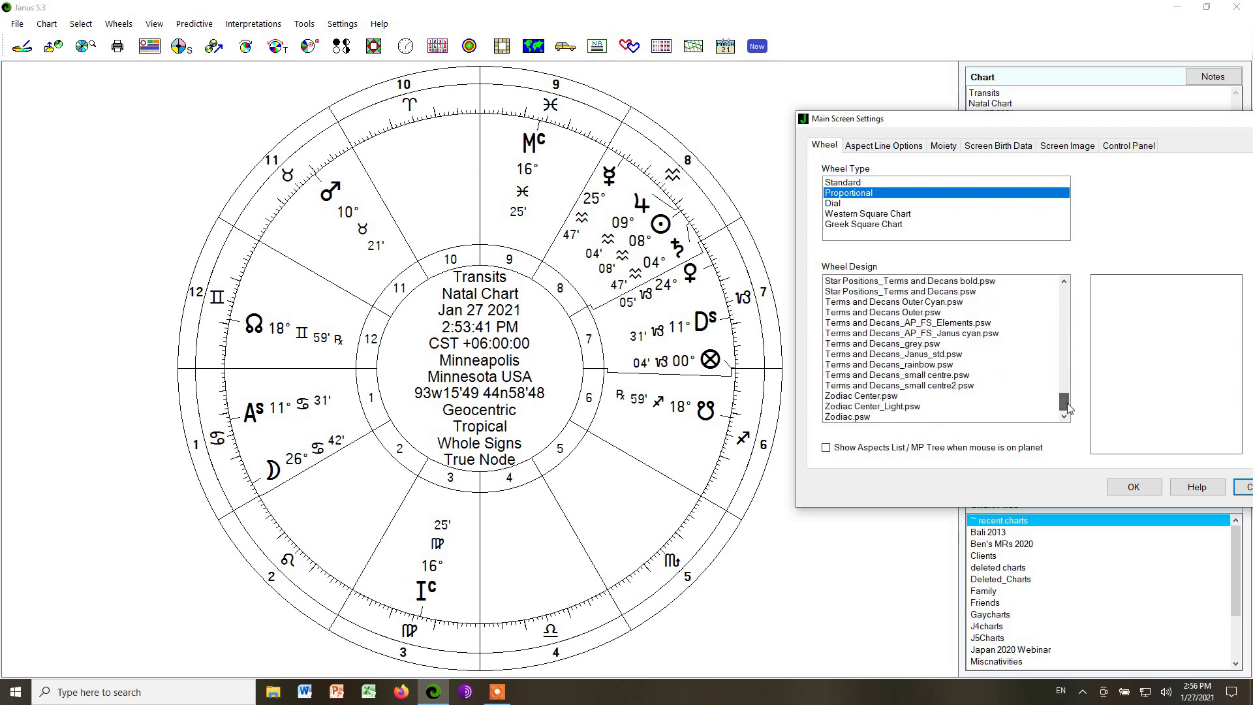
left_click(852, 422)
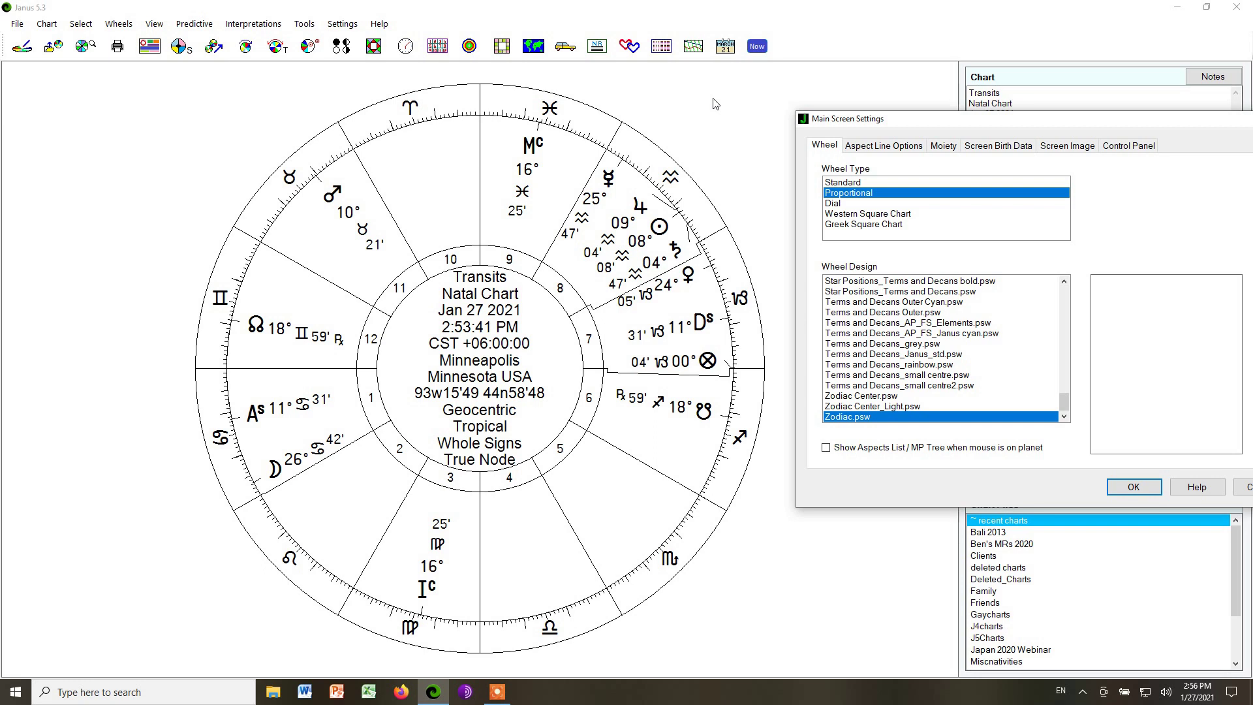
left_click_drag(944, 122, 820, 109)
left_click(1143, 469)
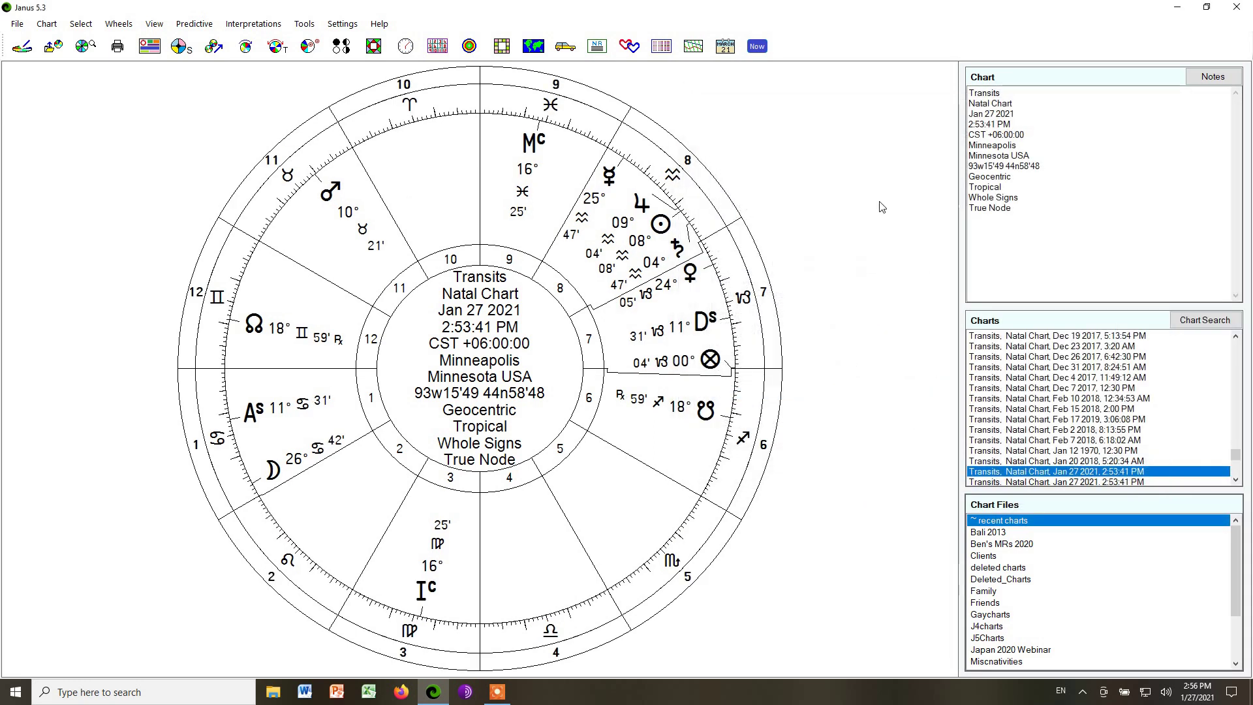